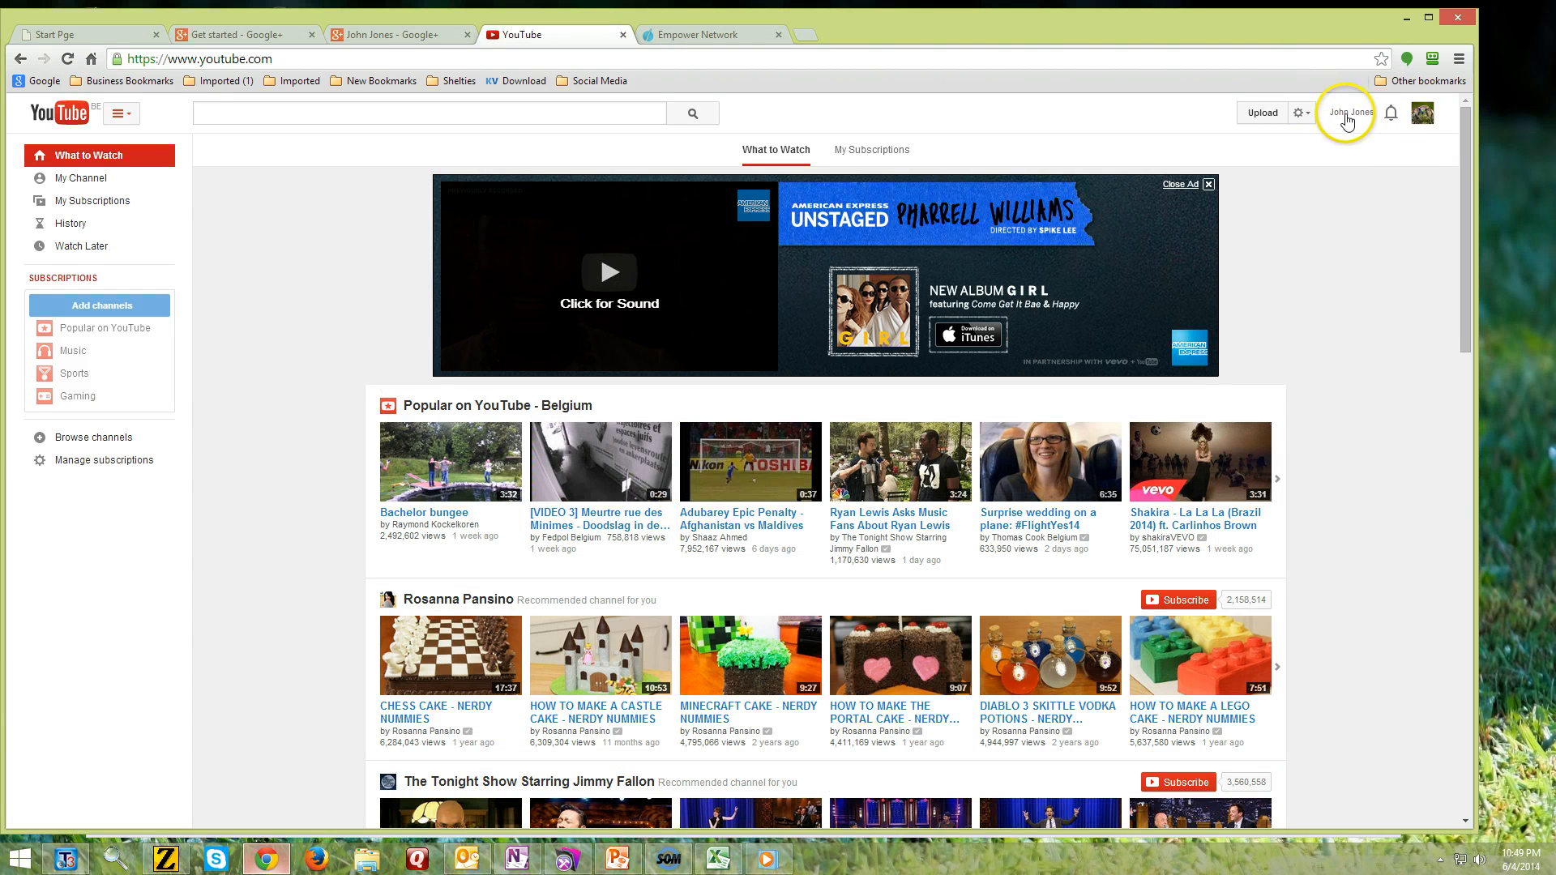
- Go to the Video Manager Uploads list from the account panel, then open the channel's feature settings
{"action": "left_click", "coordinate": [1347, 118]}
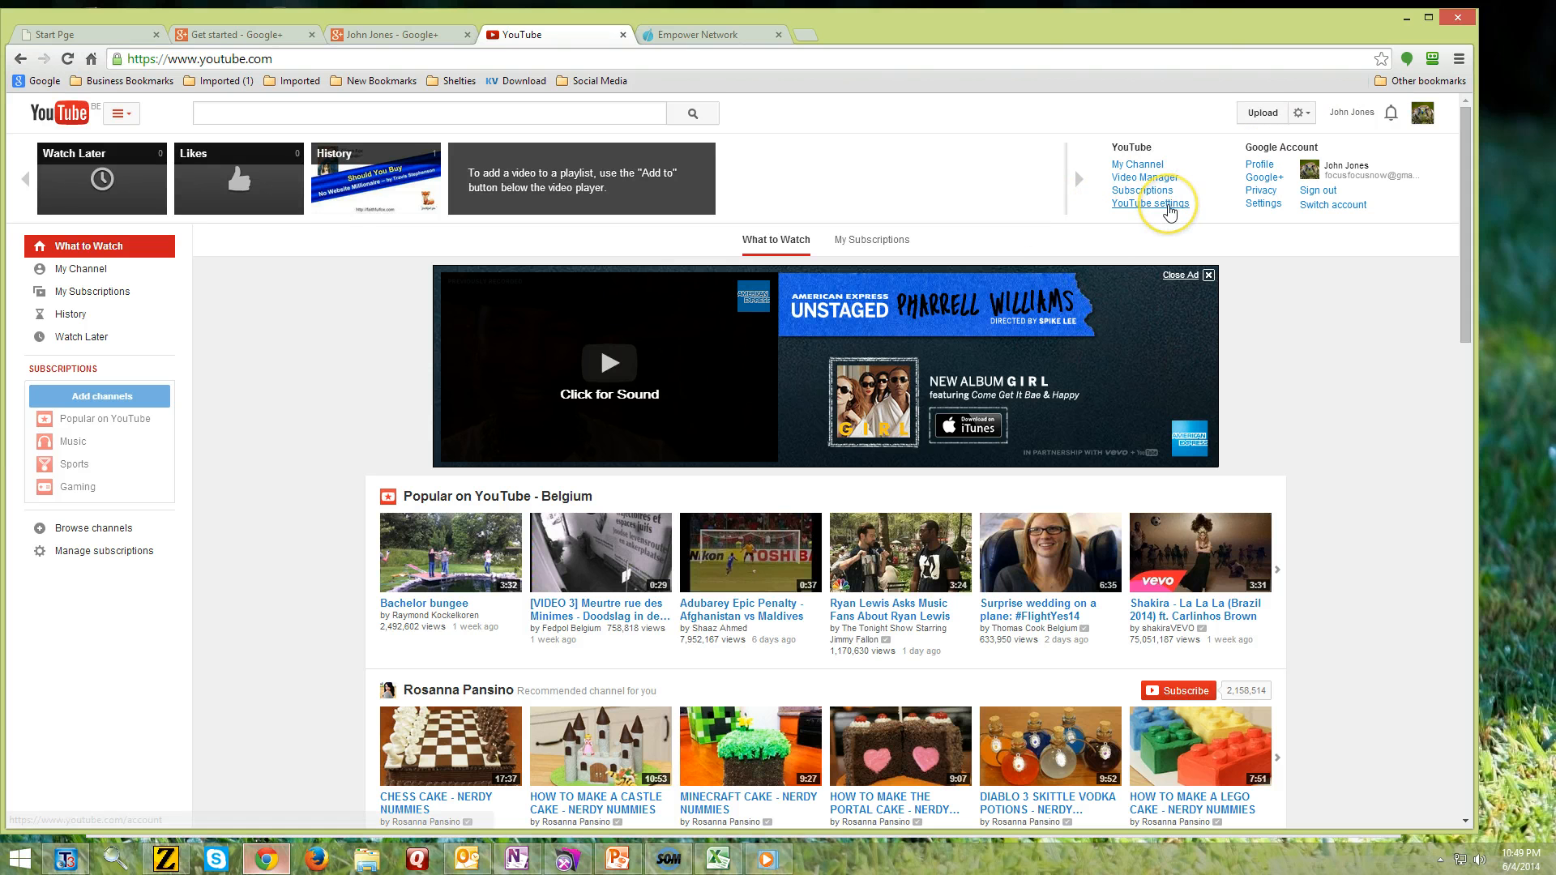
{"action": "left_click", "coordinate": [1167, 180]}
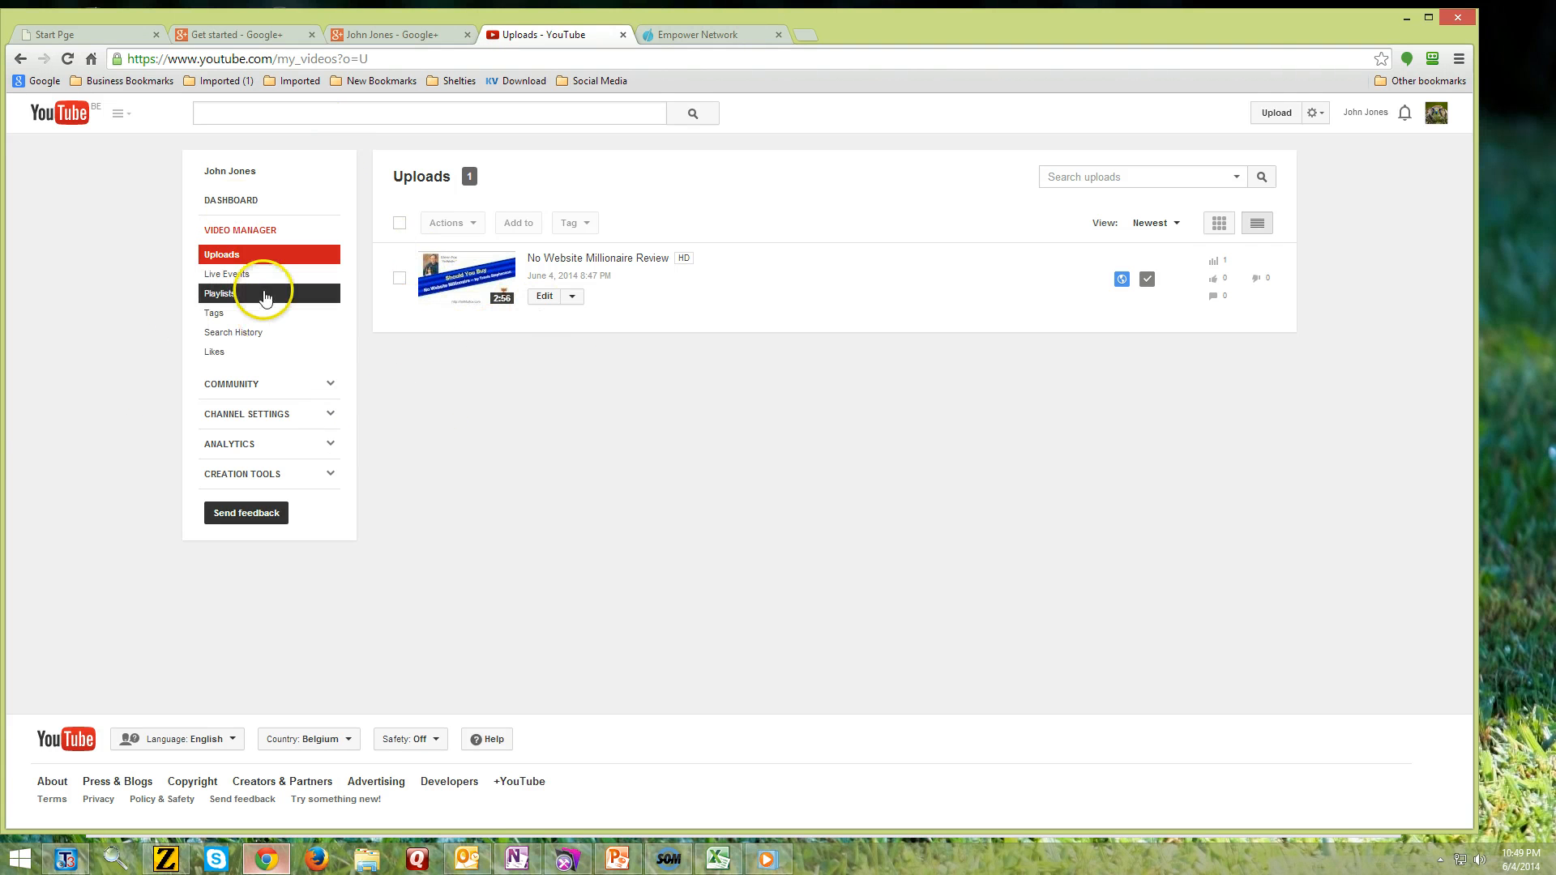
{"action": "left_click", "coordinate": [239, 414]}
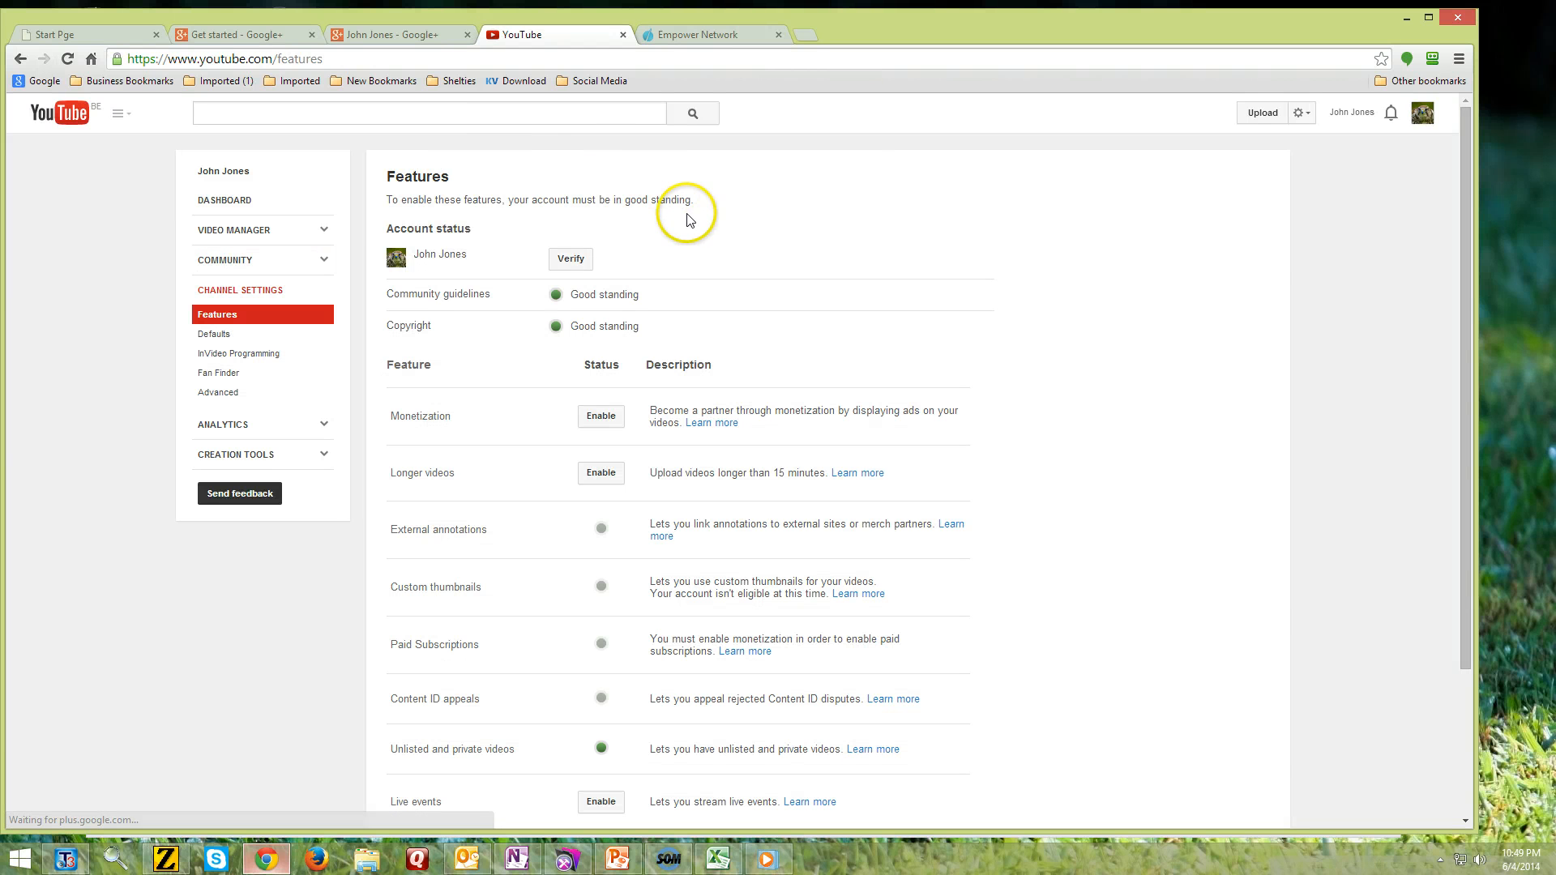
- From Channel Settings, start phone verification of the account, with United States as the country
{"action": "left_click", "coordinate": [430, 255]}
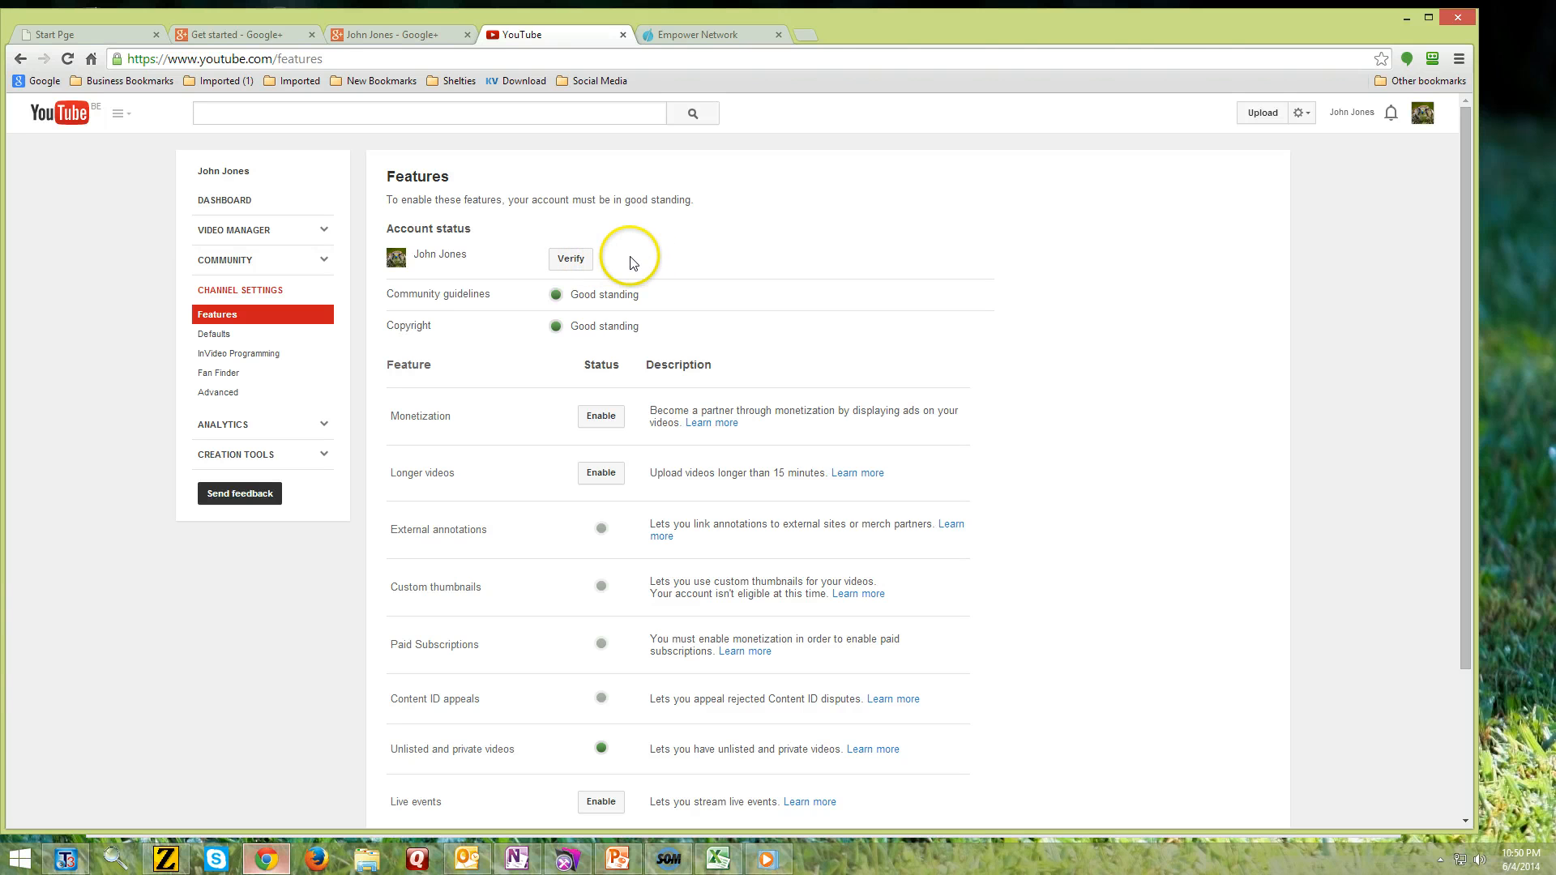
{"action": "left_click", "coordinate": [571, 260]}
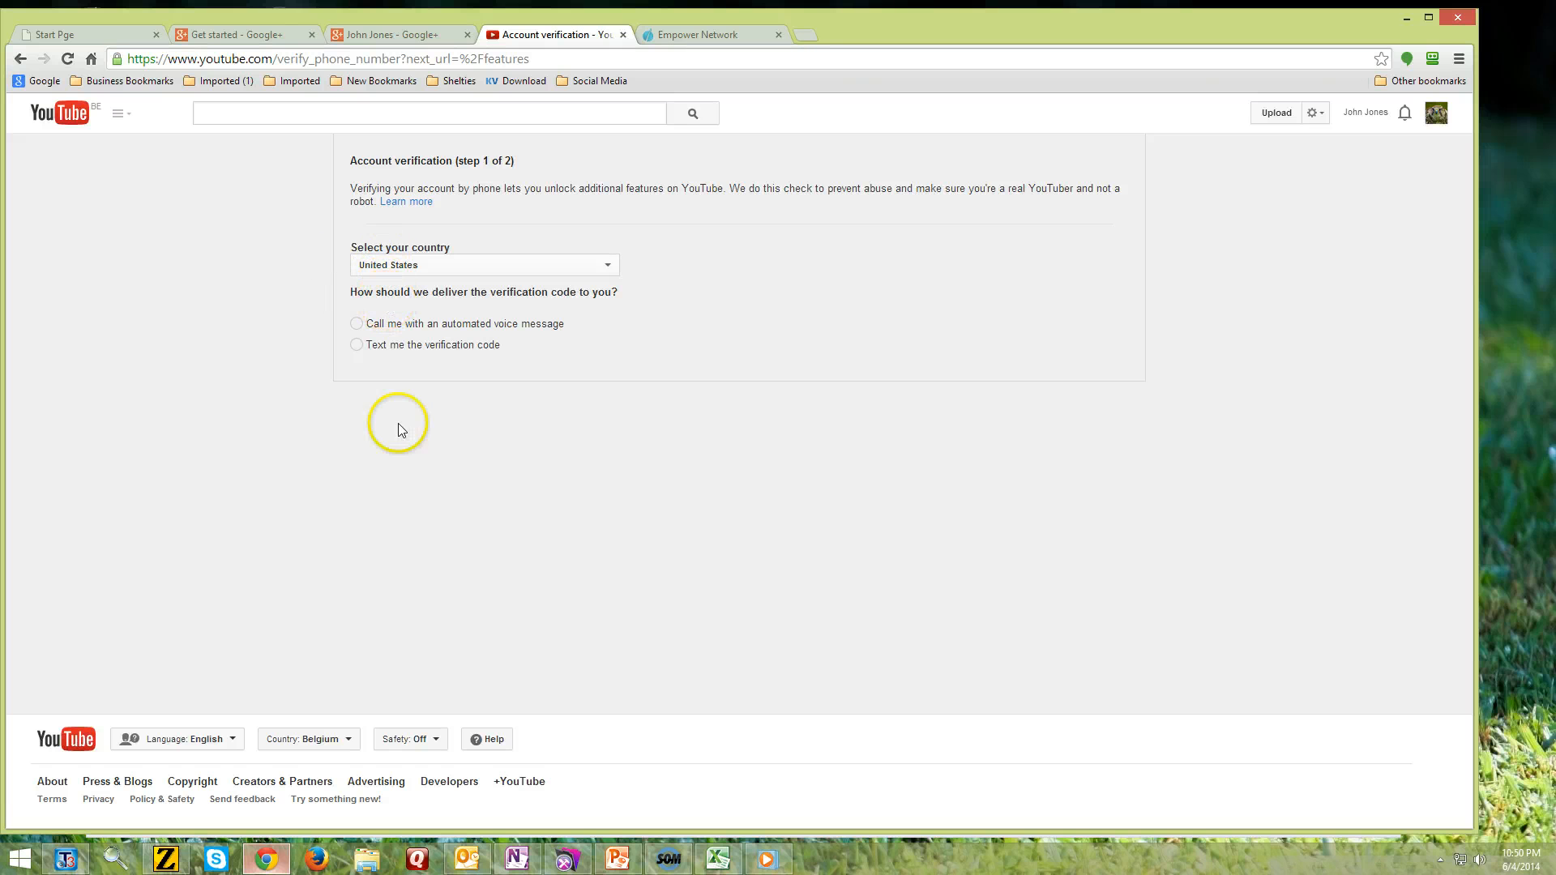
- Choose automated voice call delivery and paste the phone number into the verification form
{"action": "left_click", "coordinate": [358, 324]}
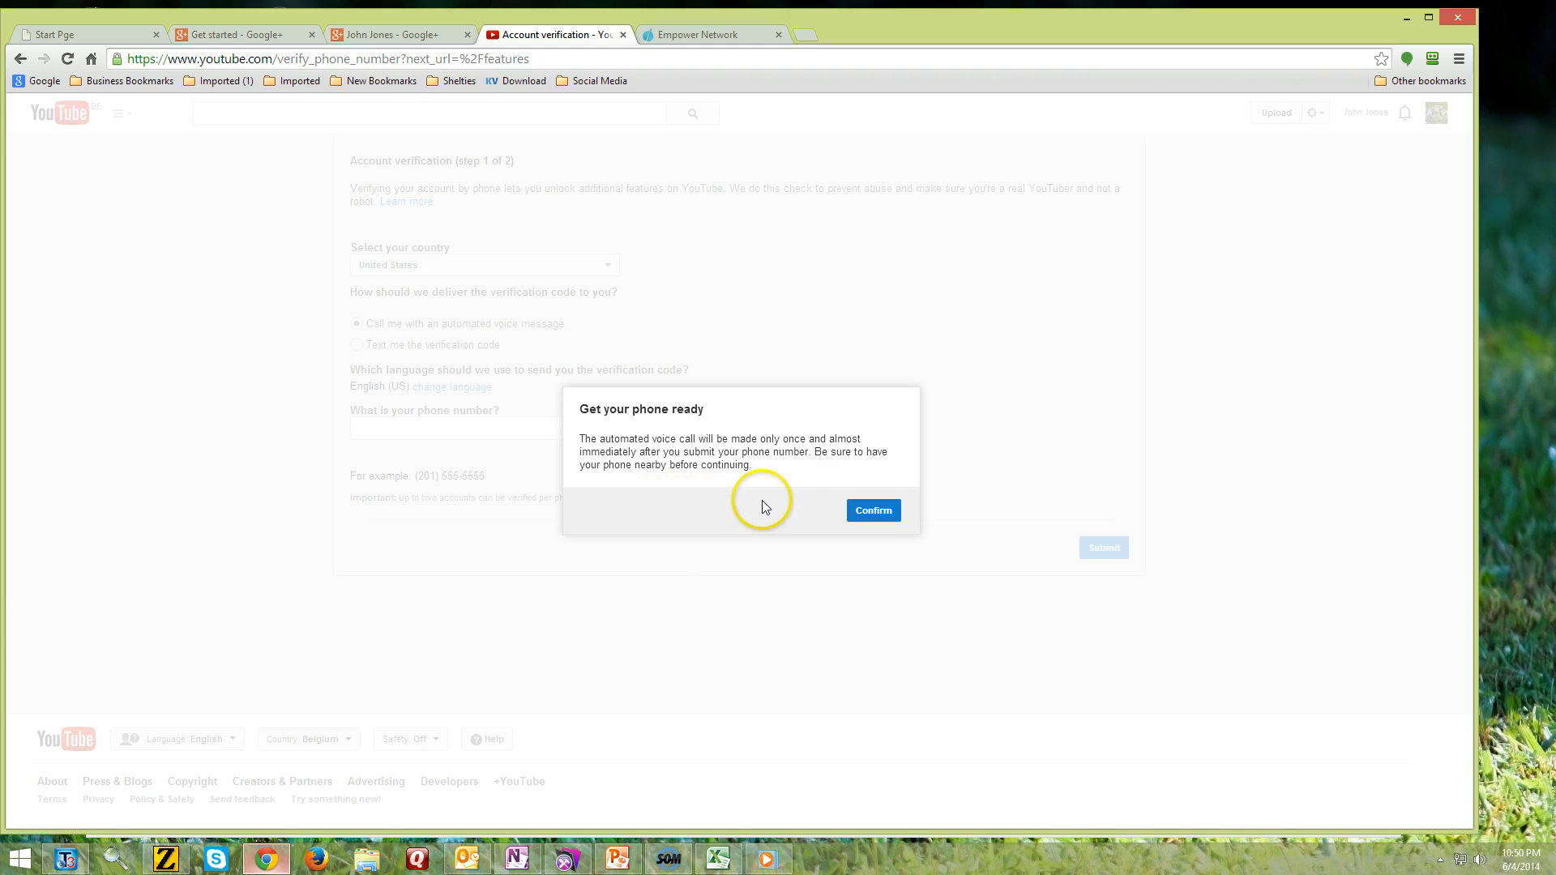
{"action": "left_click", "coordinate": [880, 514]}
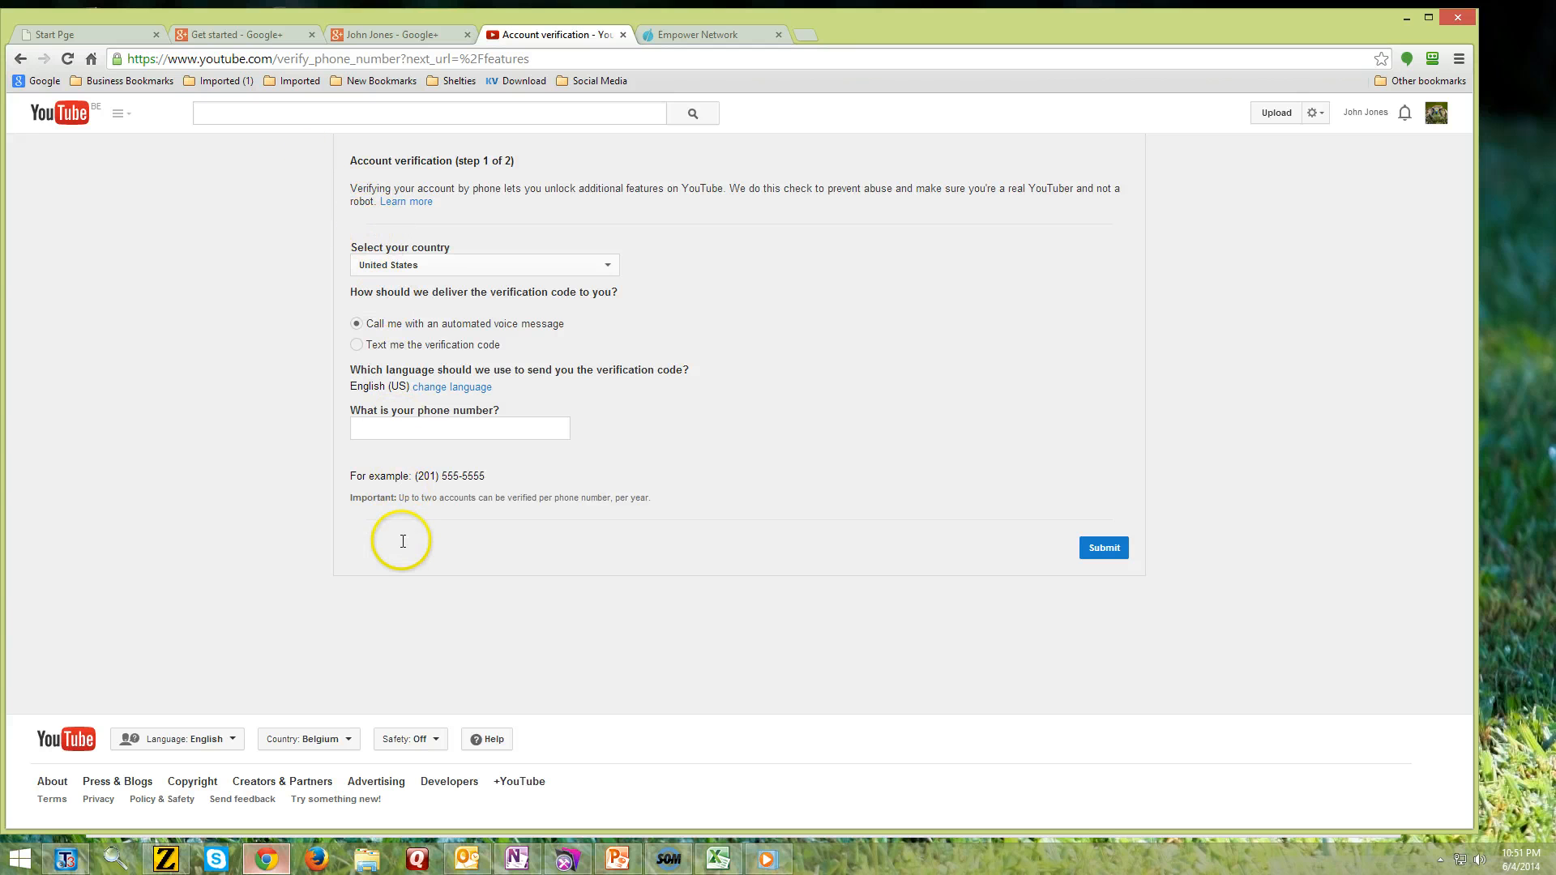
{"action": "left_click", "coordinate": [401, 425]}
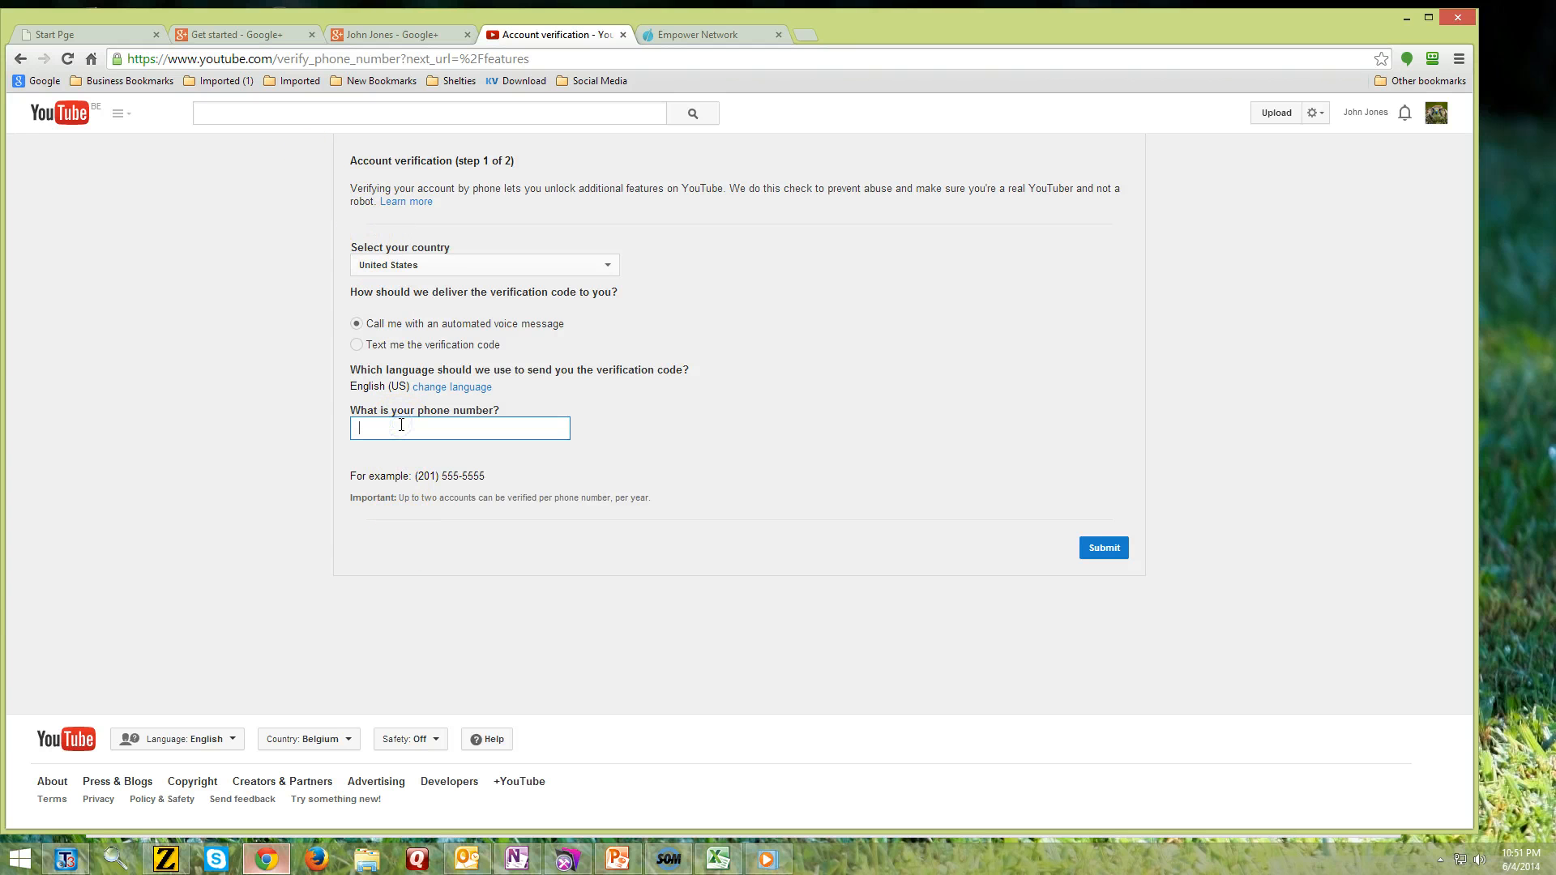
{"action": "key", "text": "ctrl+v"}
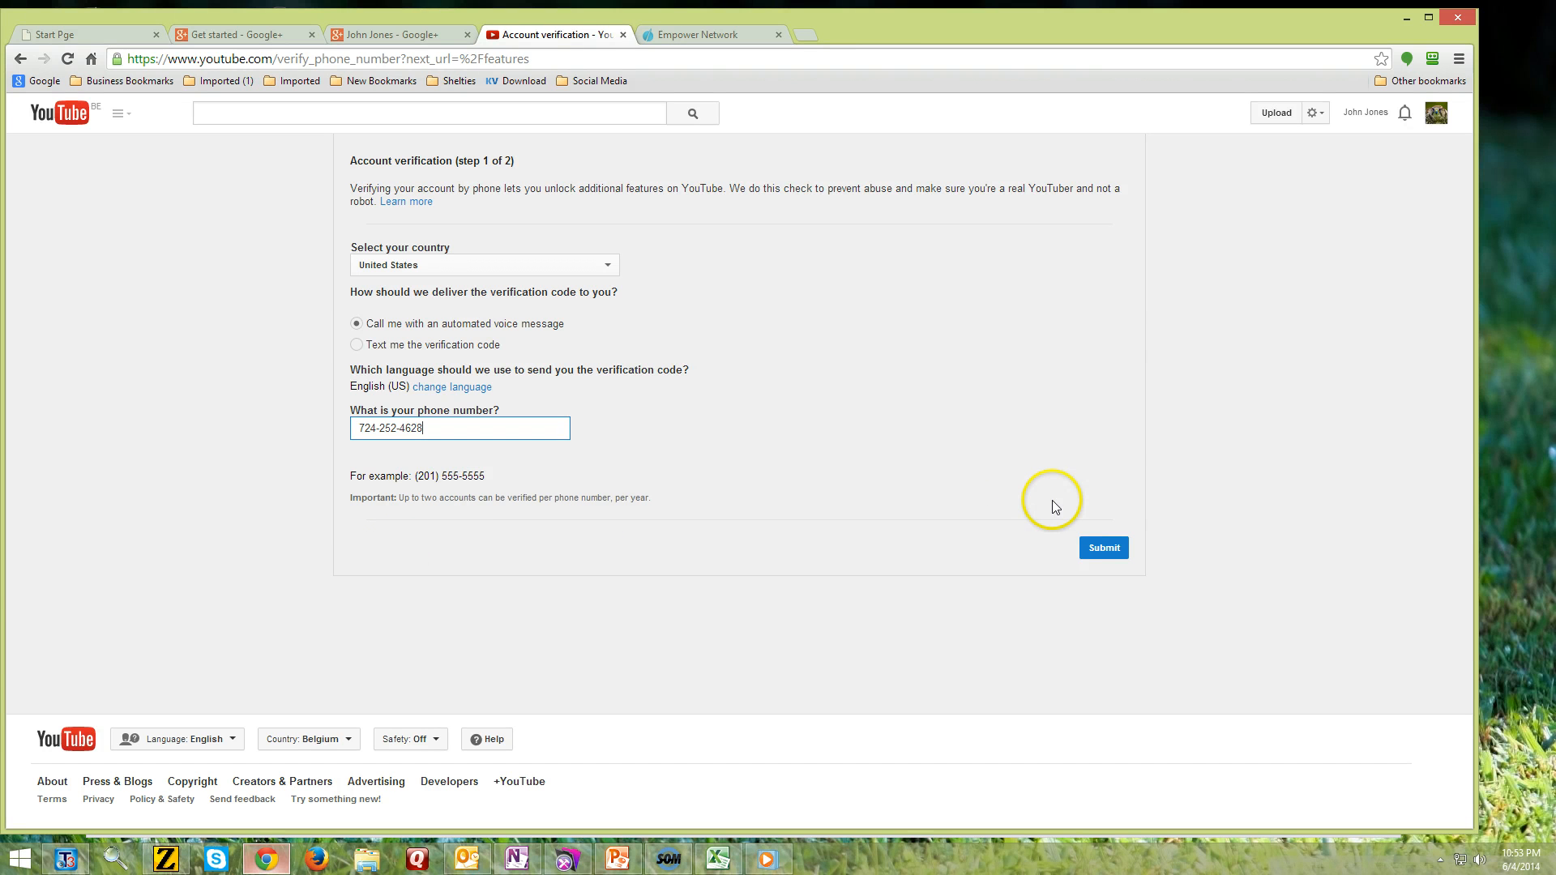
- Submit the phone number, then enter and submit the verification code from the voice call
{"action": "left_click", "coordinate": [1085, 547]}
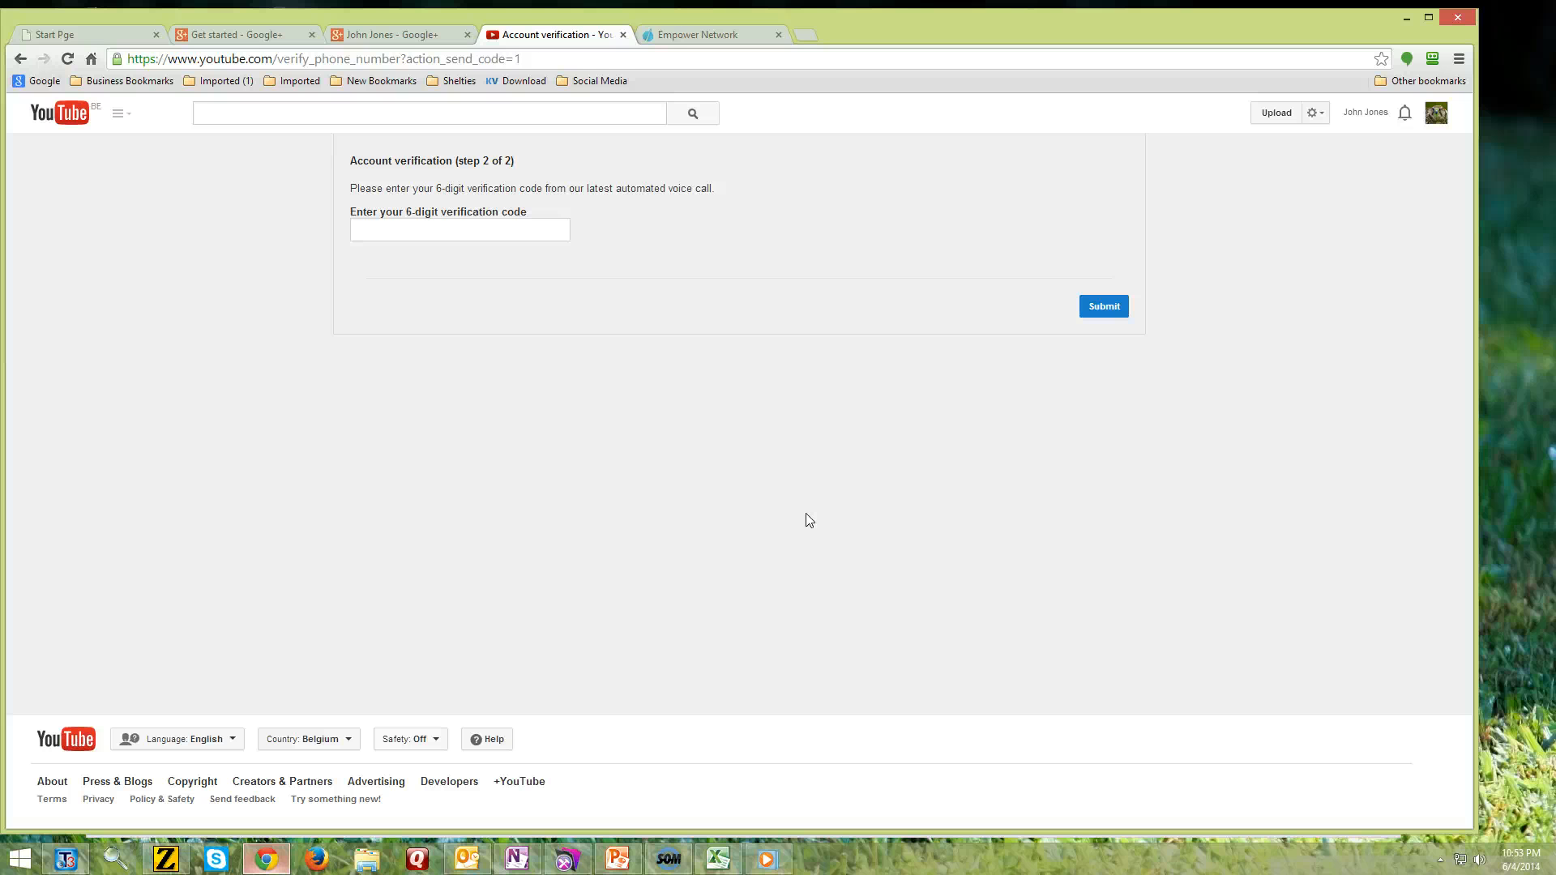
{"action": "left_click", "coordinate": [519, 227]}
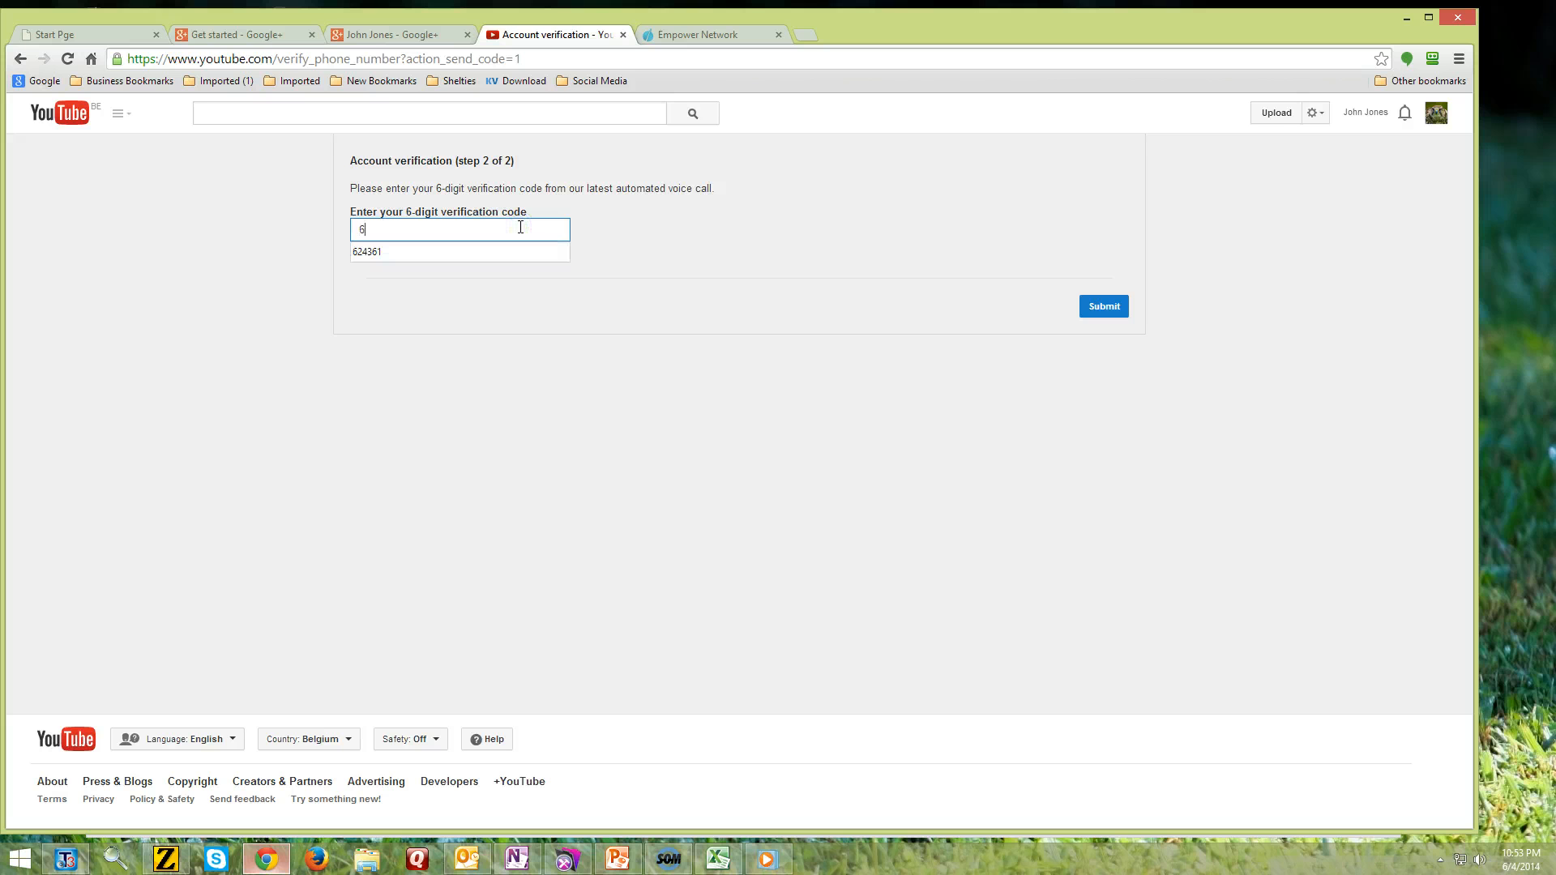
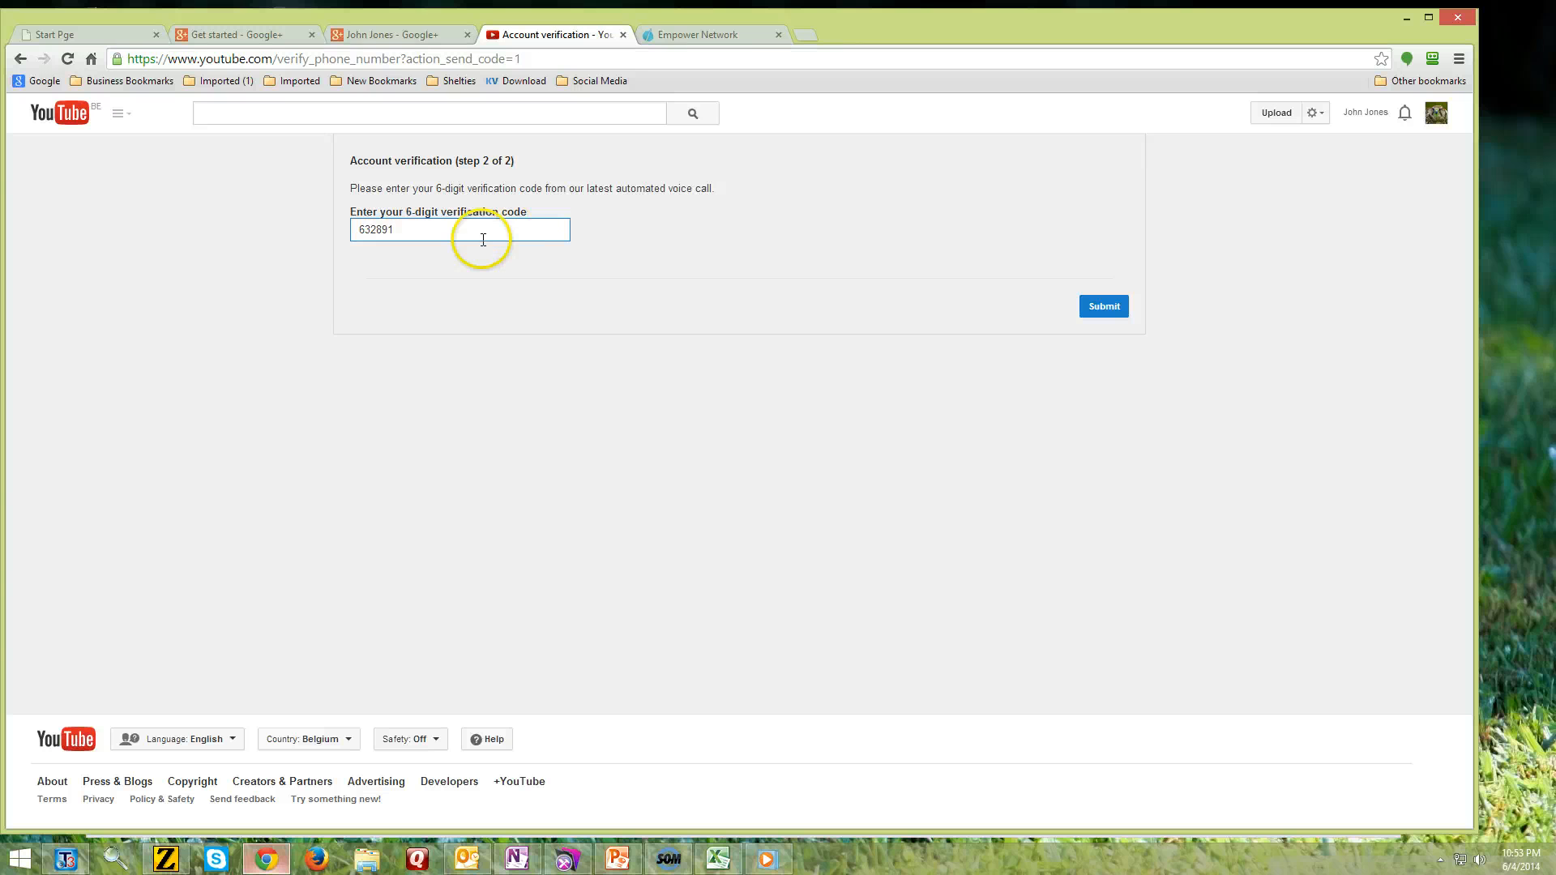
{"action": "left_click", "coordinate": [1102, 311]}
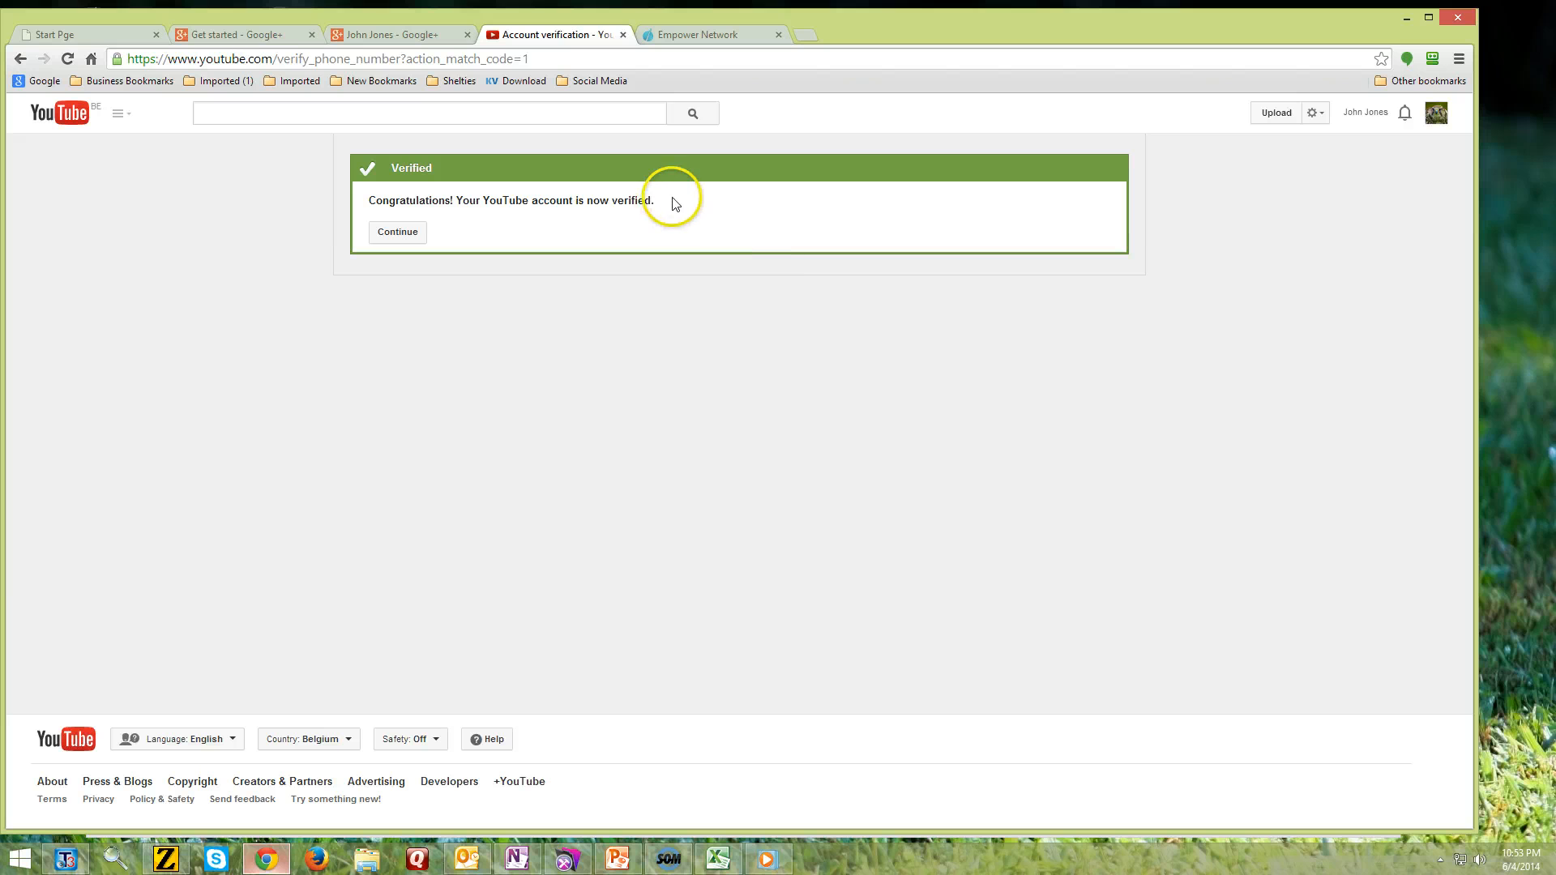
- Select the account verified confirmation sentence
{"action": "triple_click", "coordinate": [383, 206]}
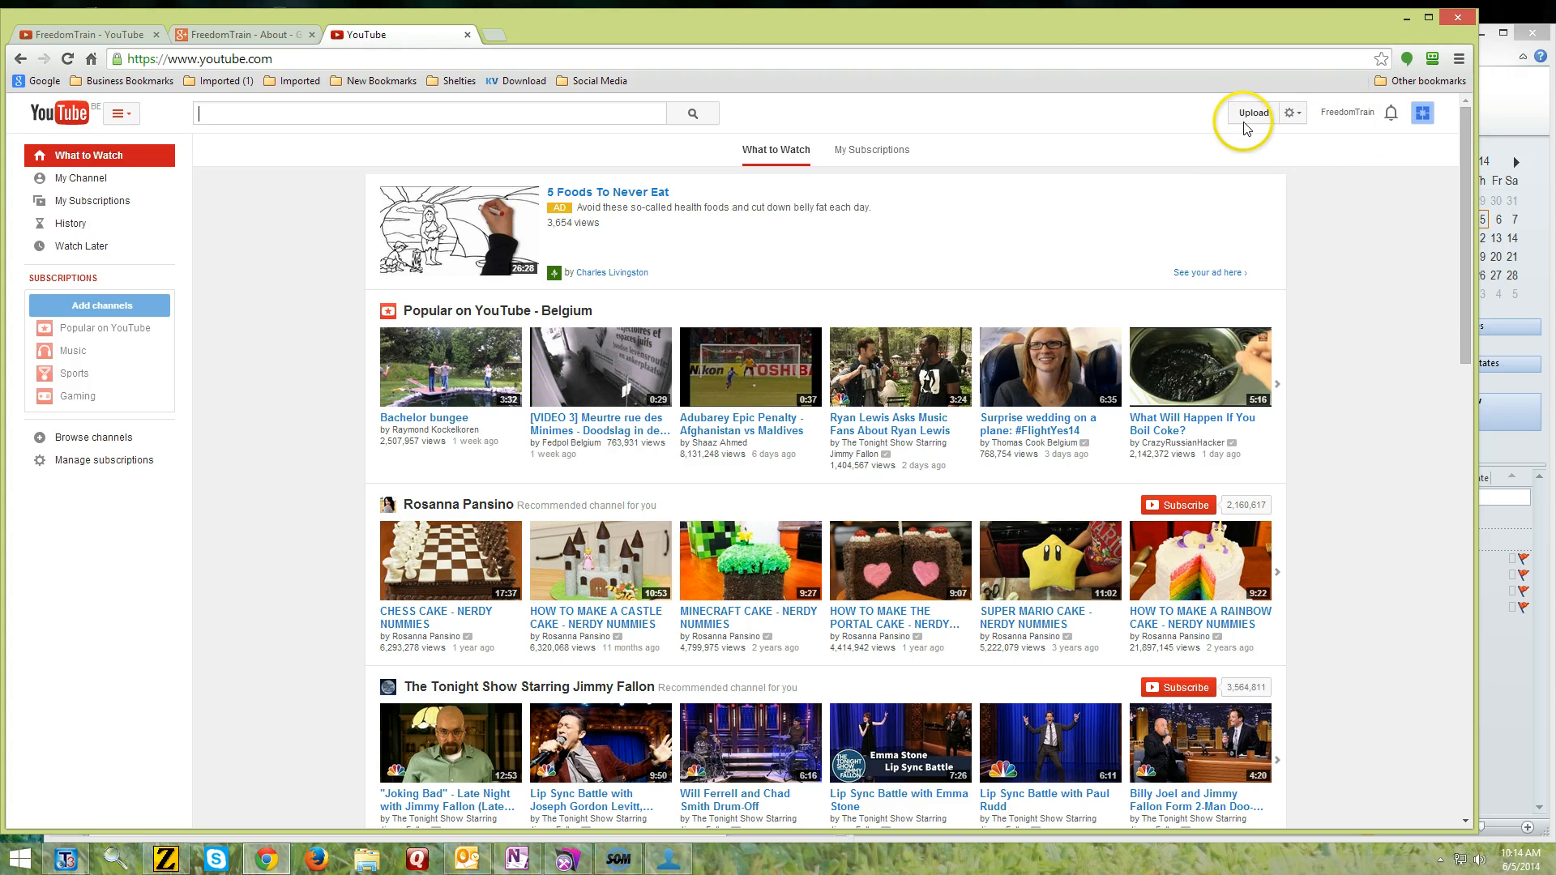
- Open the second channel's Video Manager from the account panel and go to Status and features
{"action": "left_click", "coordinate": [1346, 116]}
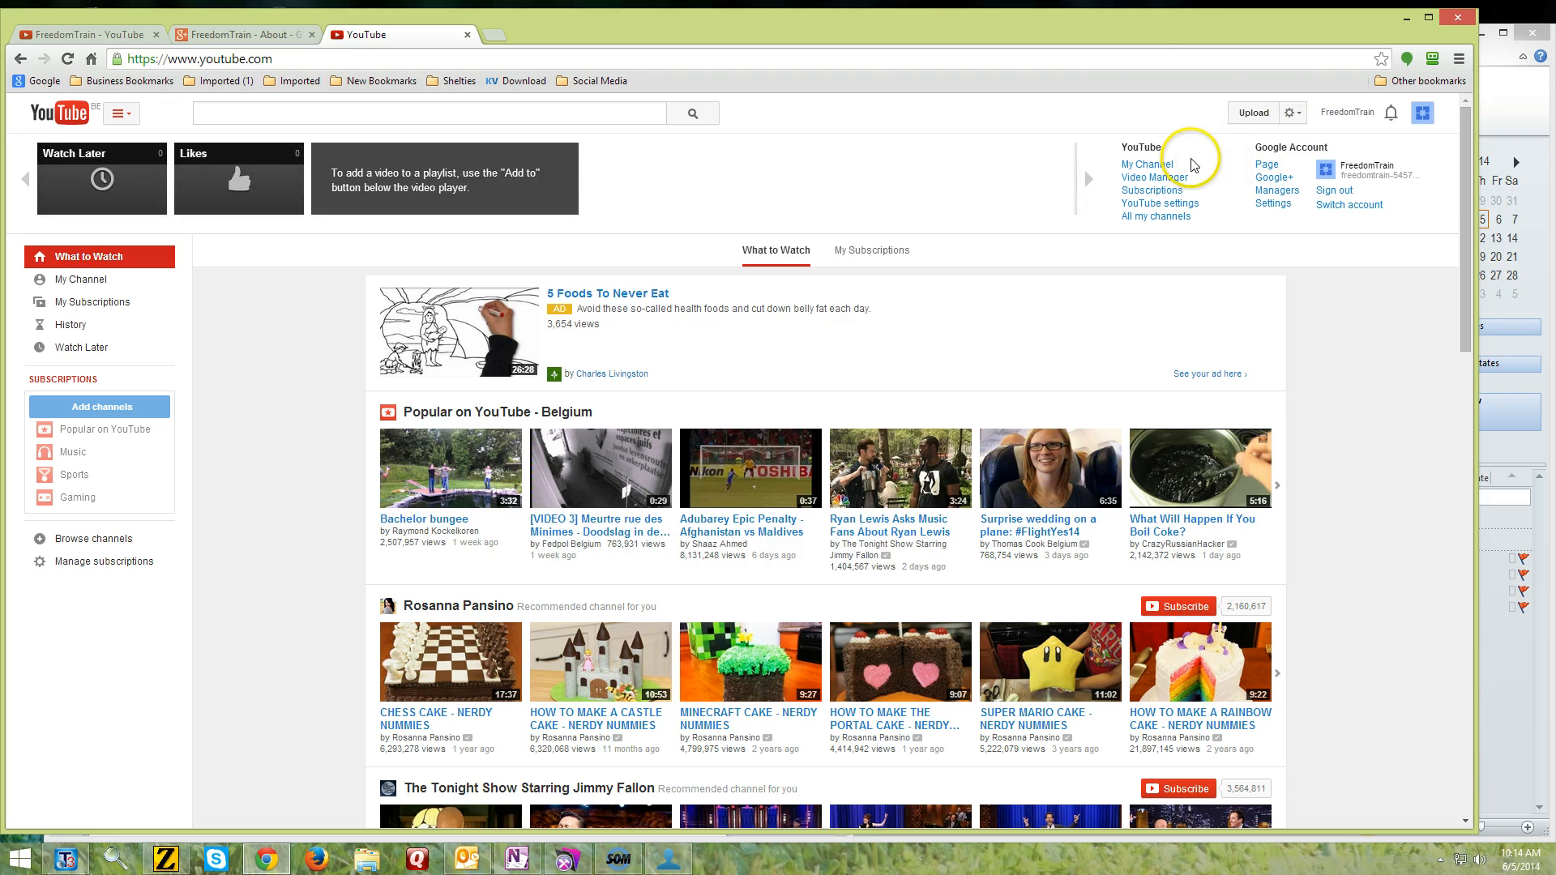
{"action": "left_click", "coordinate": [1155, 177]}
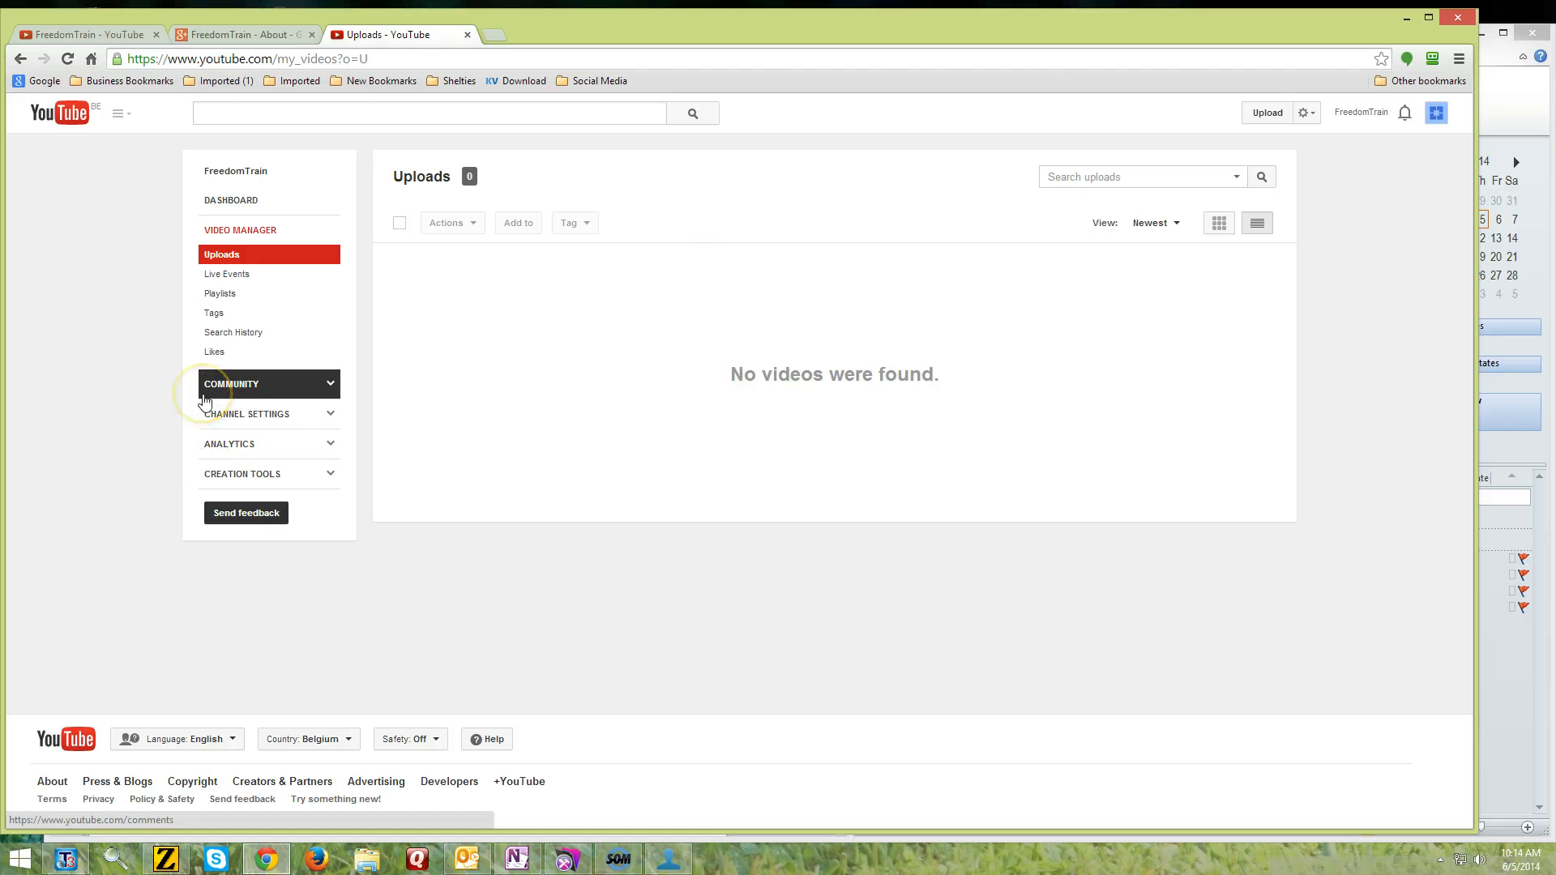
{"action": "left_click", "coordinate": [230, 395]}
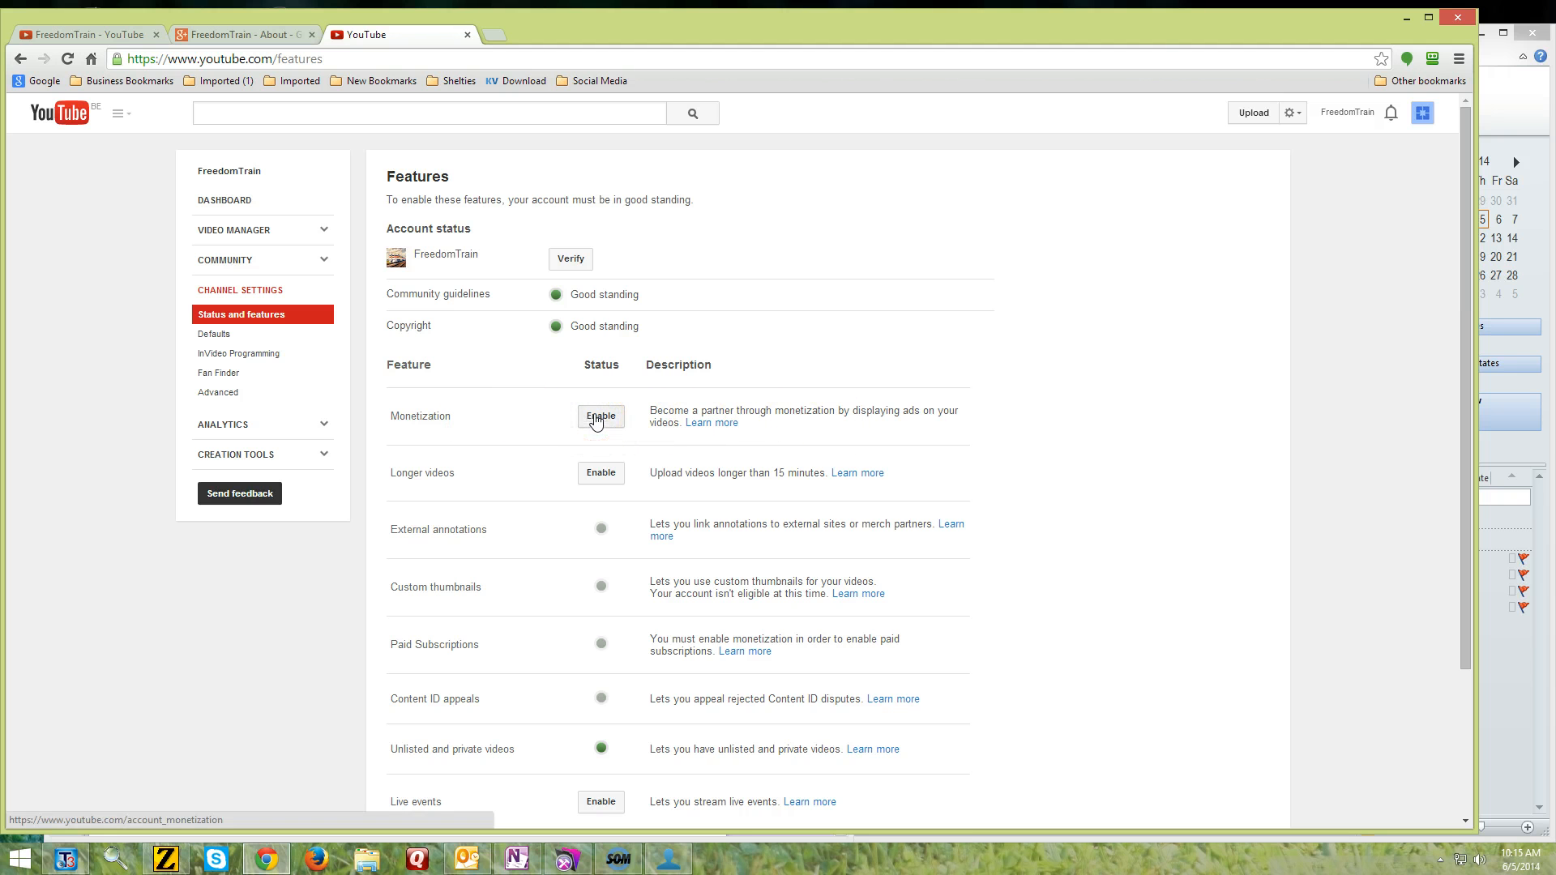
- Enable Monetization by ticking all three agreement checkboxes and accepting the monetization agreement
{"action": "left_click", "coordinate": [597, 417]}
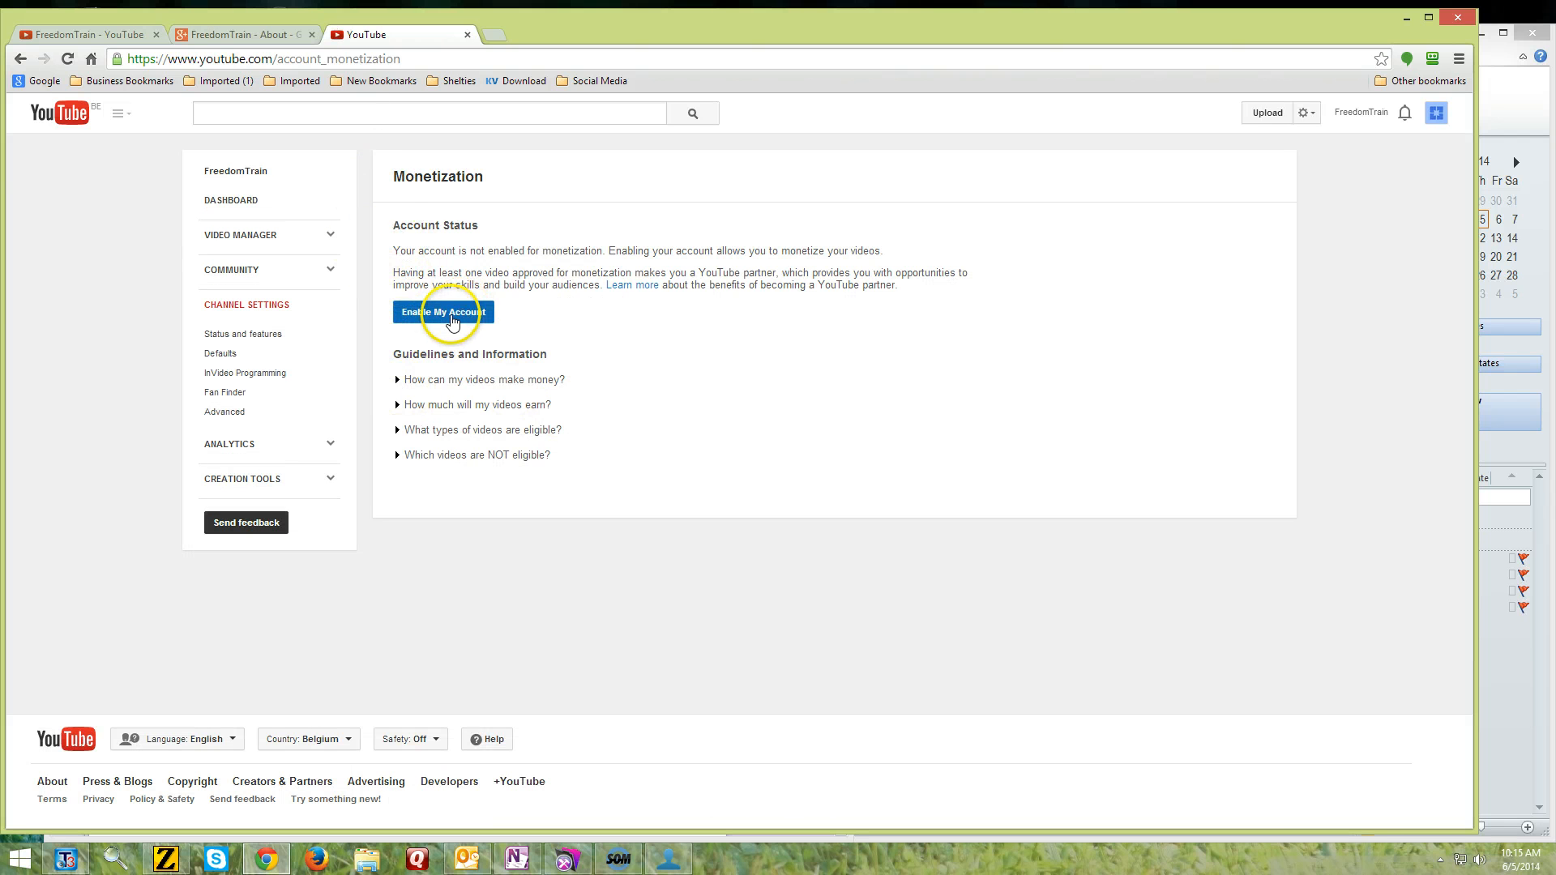
{"action": "left_click", "coordinate": [445, 315]}
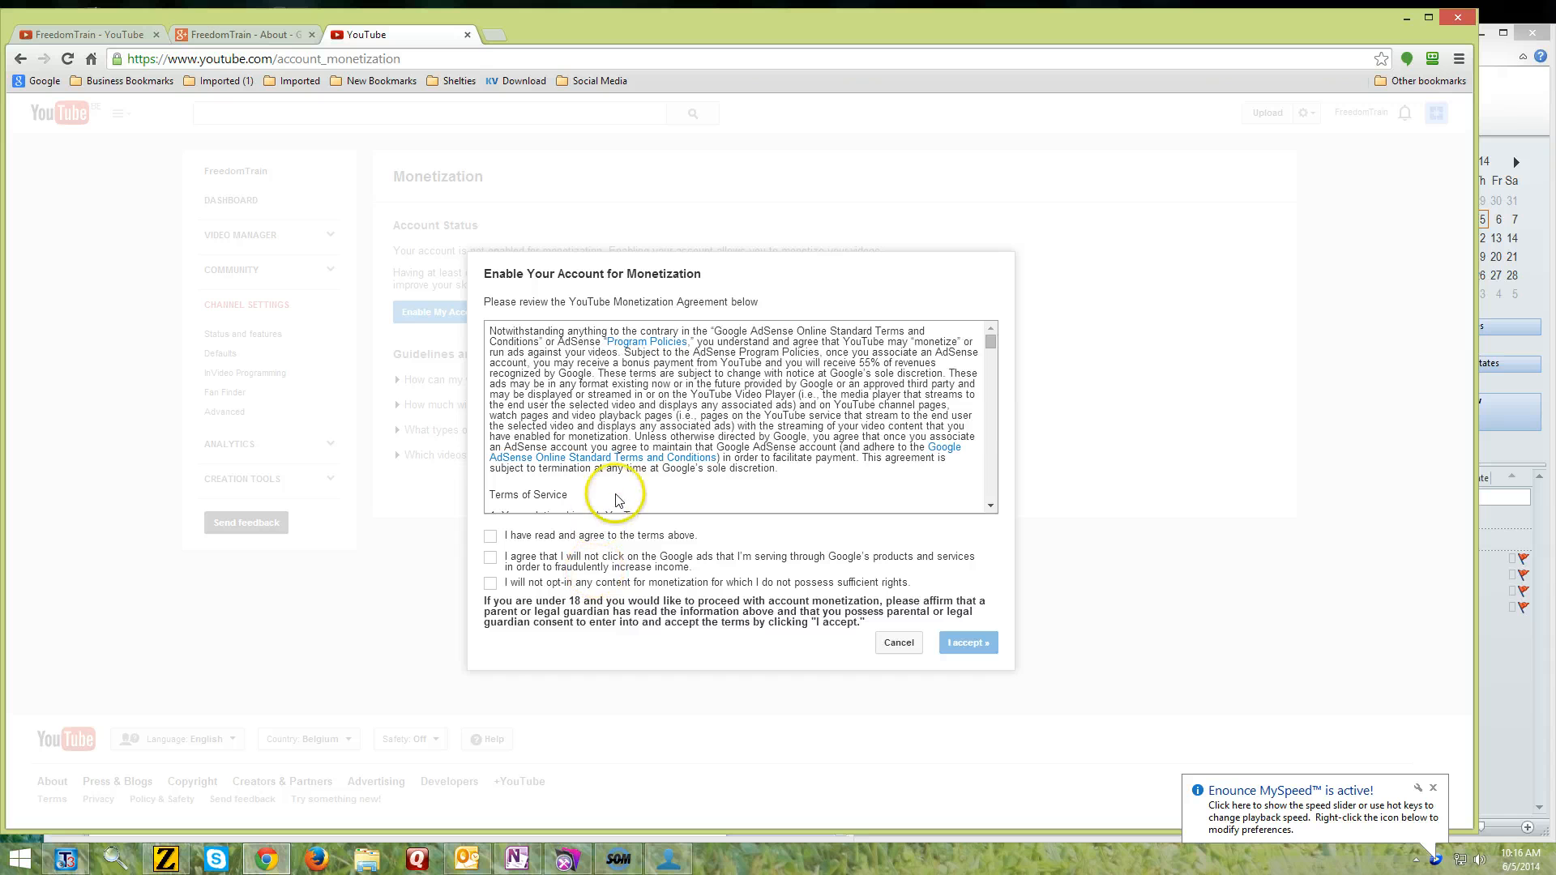
{"action": "left_click", "coordinate": [491, 537]}
{"action": "left_click", "coordinate": [489, 558]}
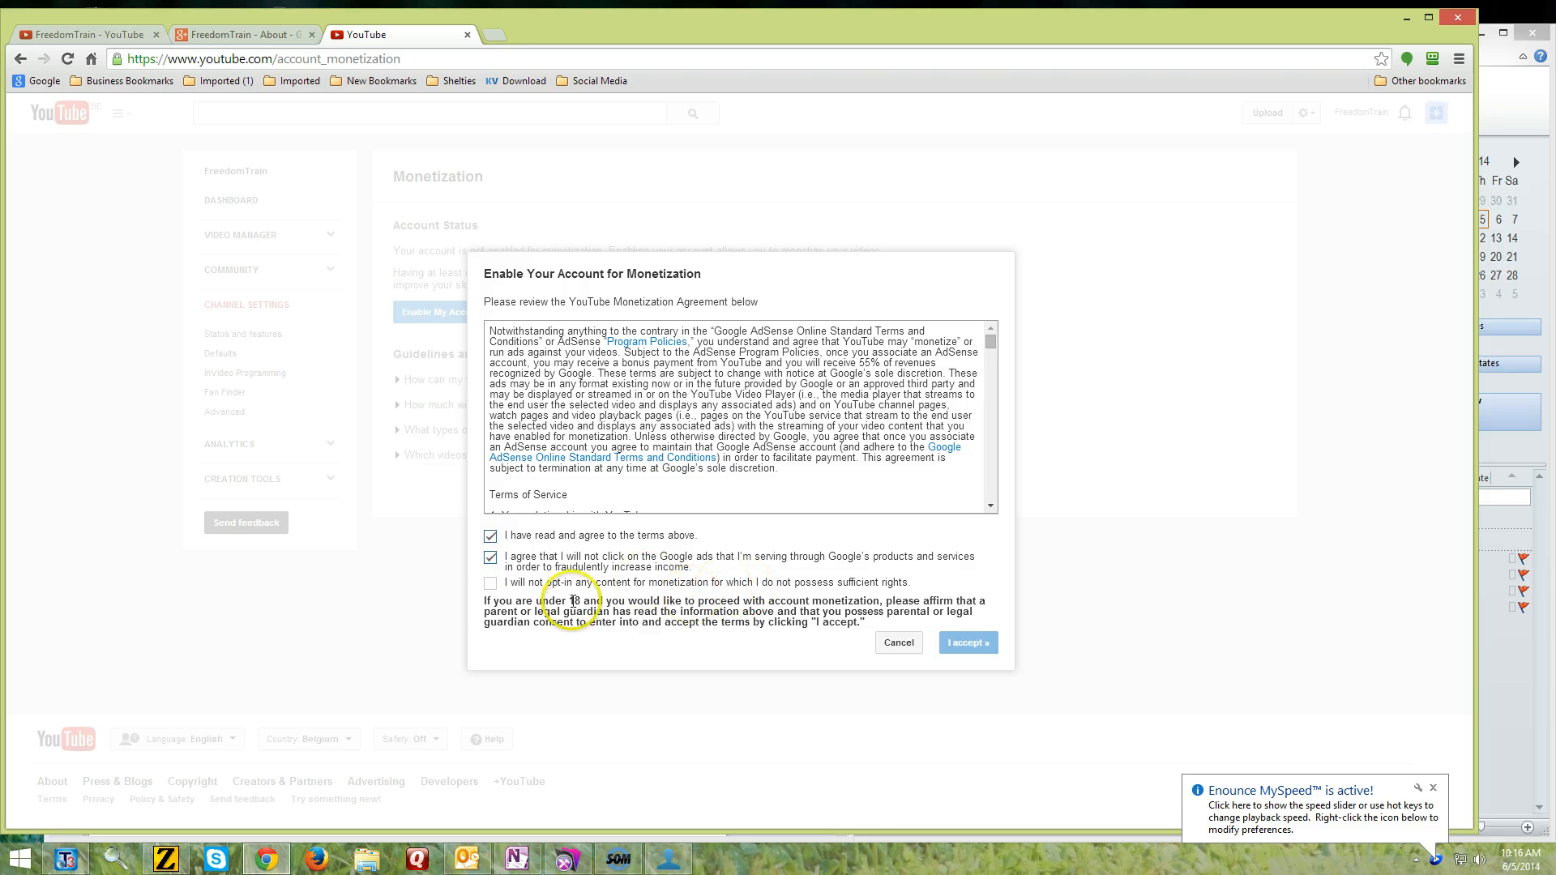
{"action": "left_click", "coordinate": [491, 585]}
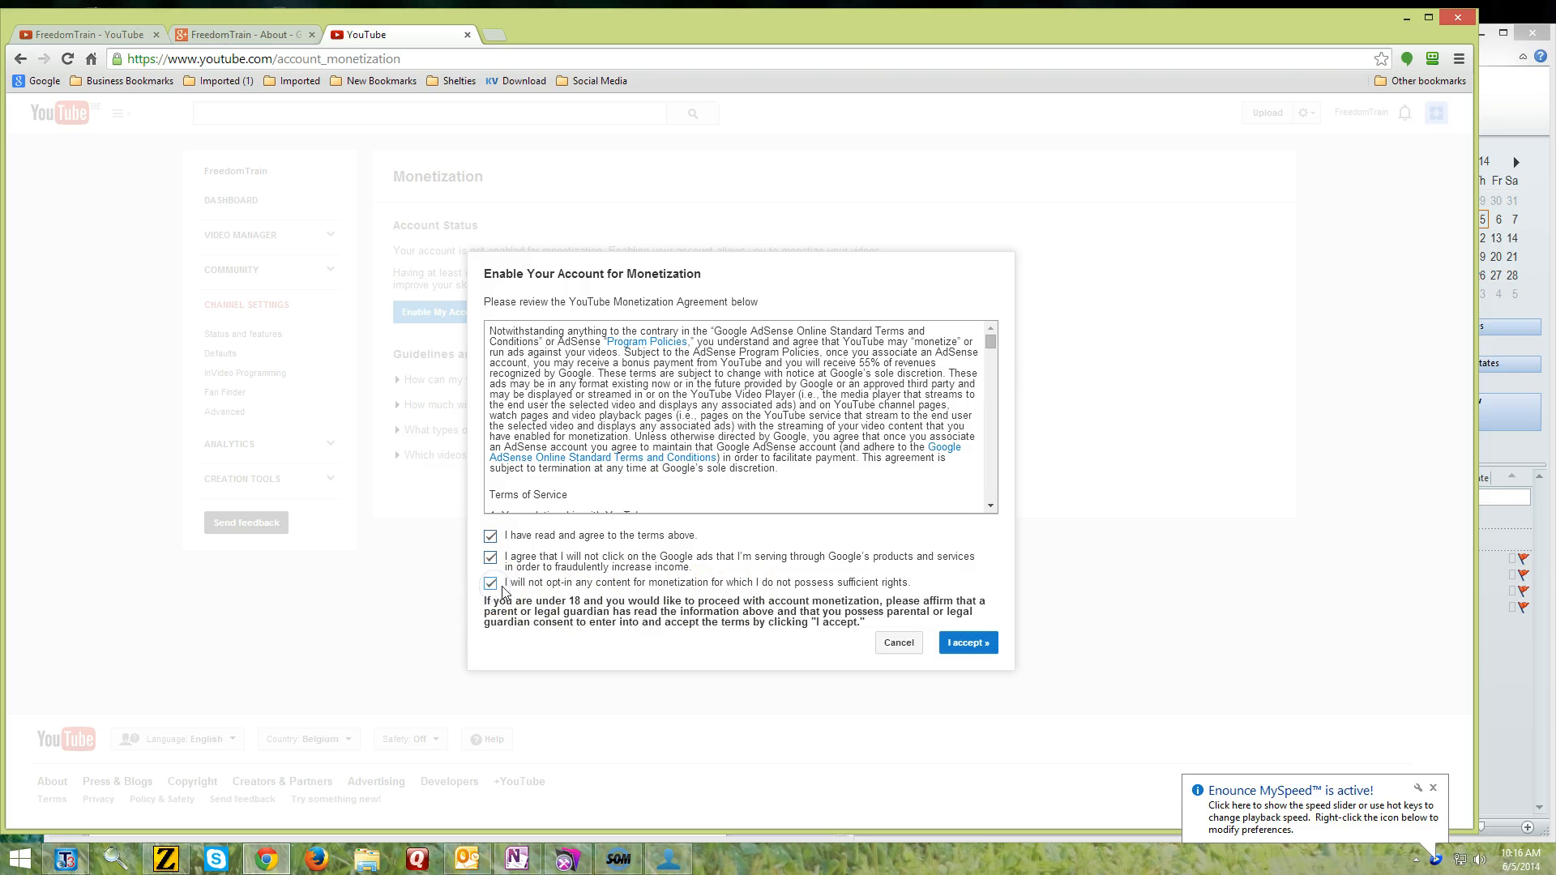
{"action": "left_click", "coordinate": [979, 648]}
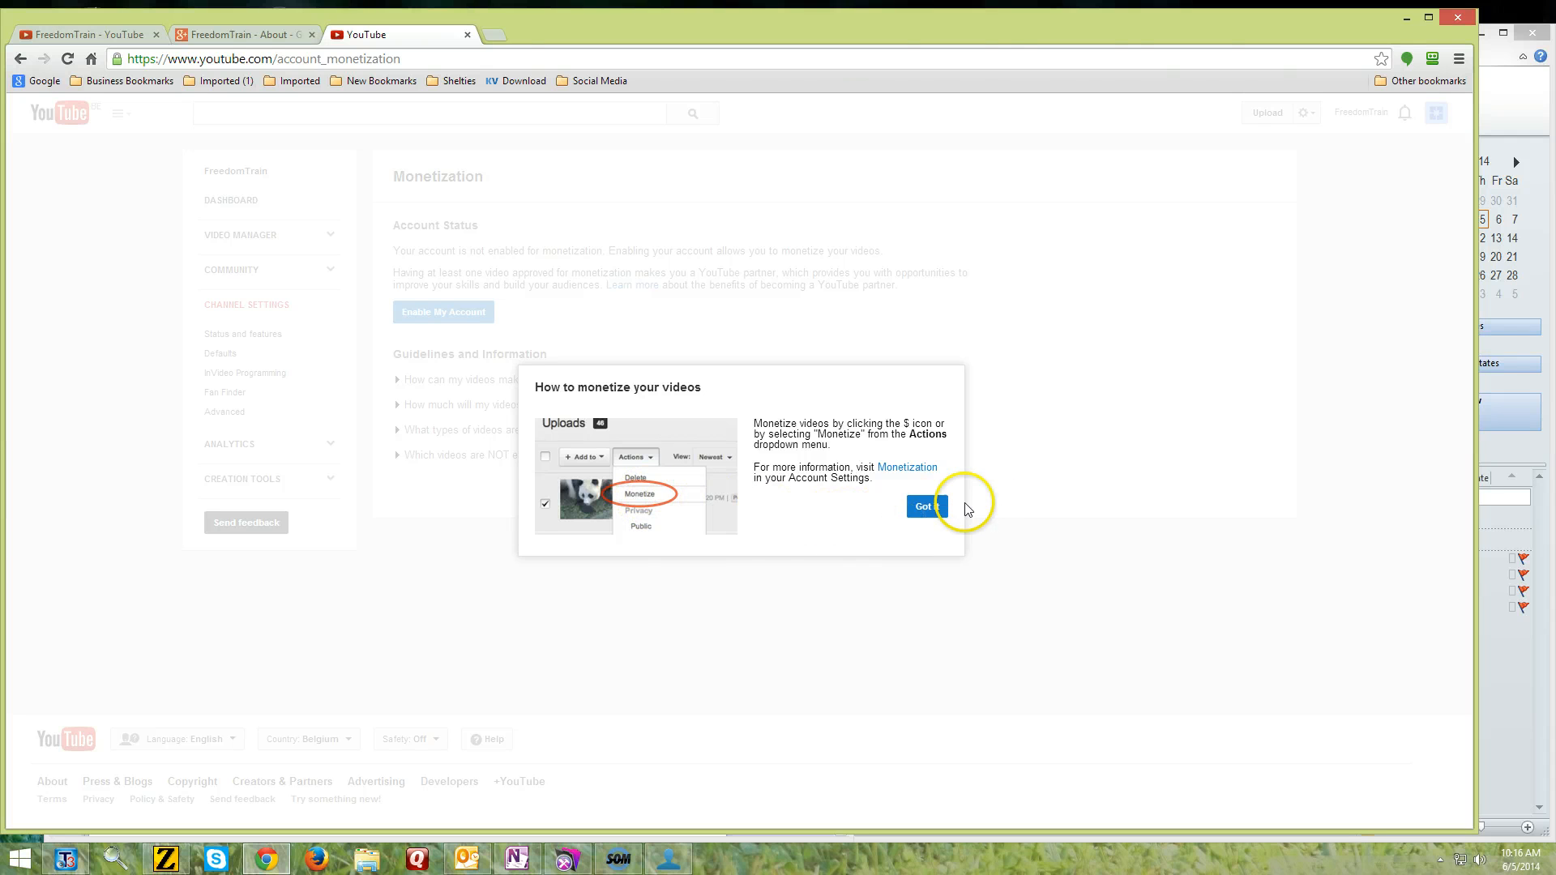
- Dismiss the how-to-monetize tip and return to Channel Settings from the Video Manager sidebar
{"action": "left_click", "coordinate": [924, 507]}
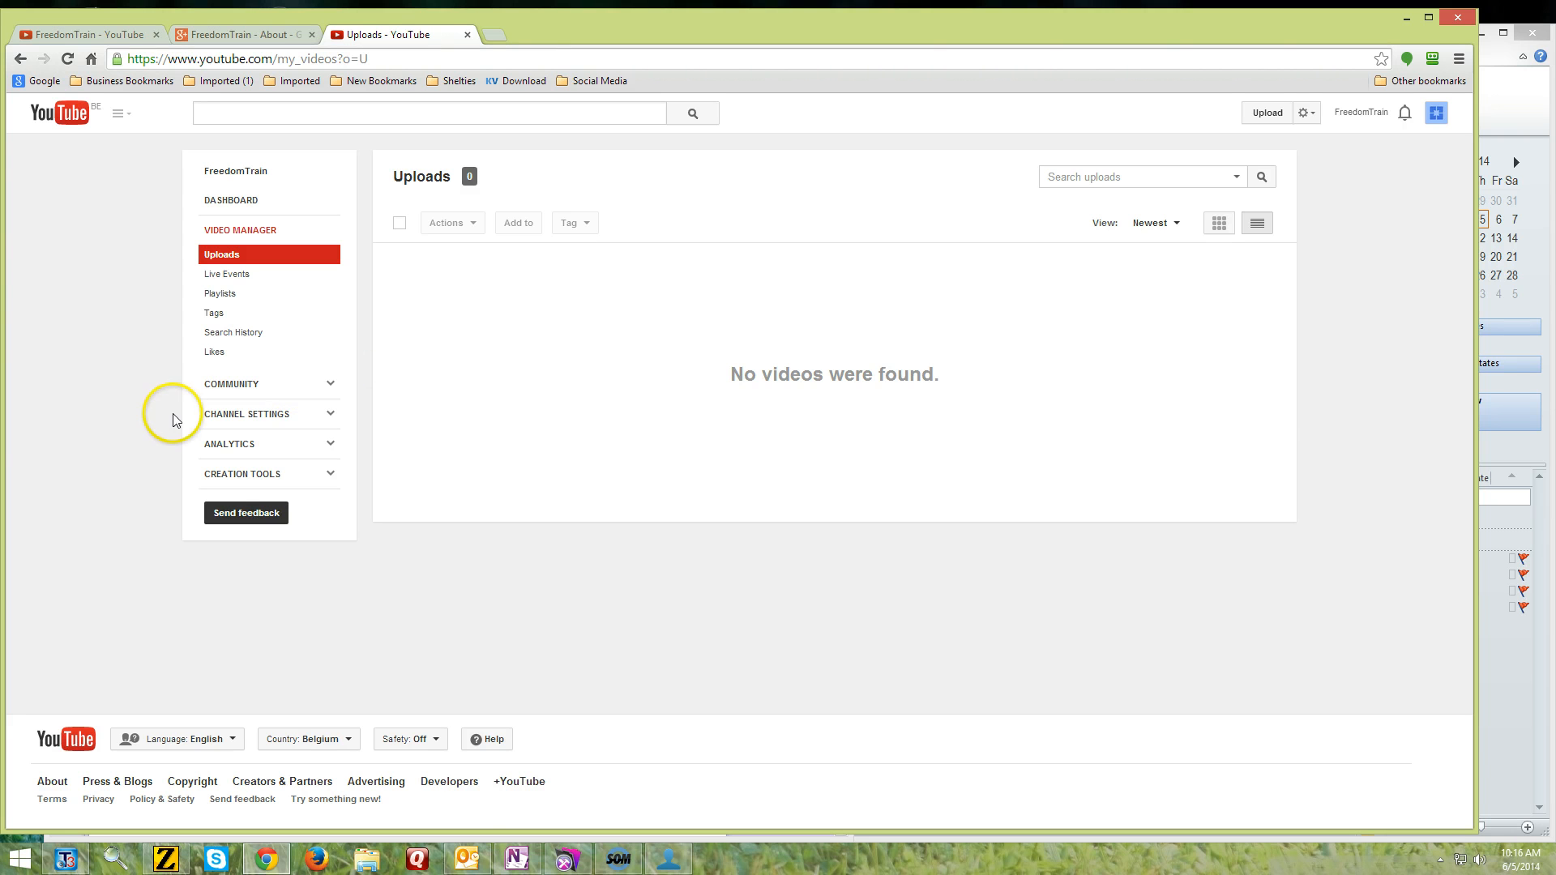
{"action": "left_click", "coordinate": [286, 414]}
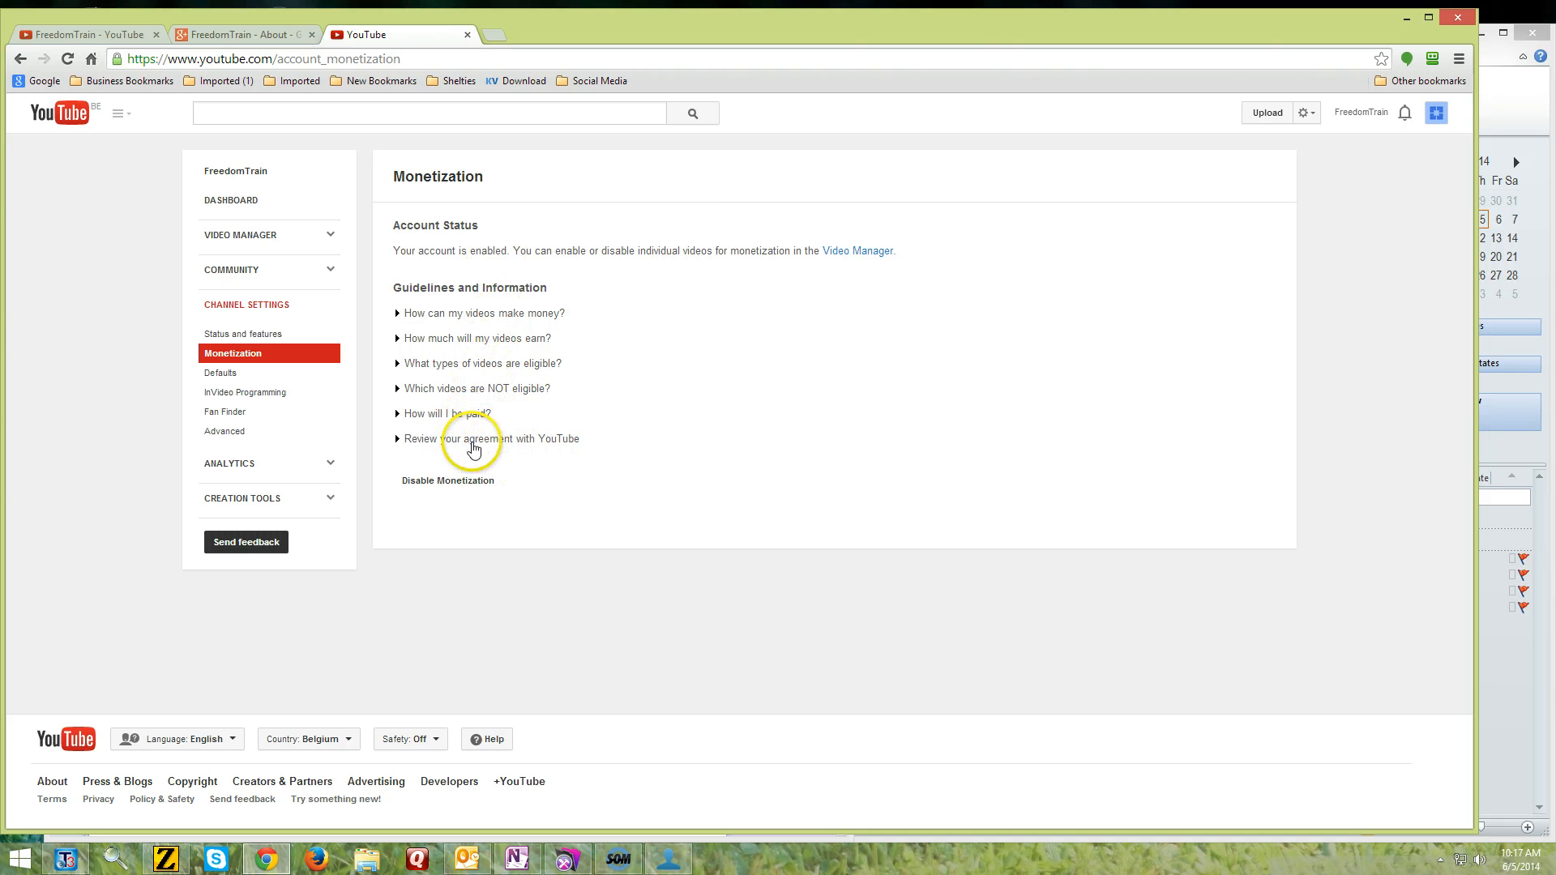
- Expand 'How will I be paid?' to reveal the linked AdSense account requirement
{"action": "left_click", "coordinate": [454, 416]}
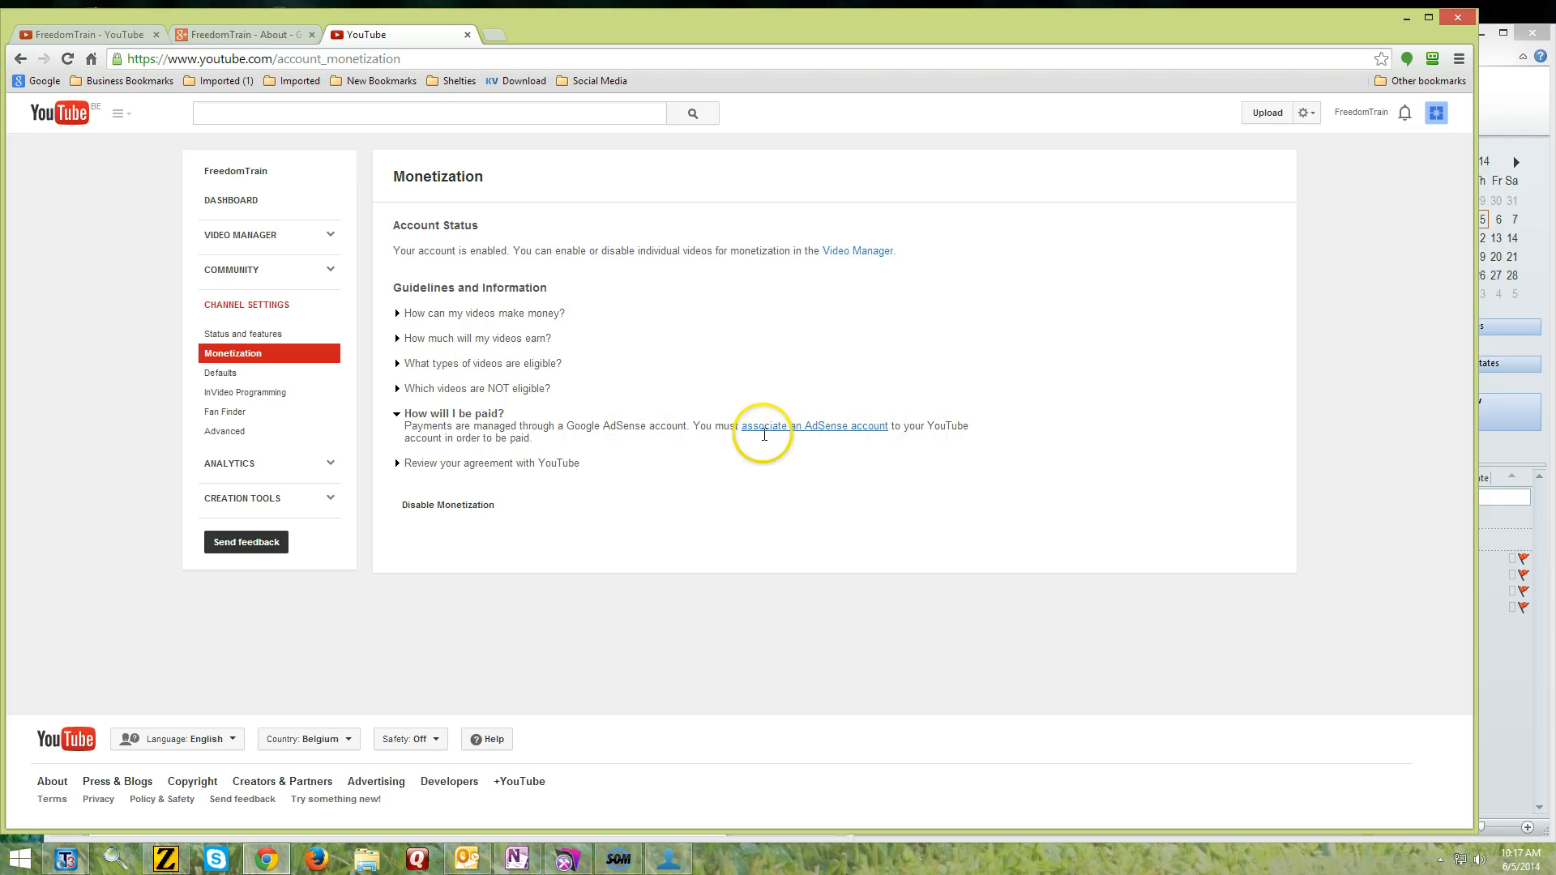
- Follow the associate-an-AdSense-account link and continue with Next » to AdSense sign-up step 1
{"action": "left_click", "coordinate": [851, 428]}
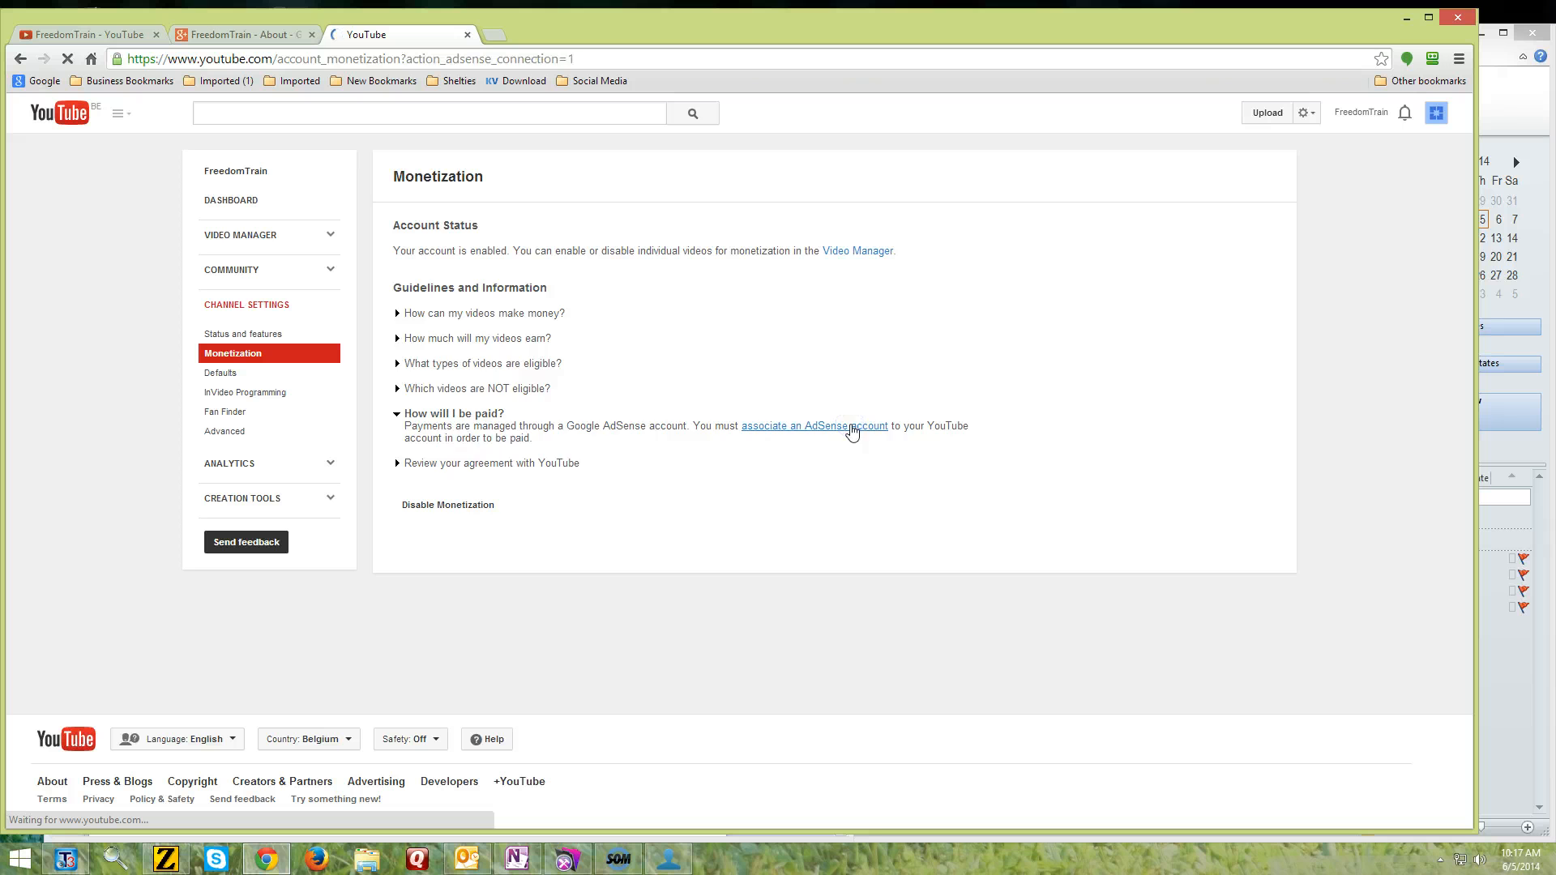
{"action": "left_click", "coordinate": [315, 354]}
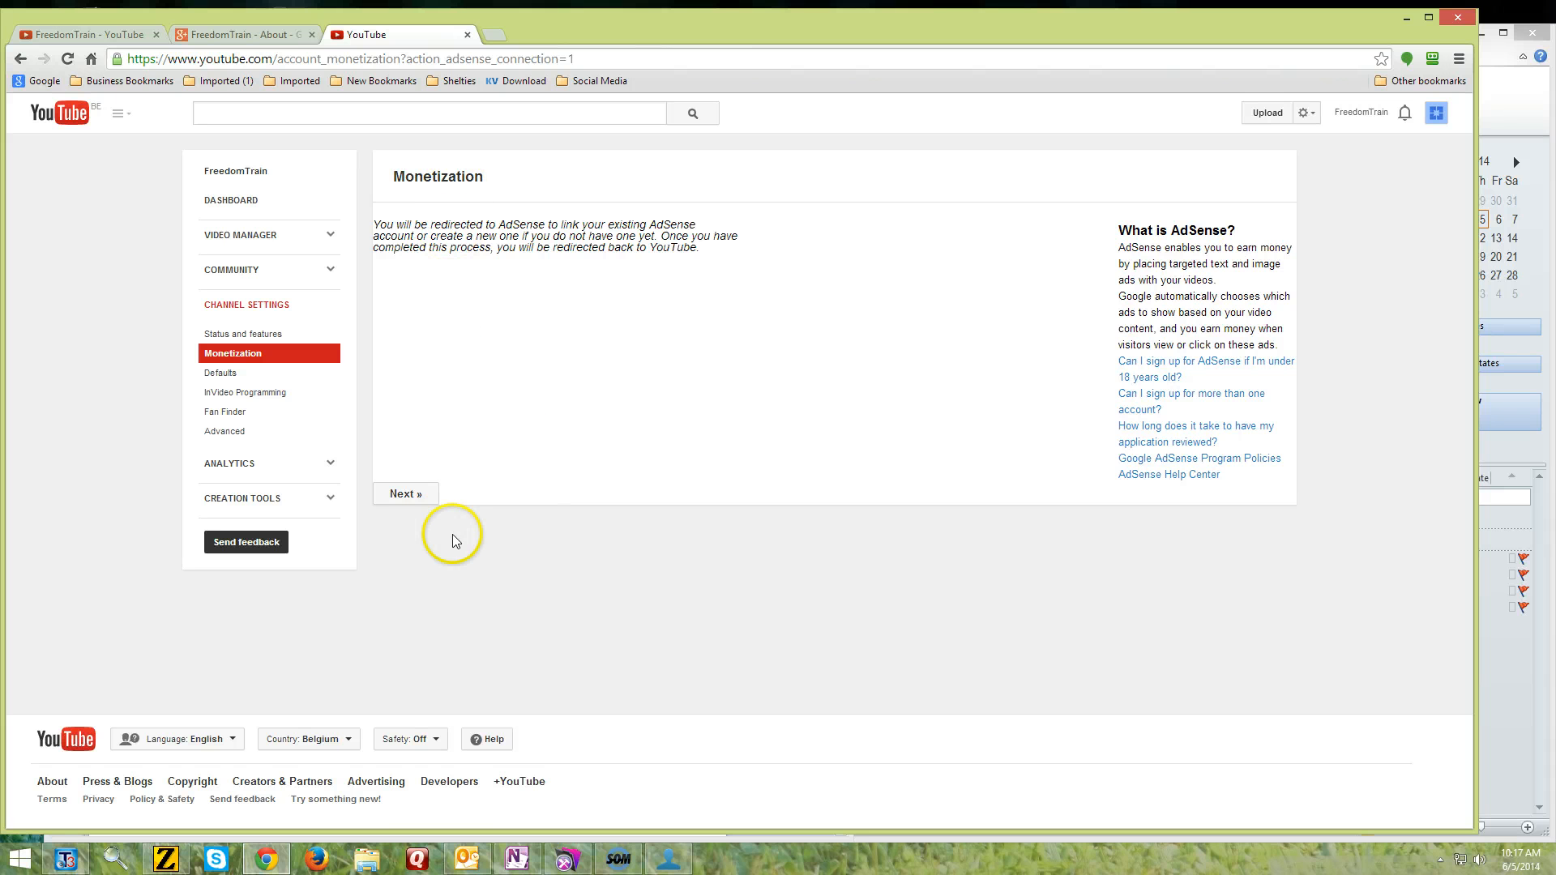
{"action": "left_click", "coordinate": [403, 496]}
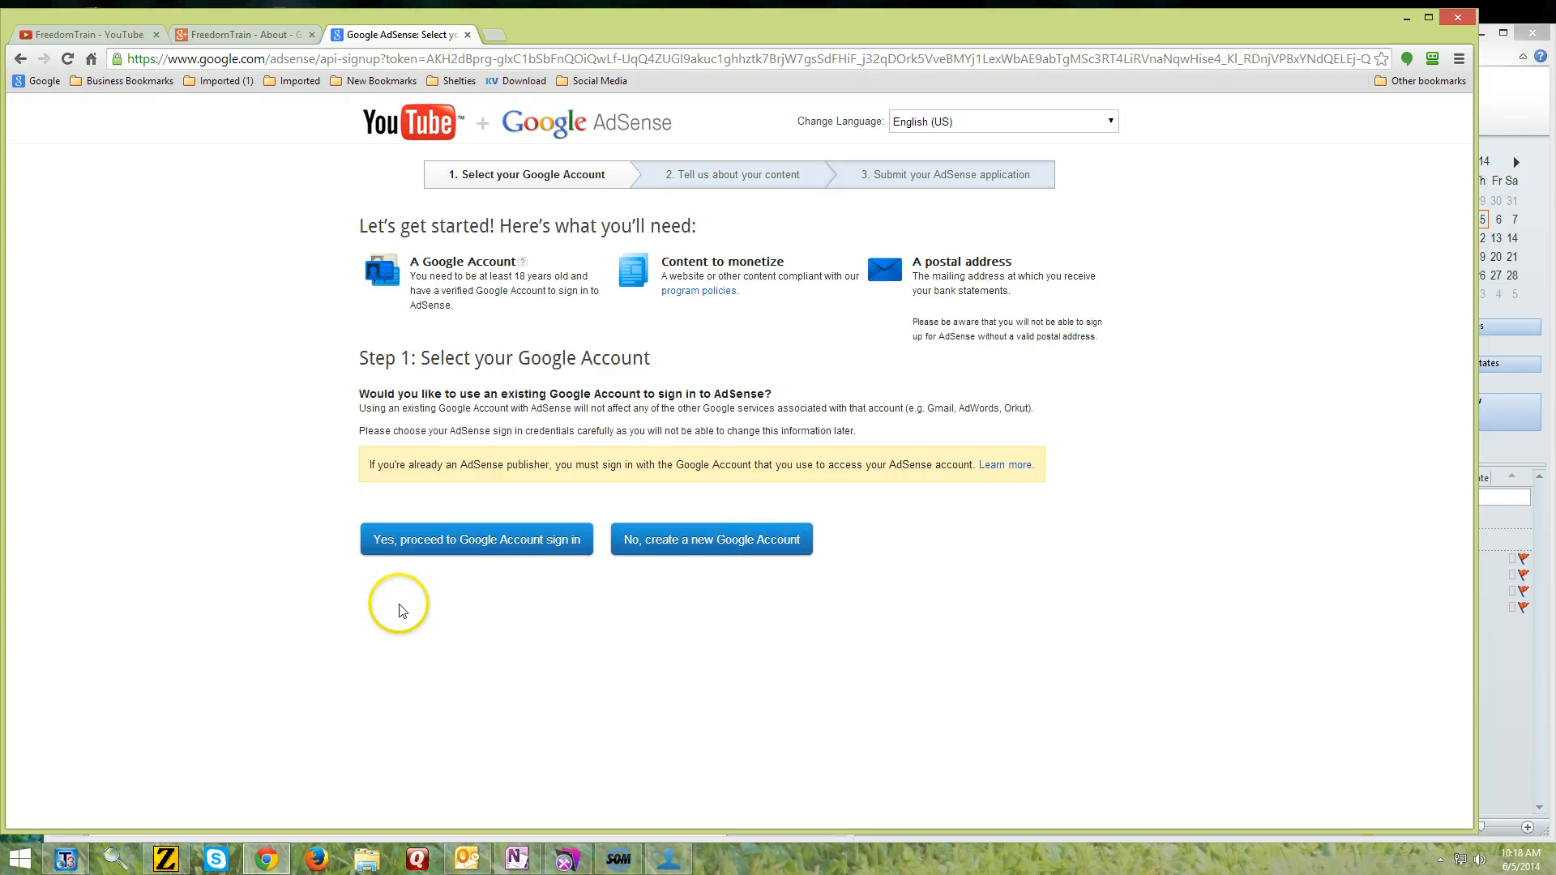
- Sign in to AdSense with the existing Google account and its password
{"action": "left_click", "coordinate": [502, 541]}
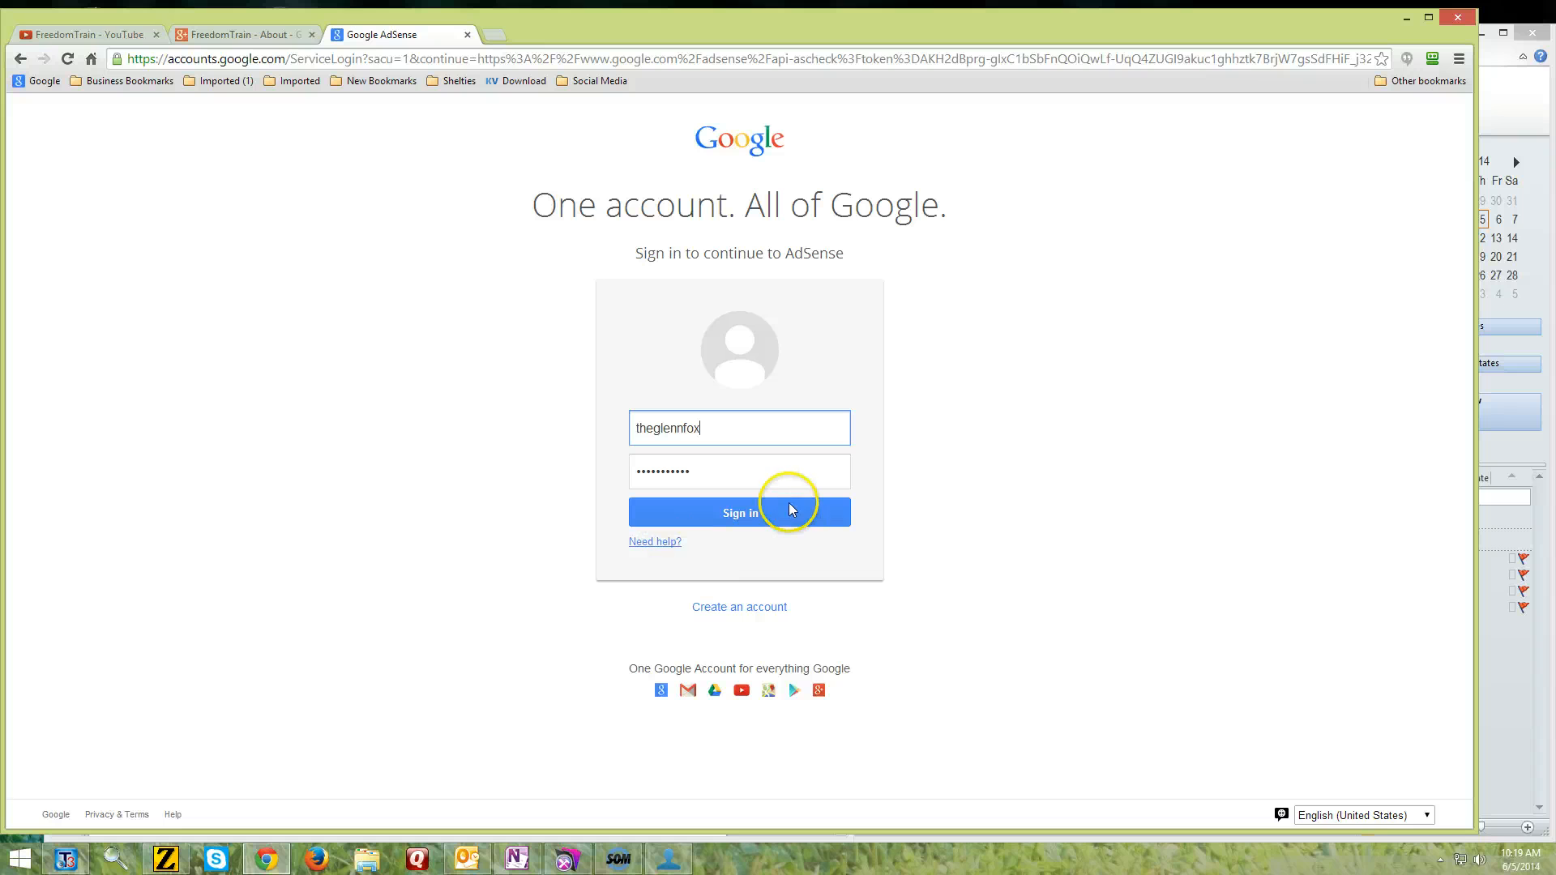
{"action": "left_click", "coordinate": [765, 512]}
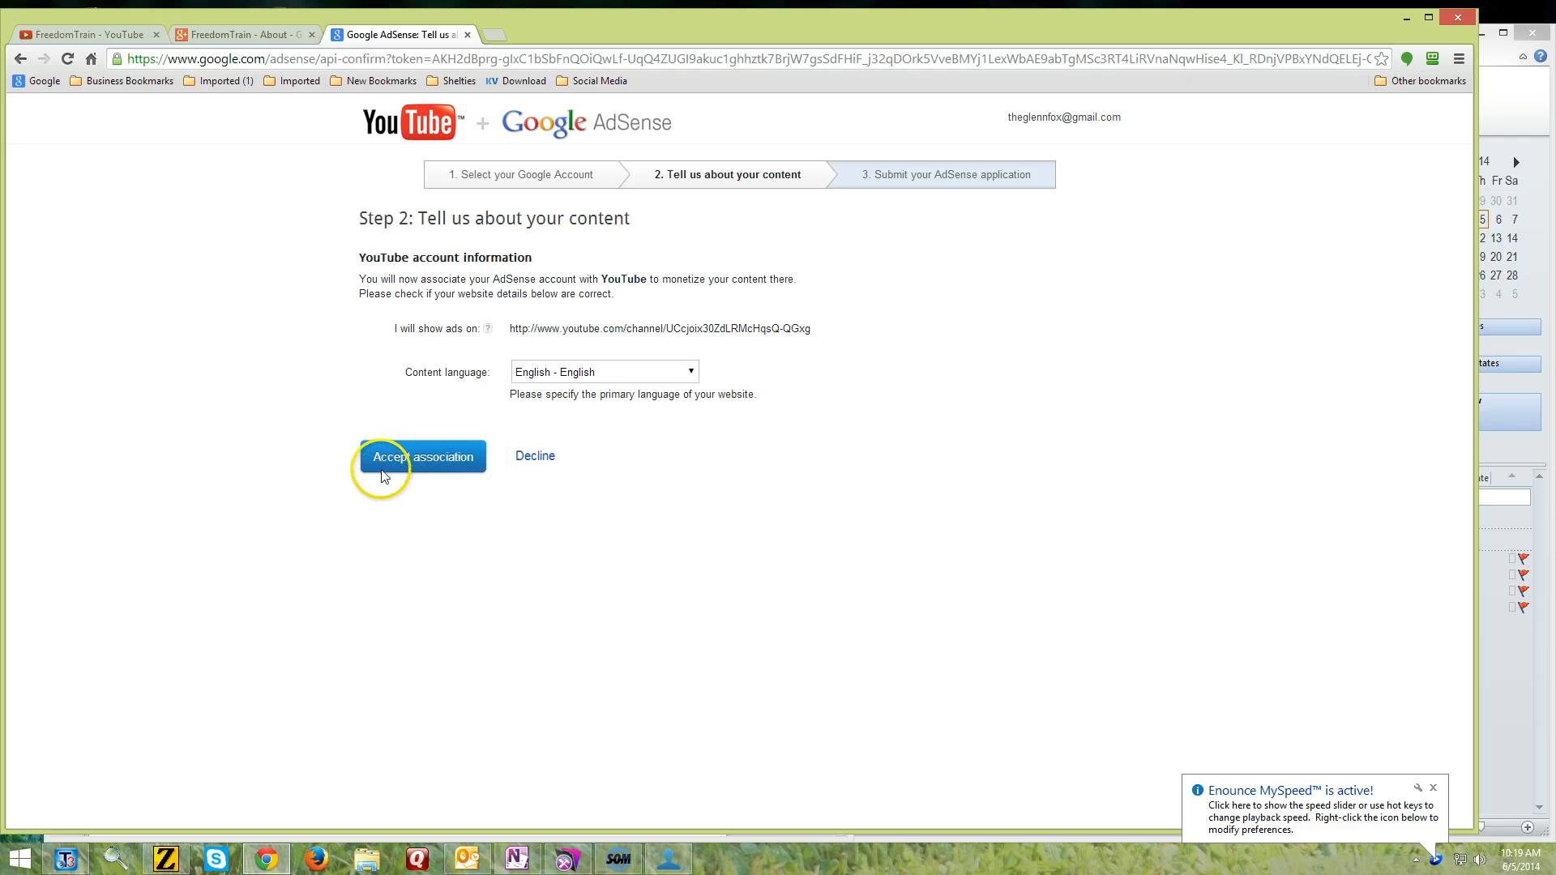
- Confirm English as the content language and accept linking AdSense to the YouTube channel
{"action": "left_click", "coordinate": [589, 375]}
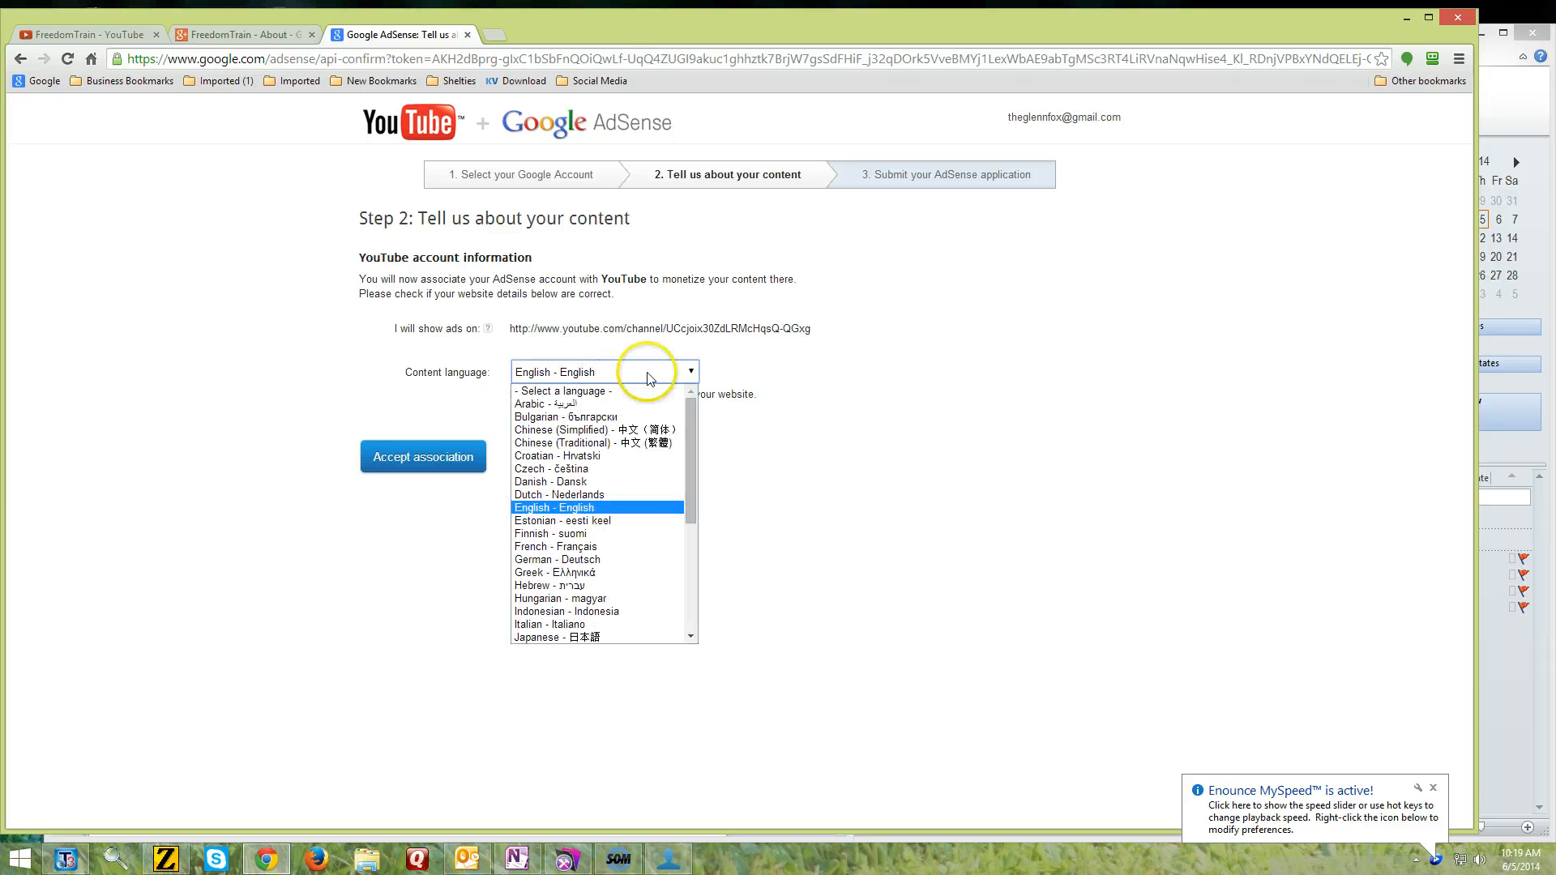
{"action": "left_click", "coordinate": [691, 373]}
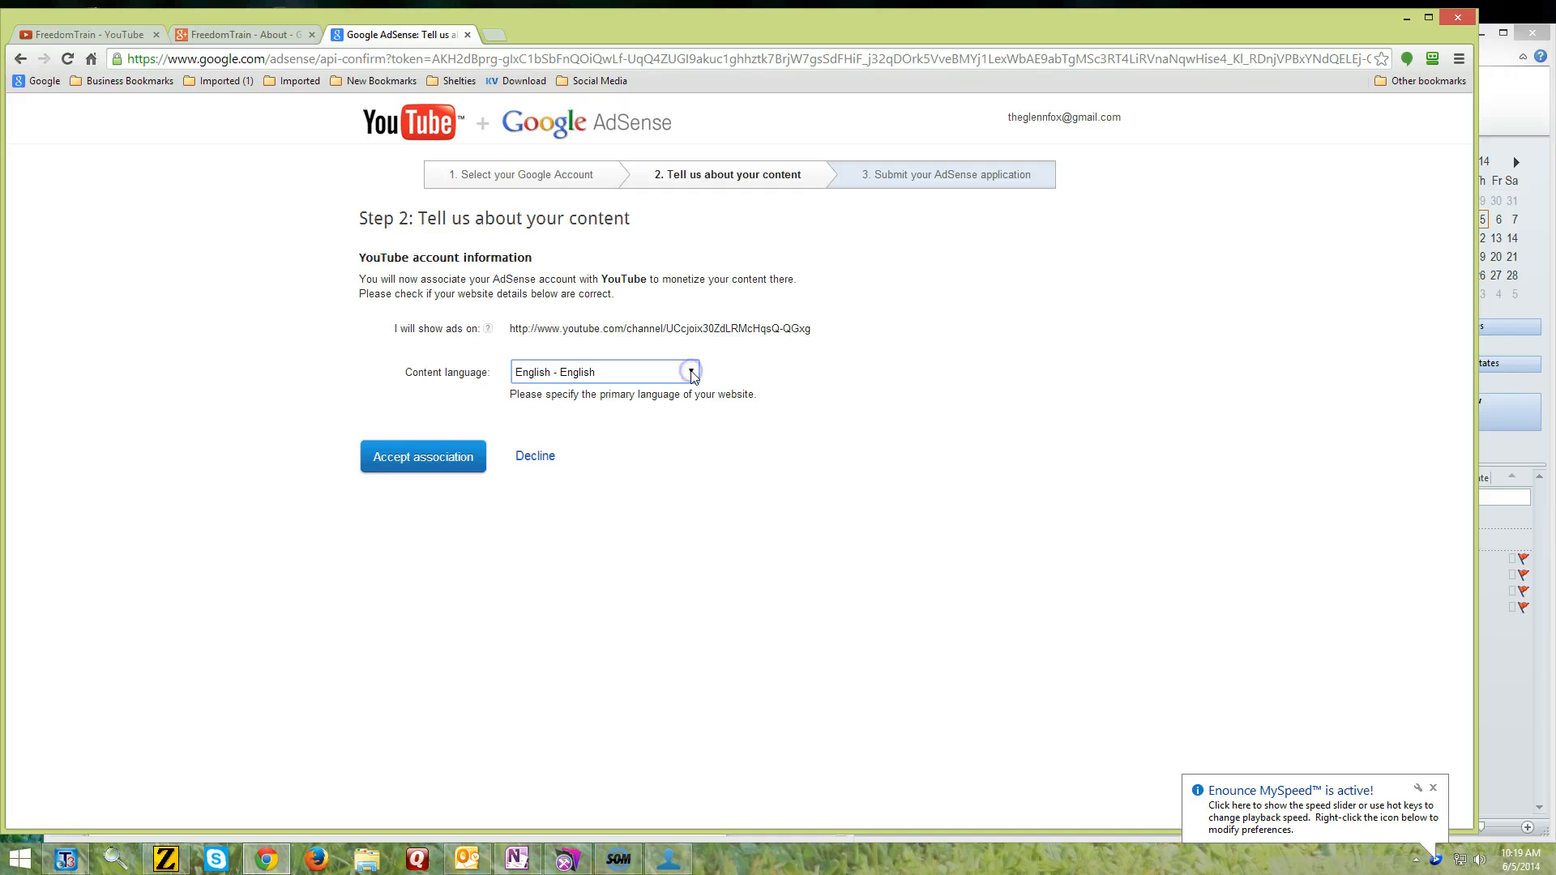
{"action": "left_click", "coordinate": [429, 460]}
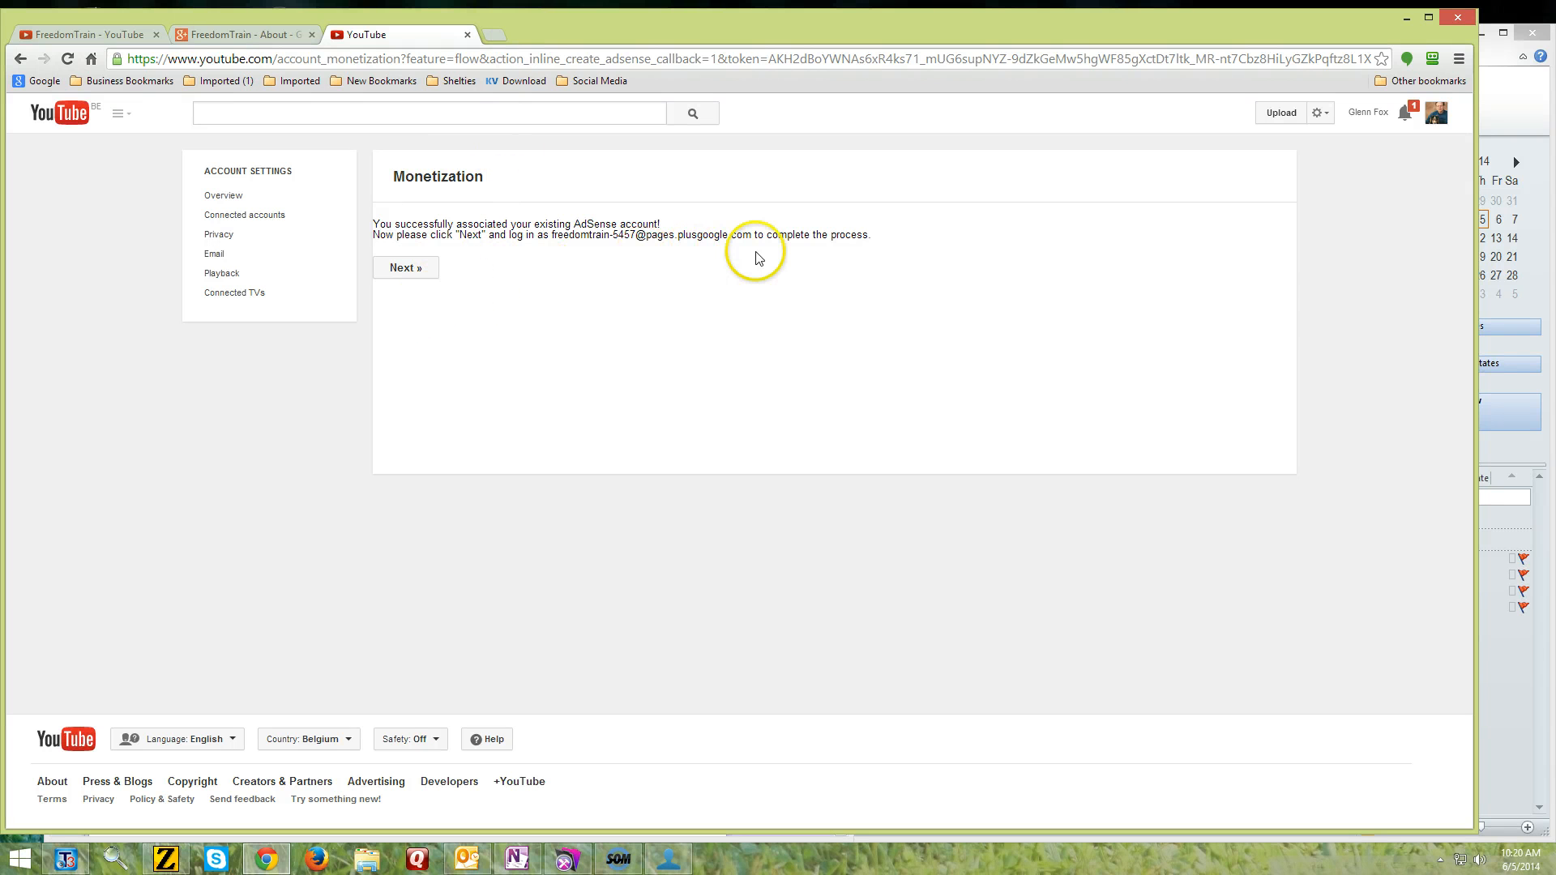
- Finish the AdSense association and go to Channel Settings > Status and features
{"action": "left_click", "coordinate": [405, 269]}
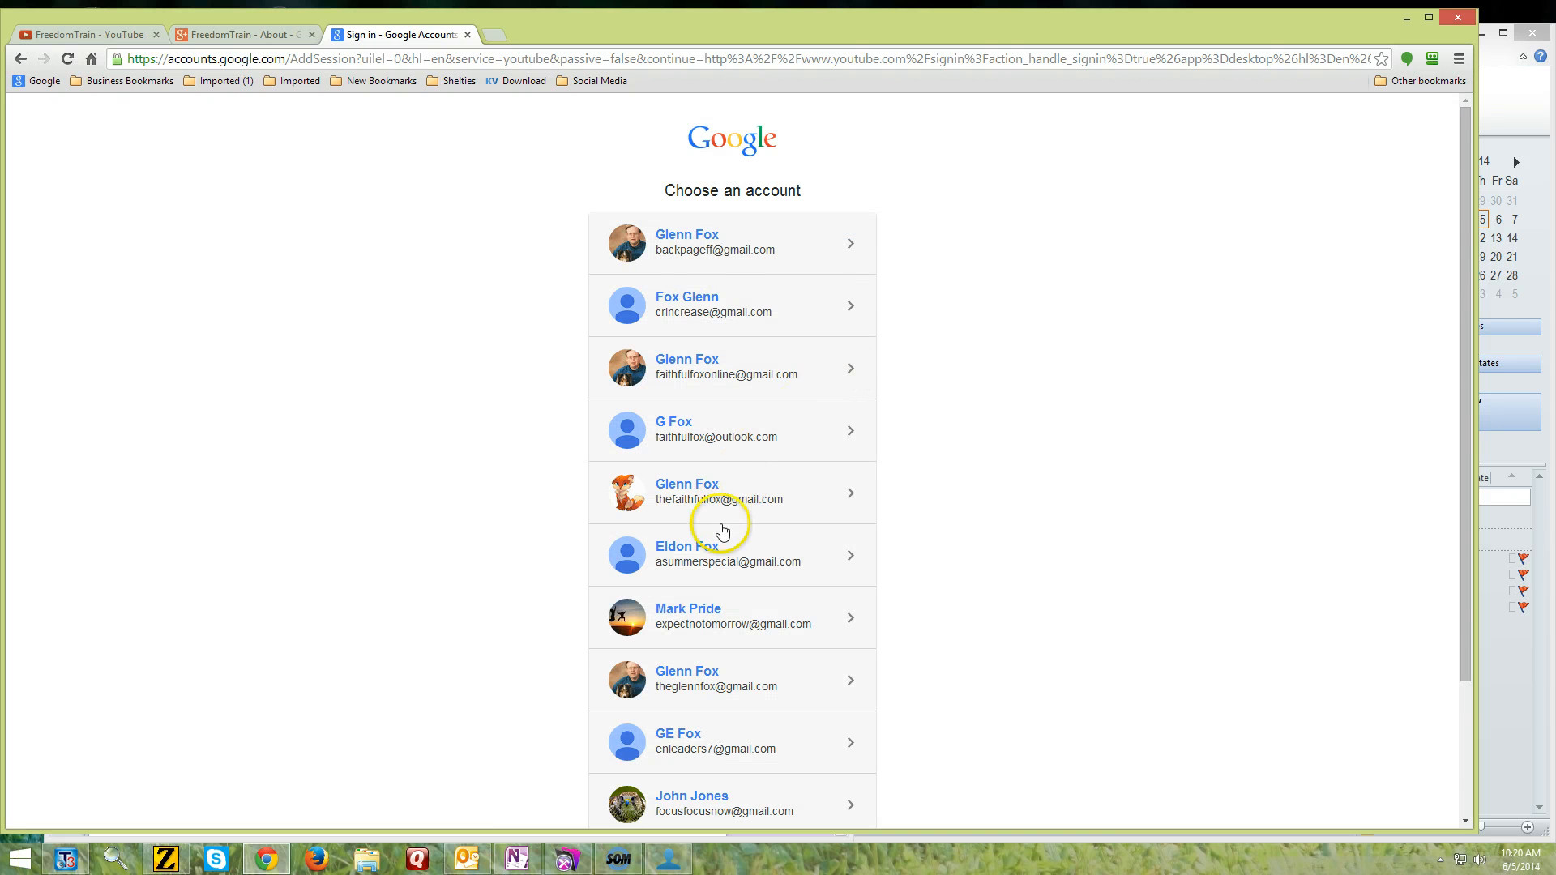
{"action": "scroll", "coordinate": [767, 604], "scroll_direction": "down", "scroll_amount": 3}
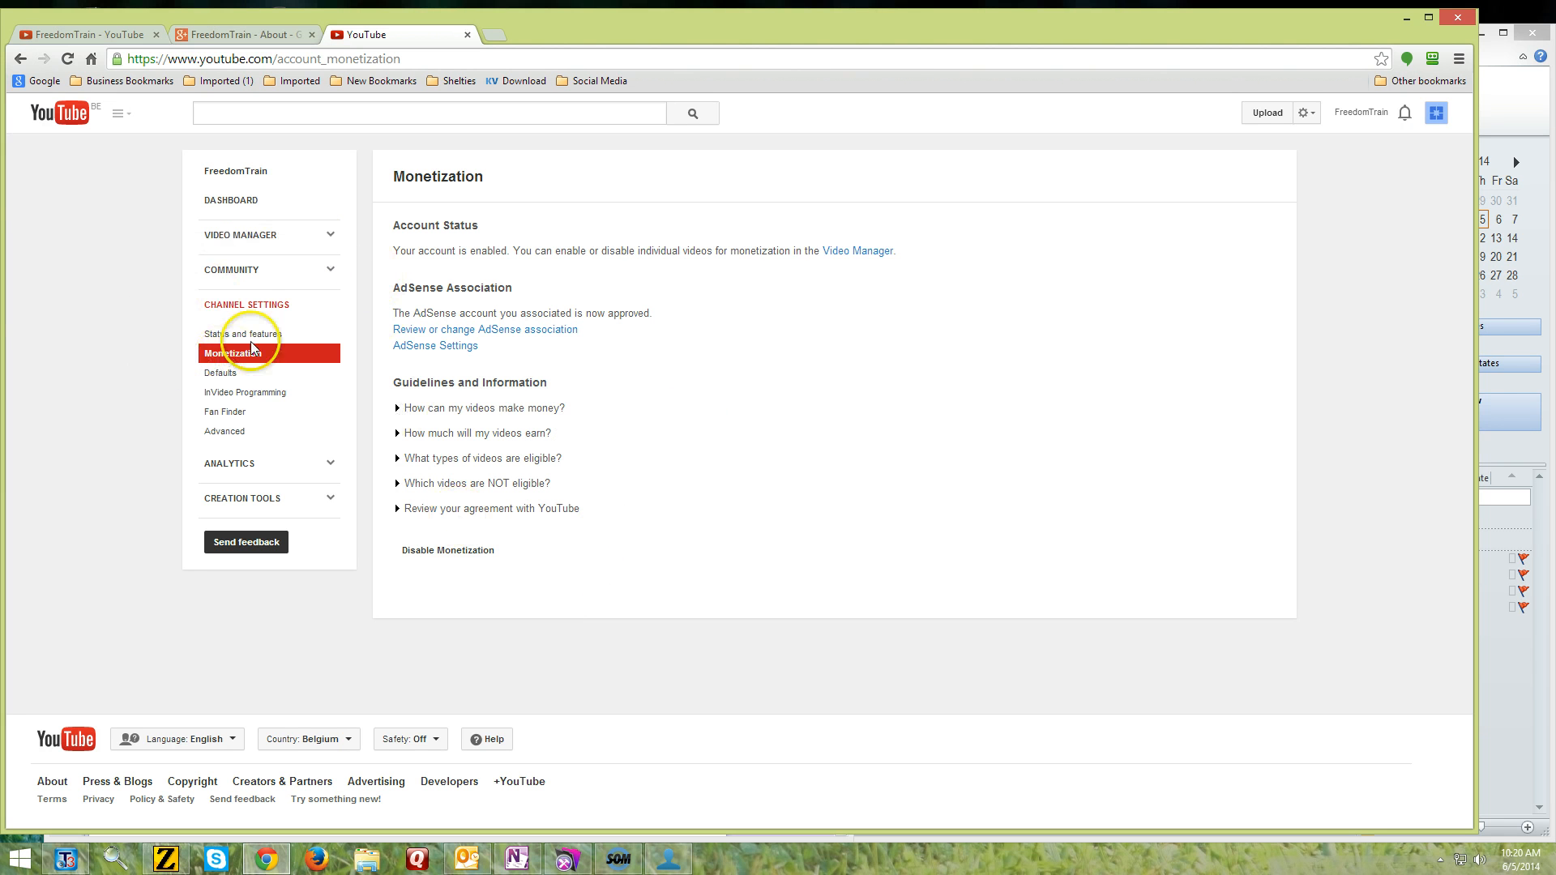
{"action": "left_click", "coordinate": [278, 304]}
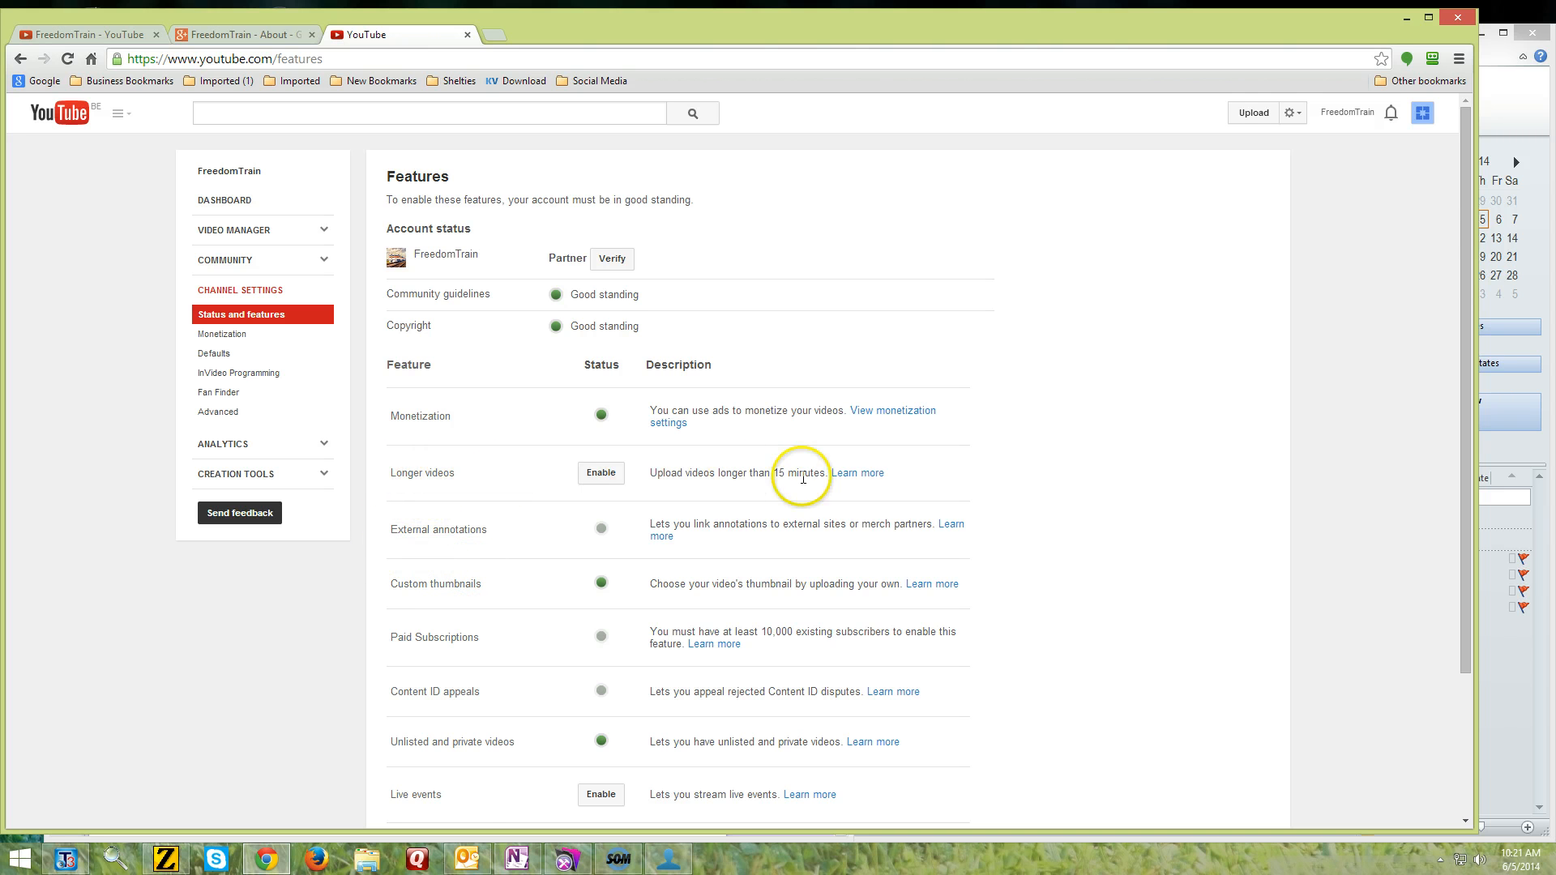
- Enable Longer videos by requesting a voice-call verification and submitting the phone number
{"action": "left_click", "coordinate": [602, 475]}
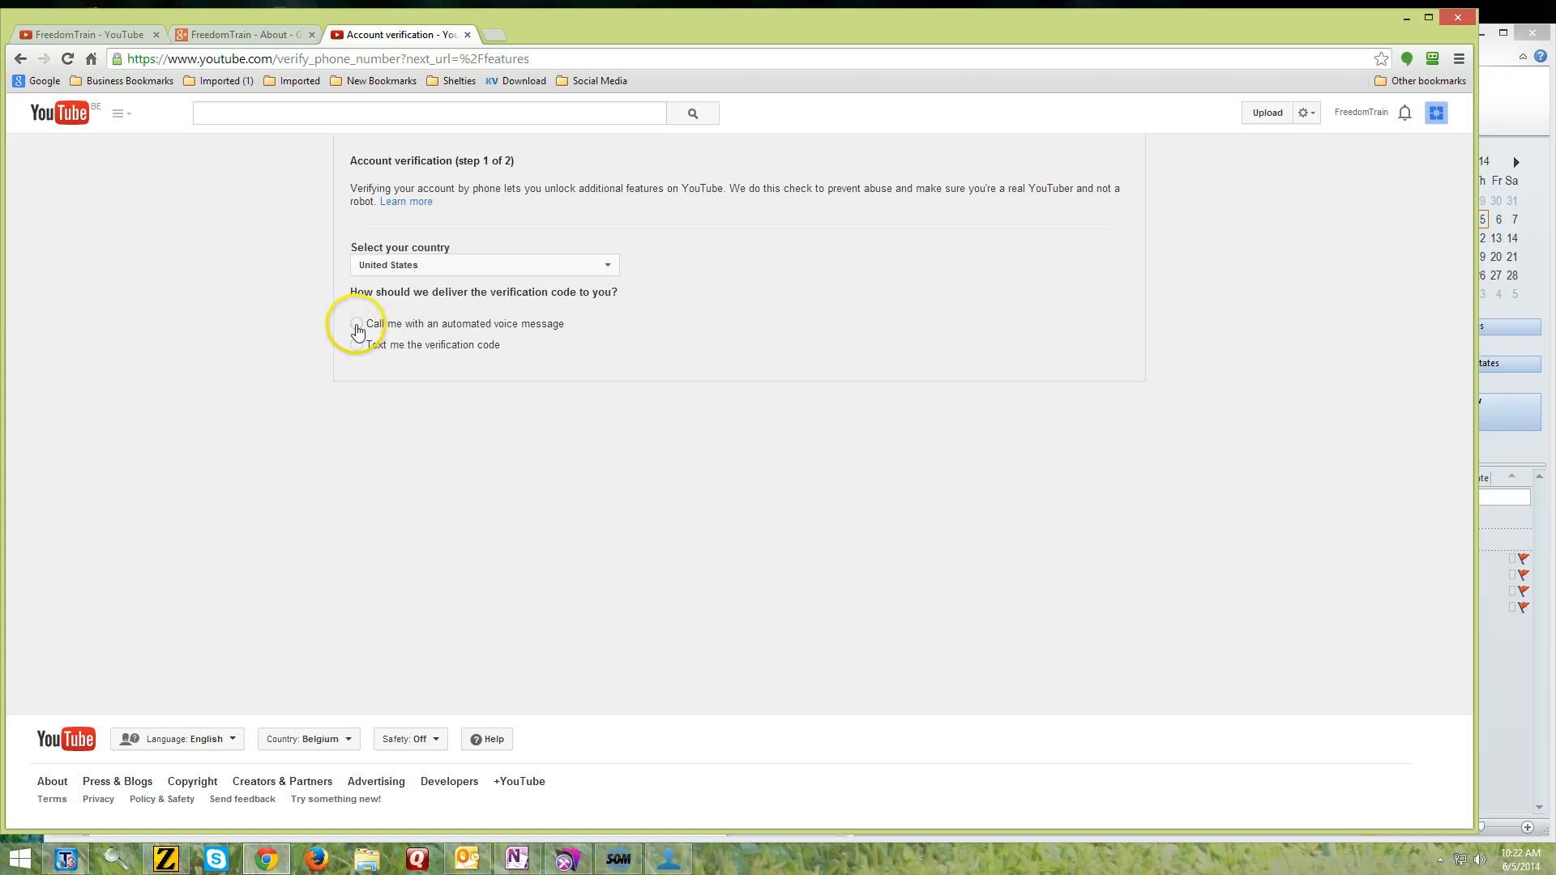
{"action": "left_click", "coordinate": [357, 325]}
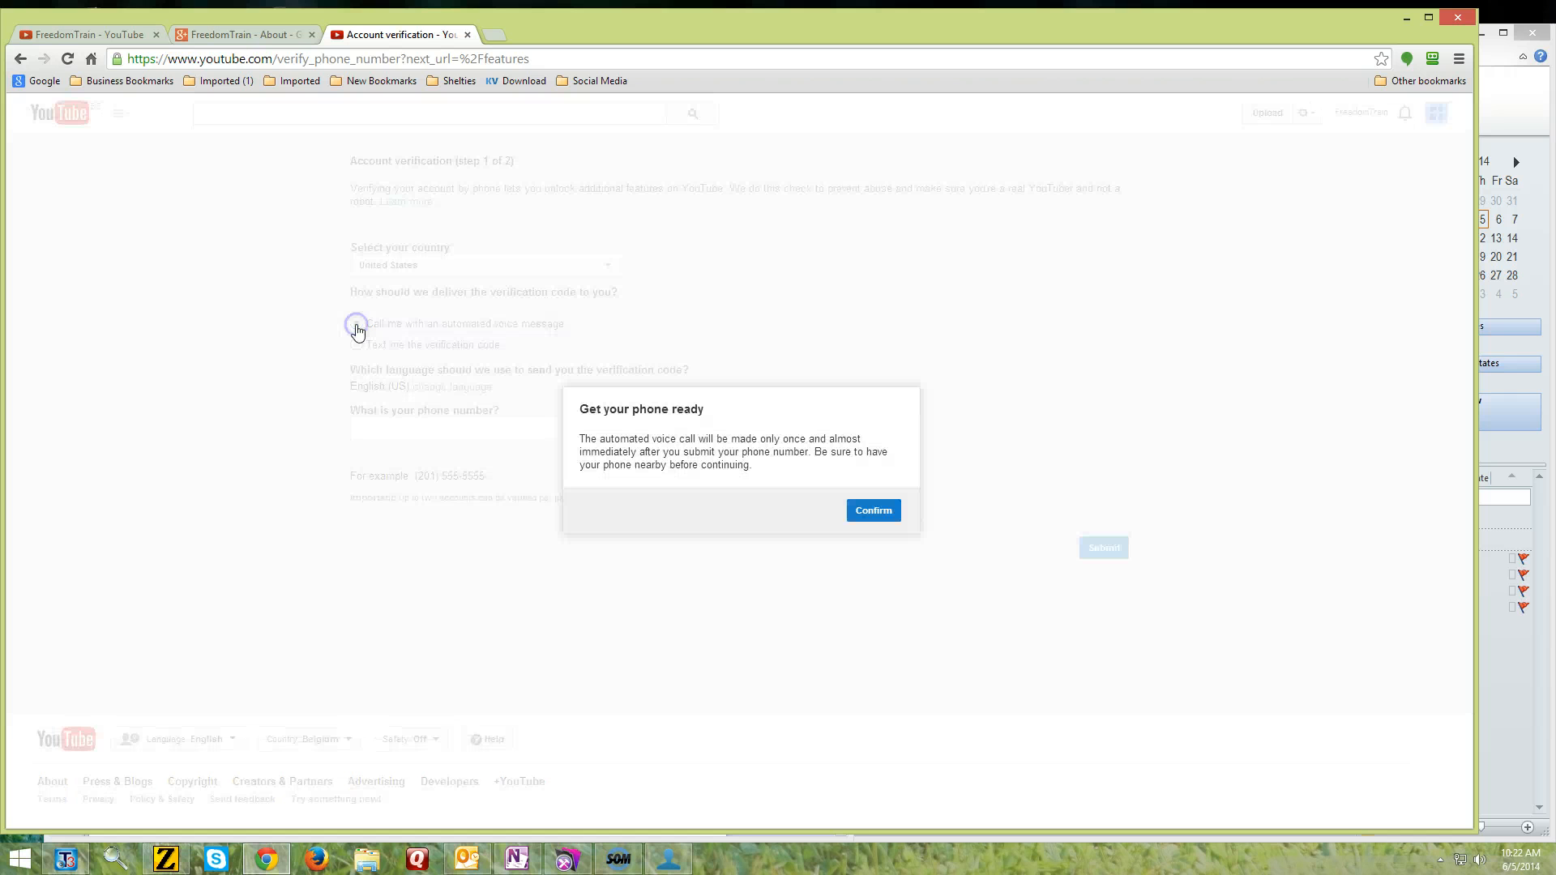
{"action": "left_click", "coordinate": [868, 512]}
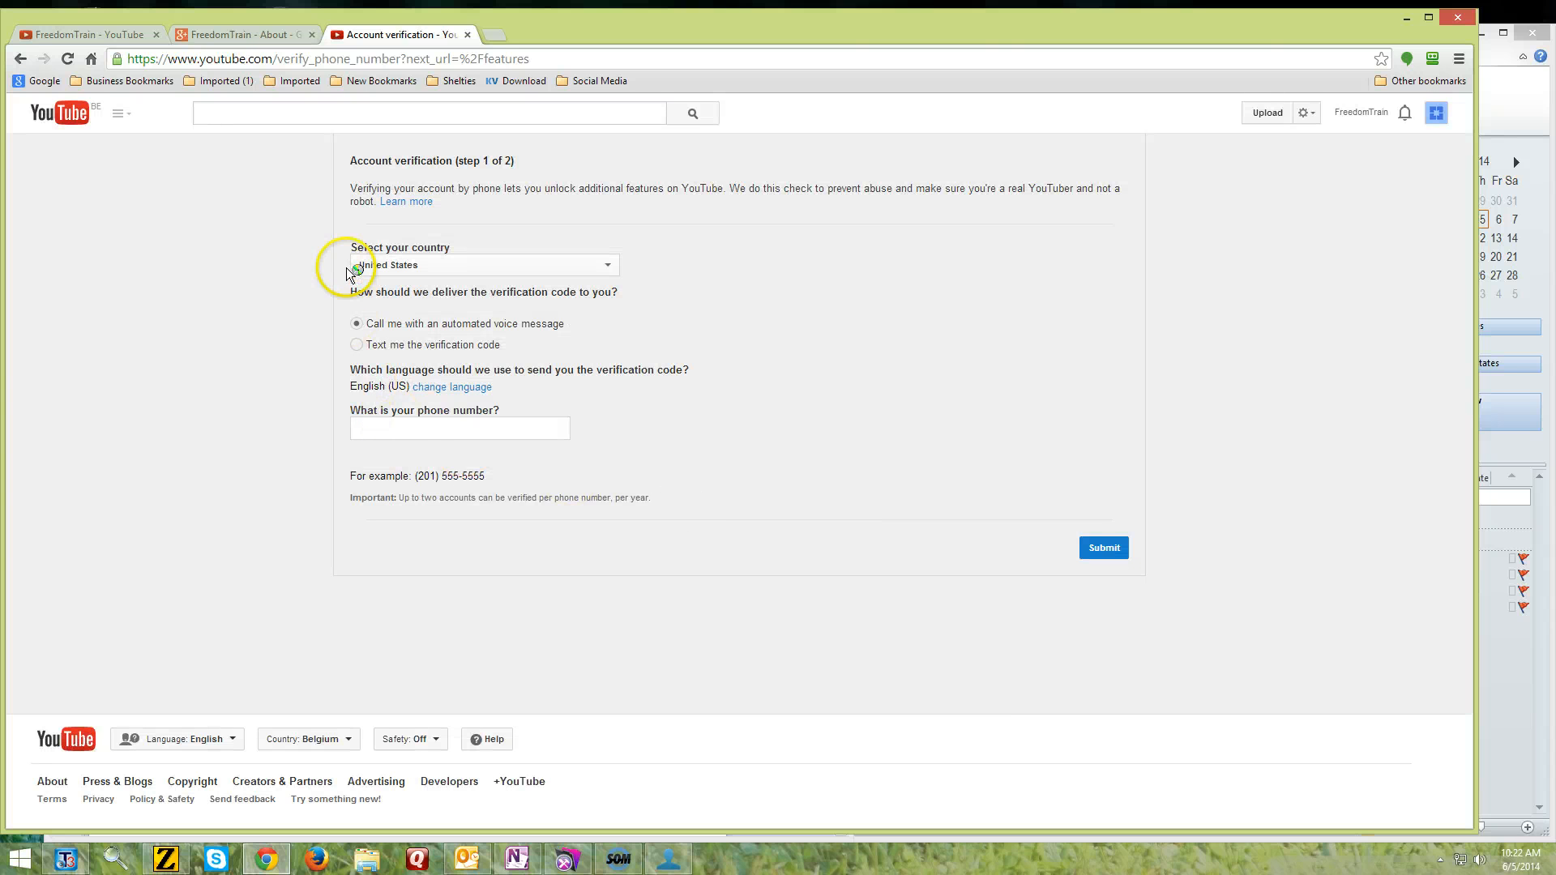
{"action": "left_click", "coordinate": [422, 428]}
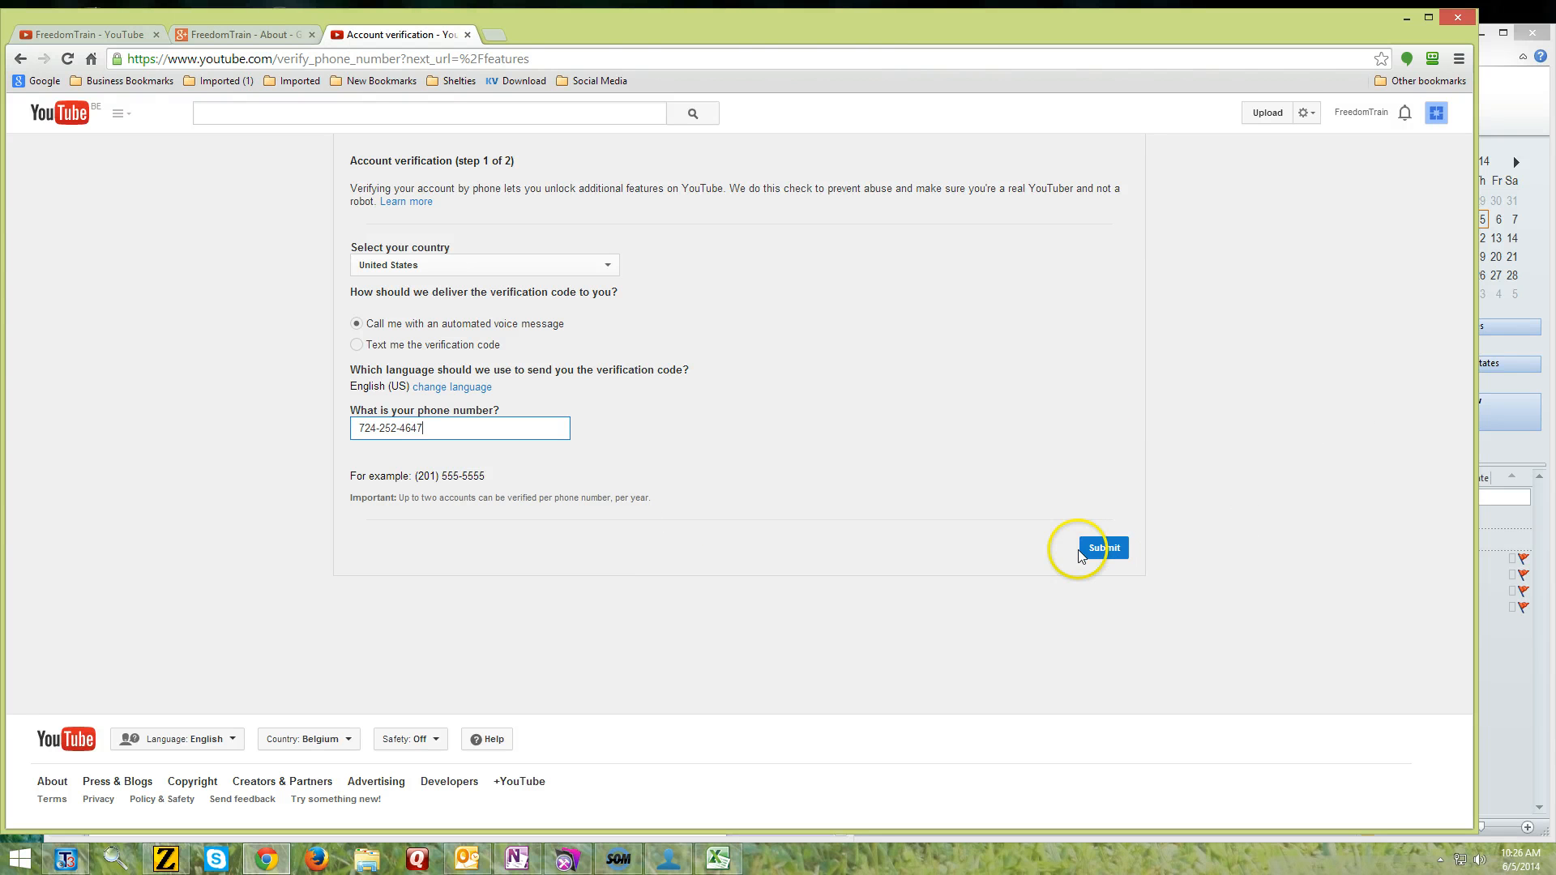
{"action": "left_click", "coordinate": [1102, 550]}
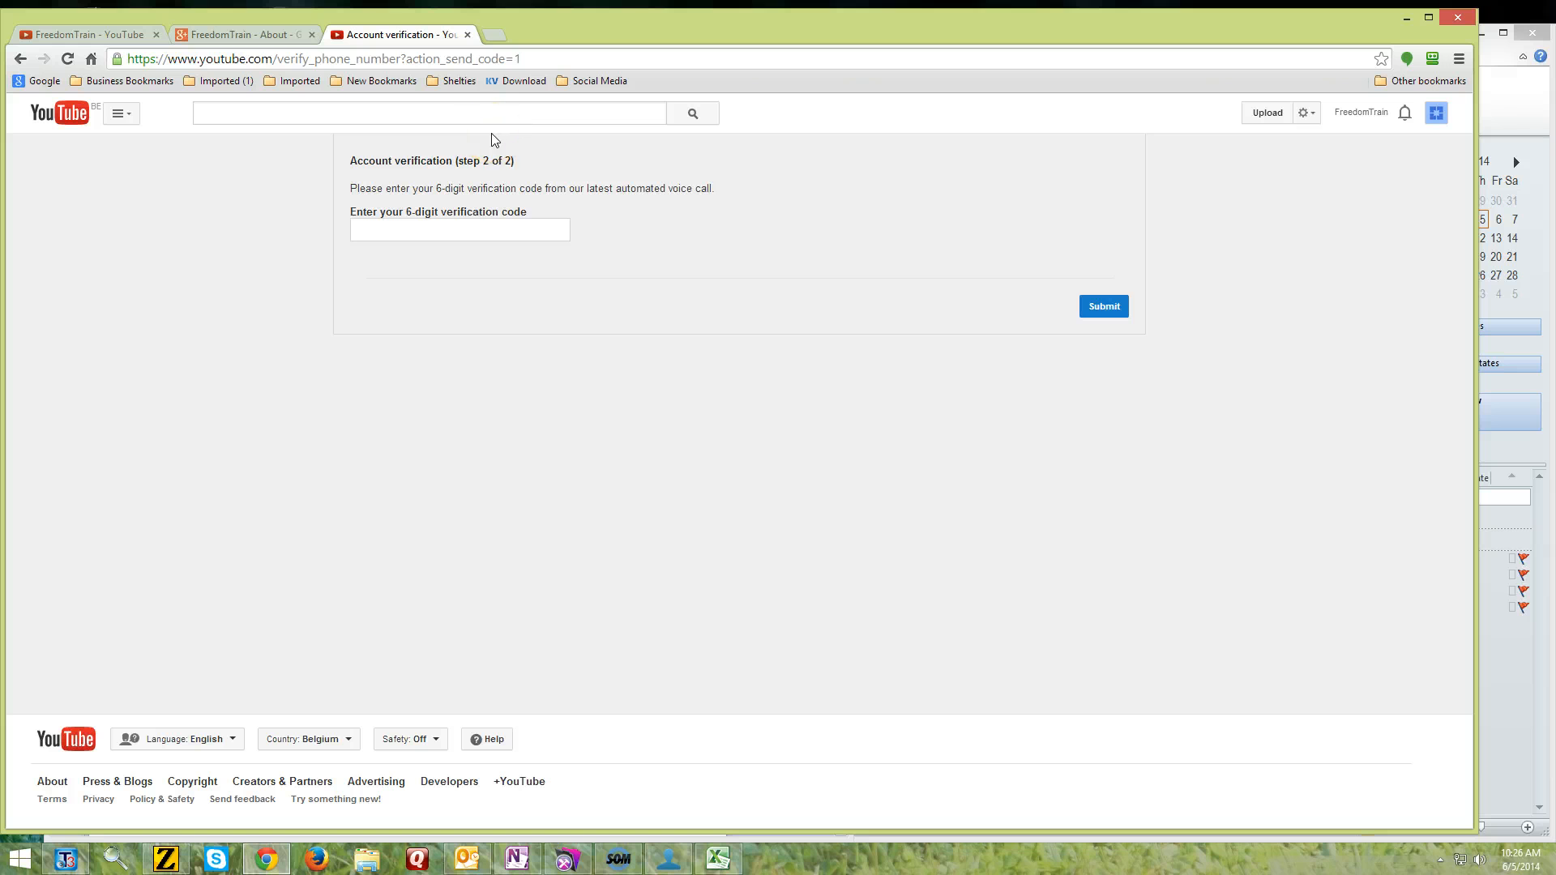
- Enter the 6-digit code from the voice call and submit it
{"action": "left_click", "coordinate": [466, 165]}
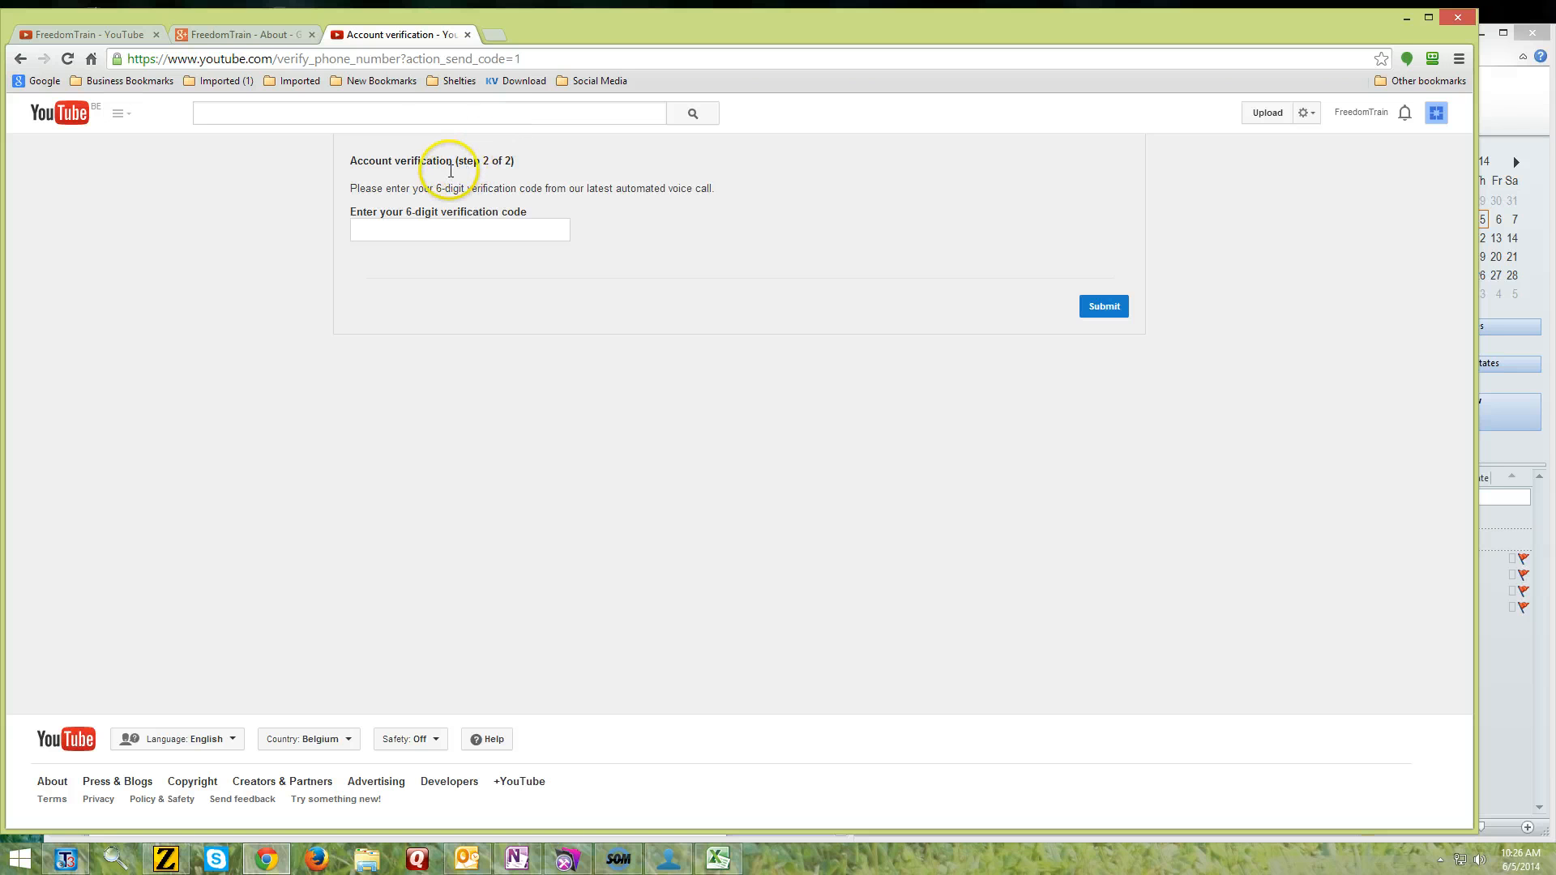
{"action": "left_click", "coordinate": [498, 231]}
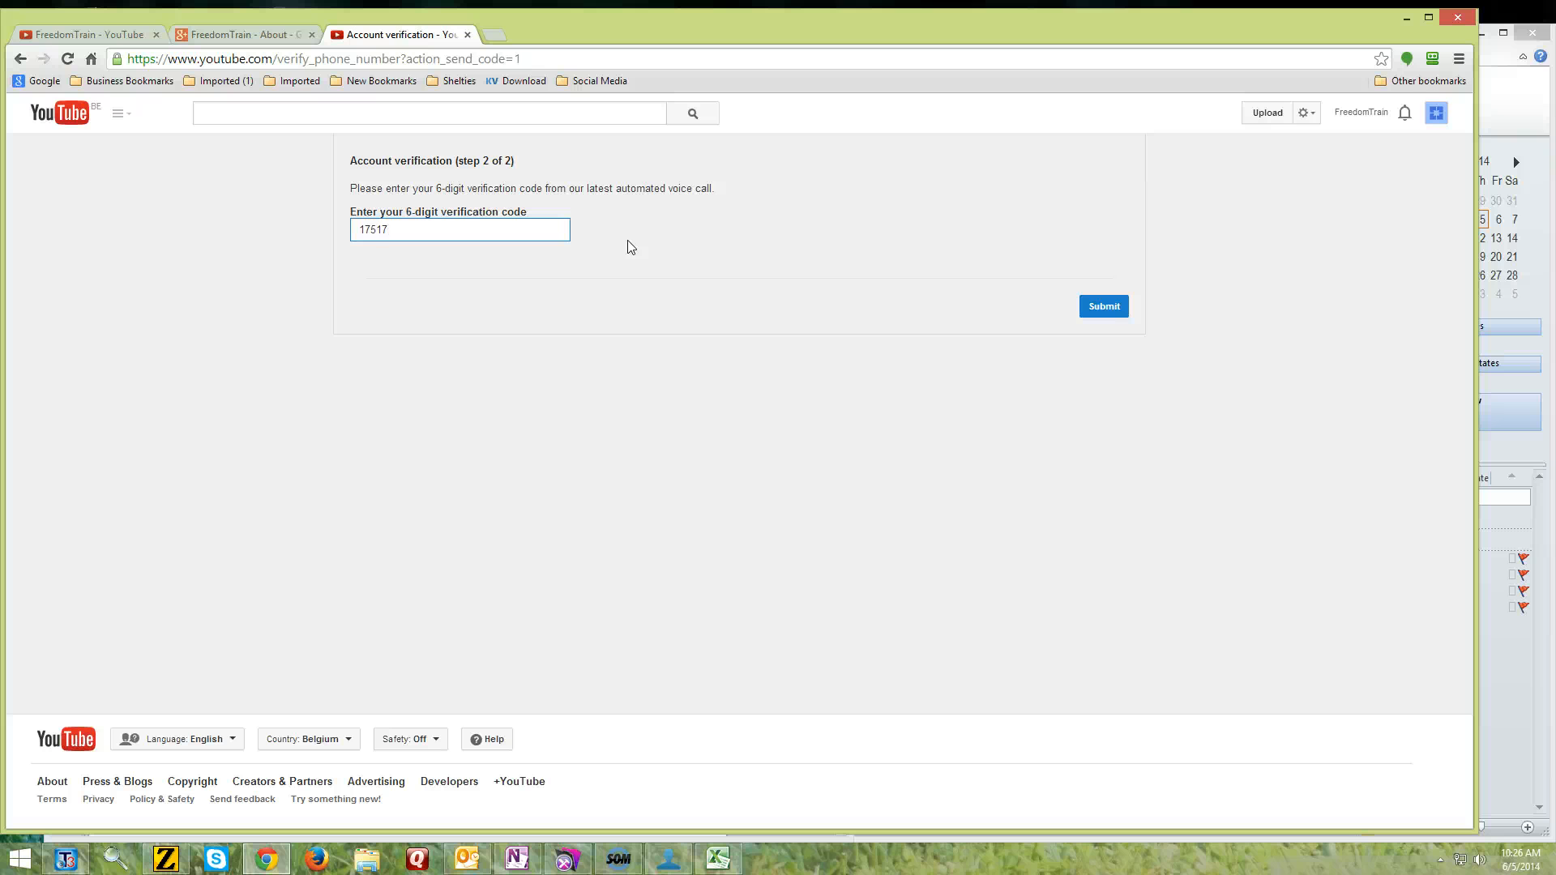
{"action": "type", "text": "6"}
{"action": "left_click", "coordinate": [1086, 311]}
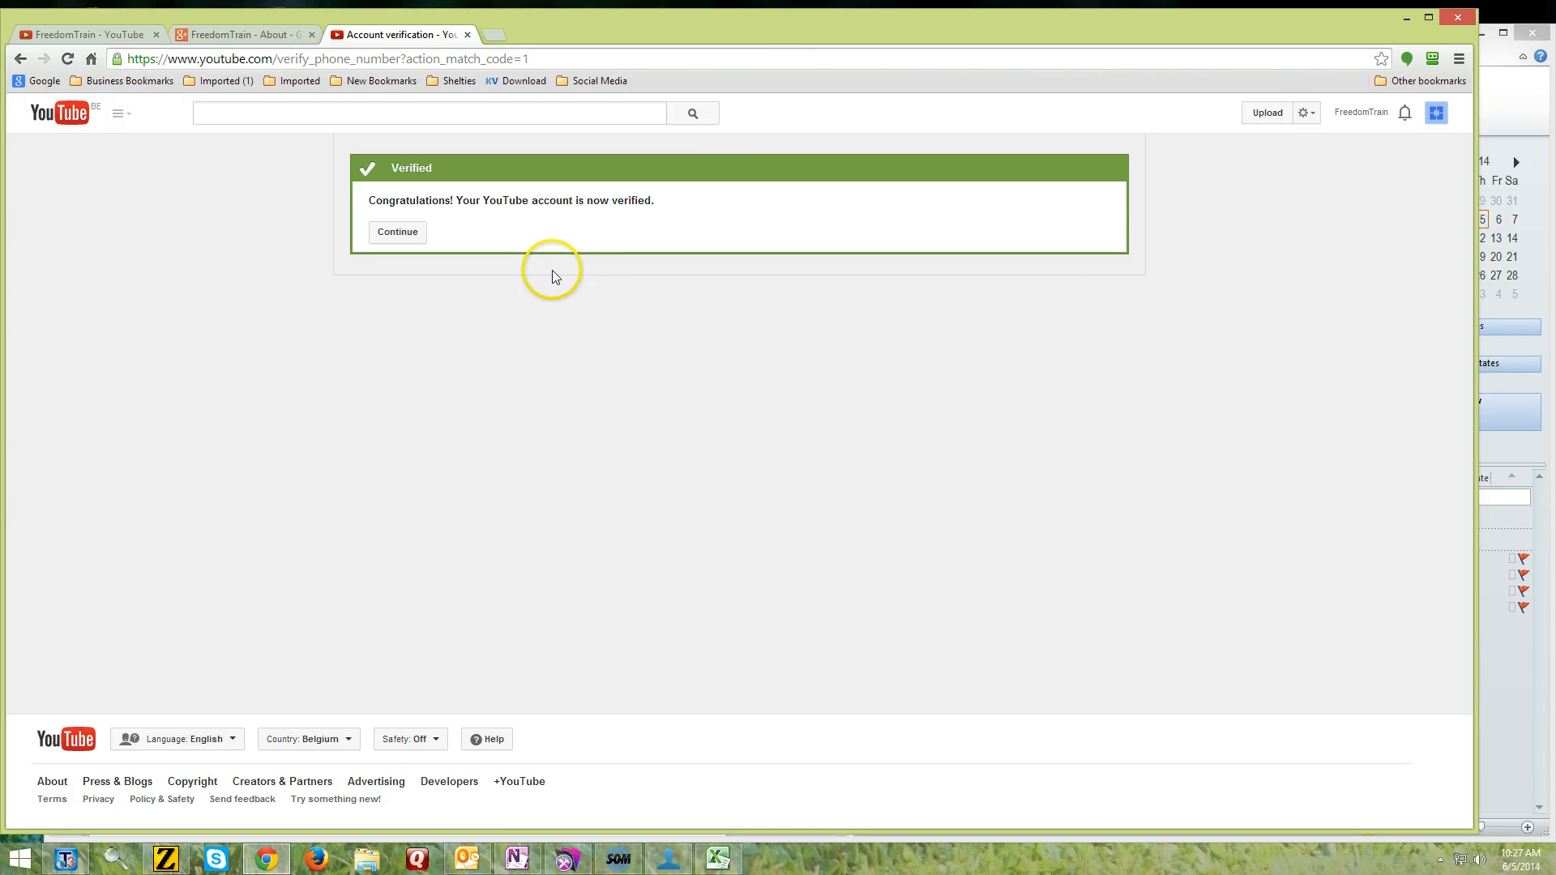
- Continue back to the features list and open Channel Settings > Defaults
{"action": "left_click", "coordinate": [384, 233]}
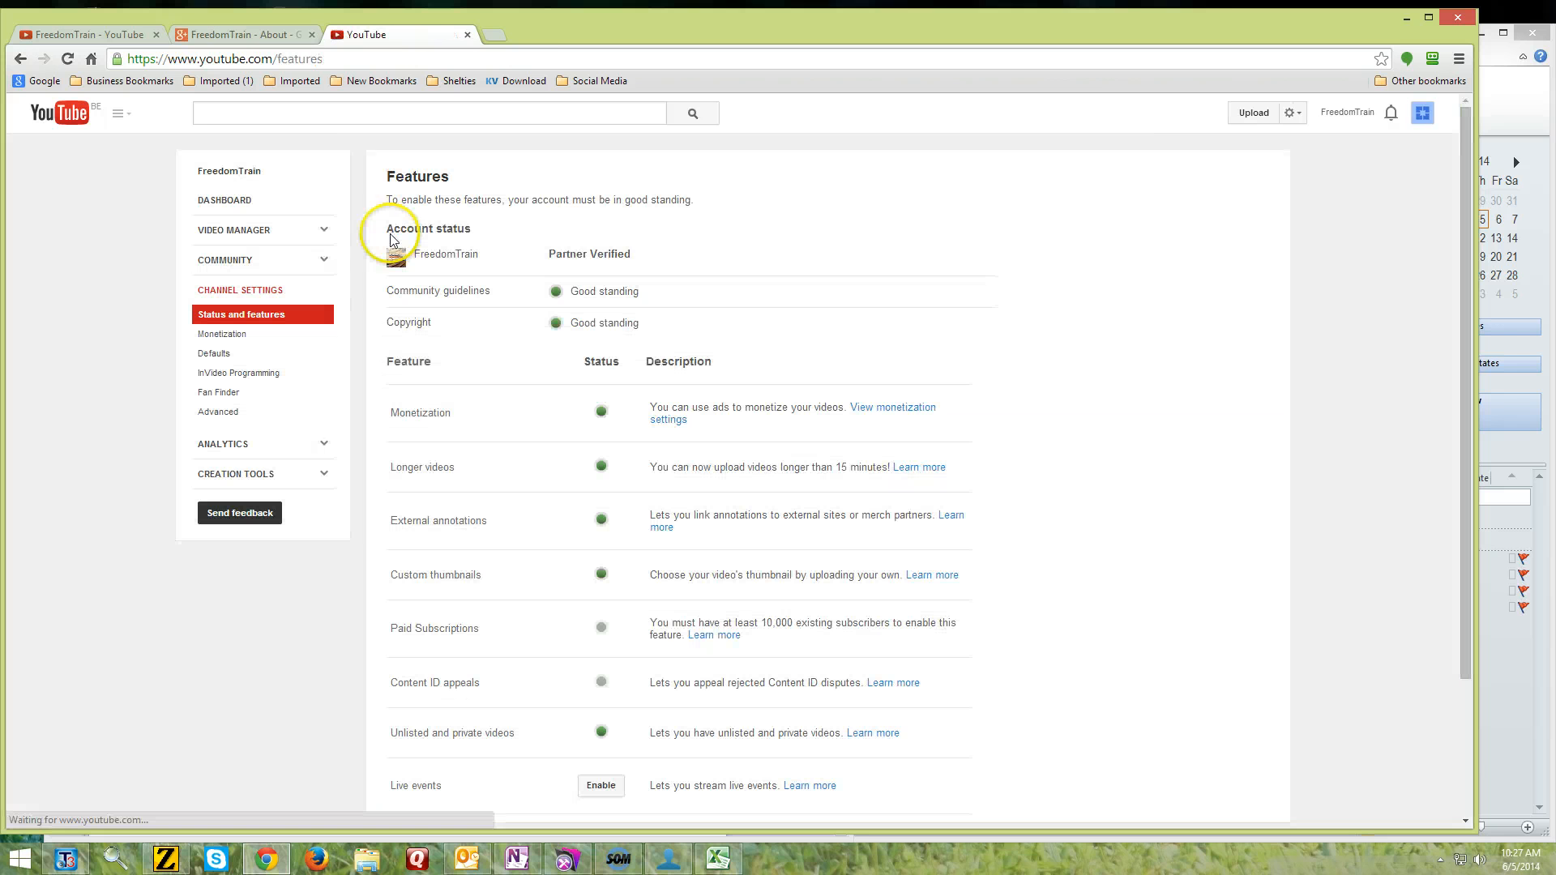
{"action": "key", "text": "alt"}
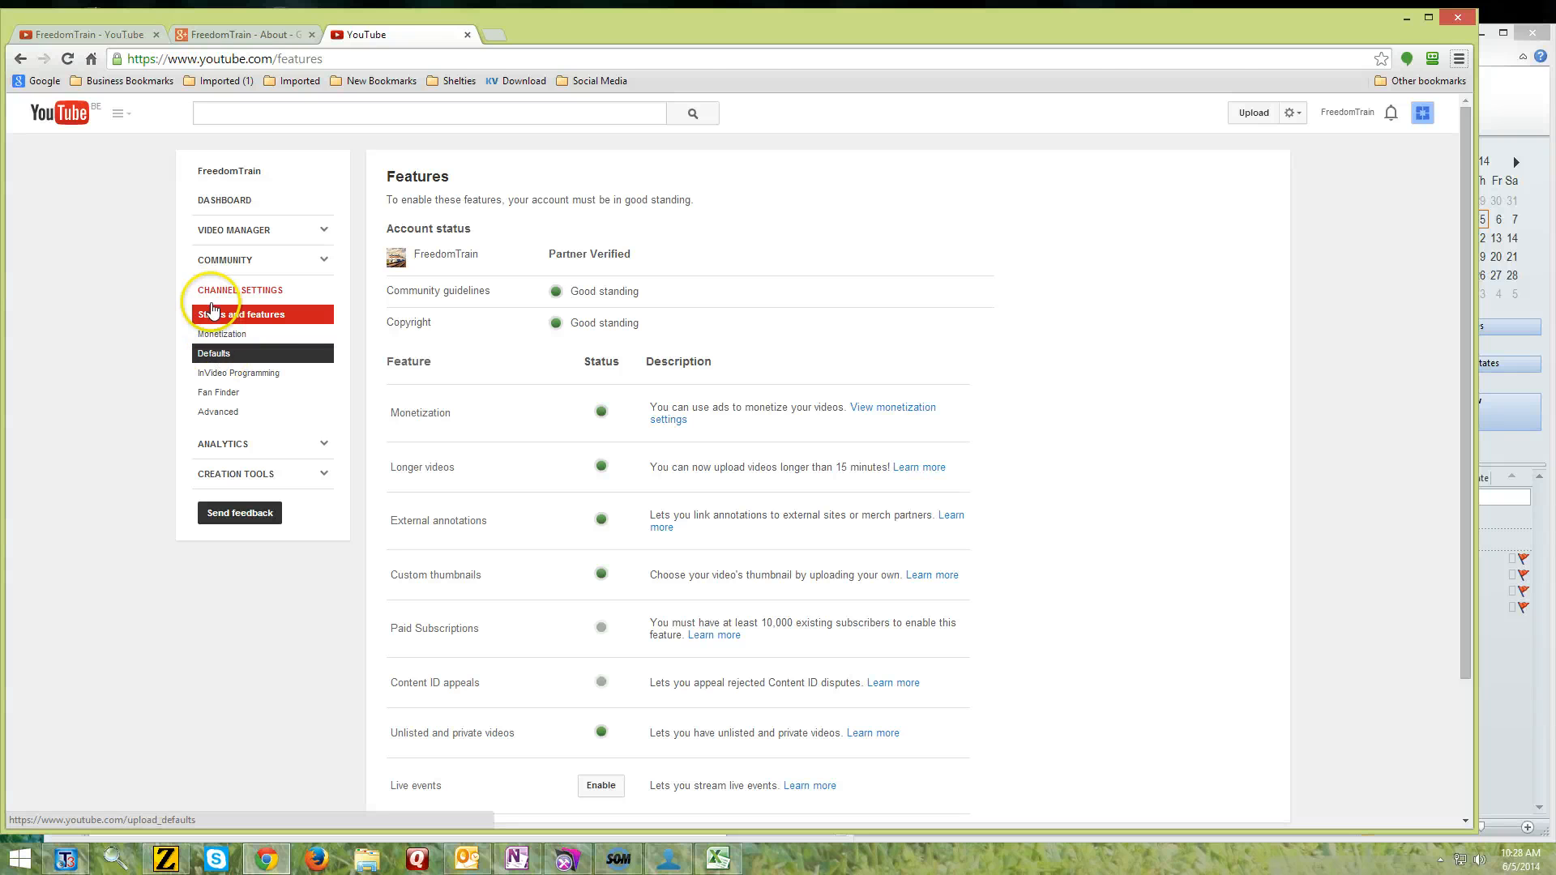
{"action": "left_click", "coordinate": [213, 356]}
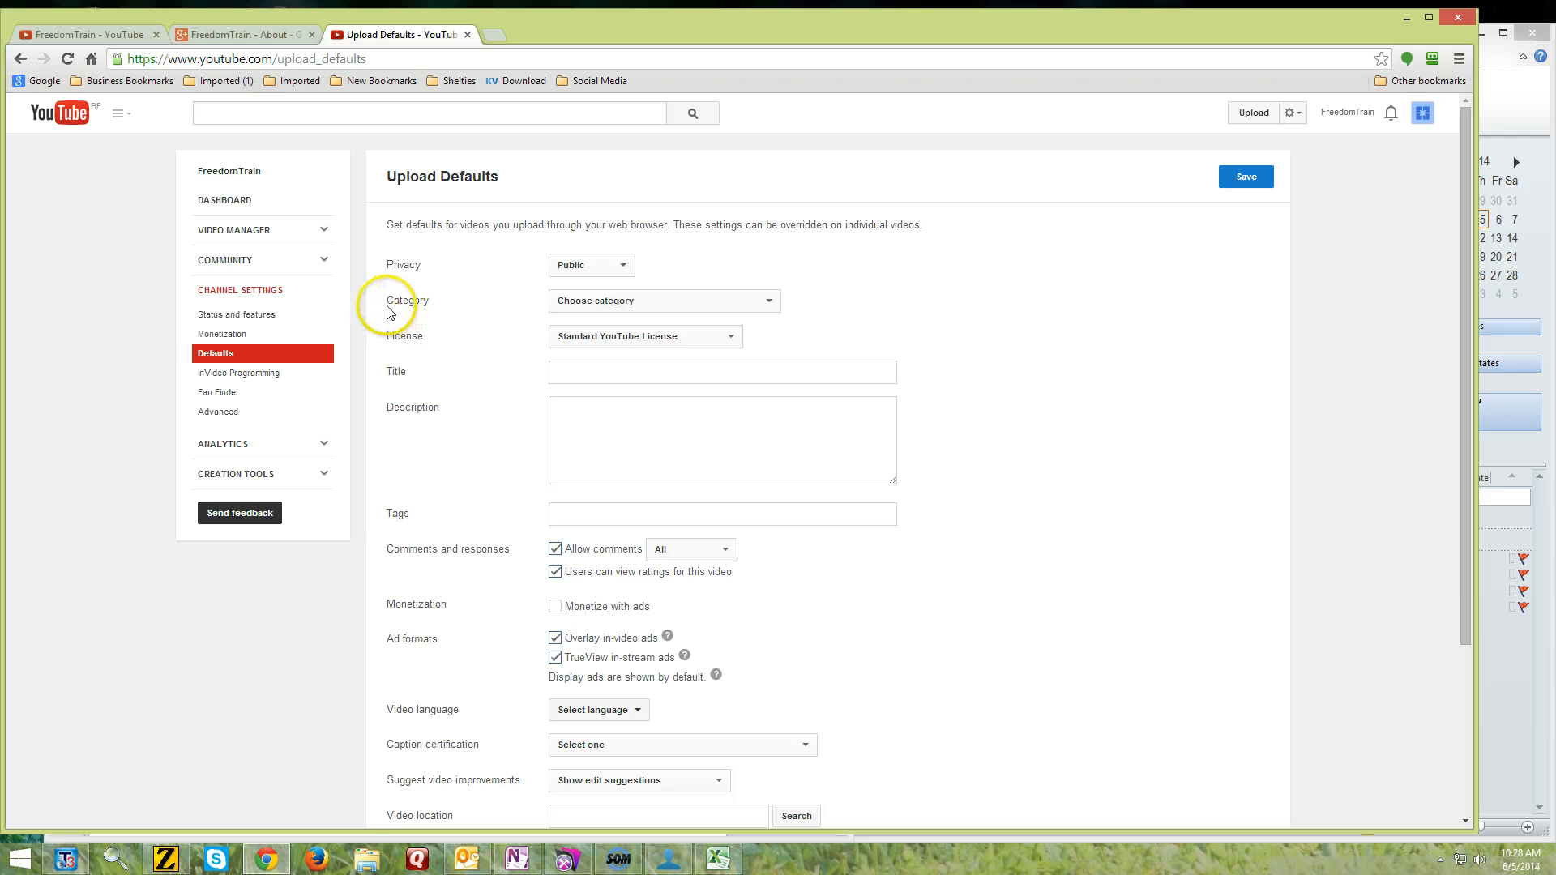
- Choose People & Blogs as the default upload category
{"action": "left_click", "coordinate": [771, 302]}
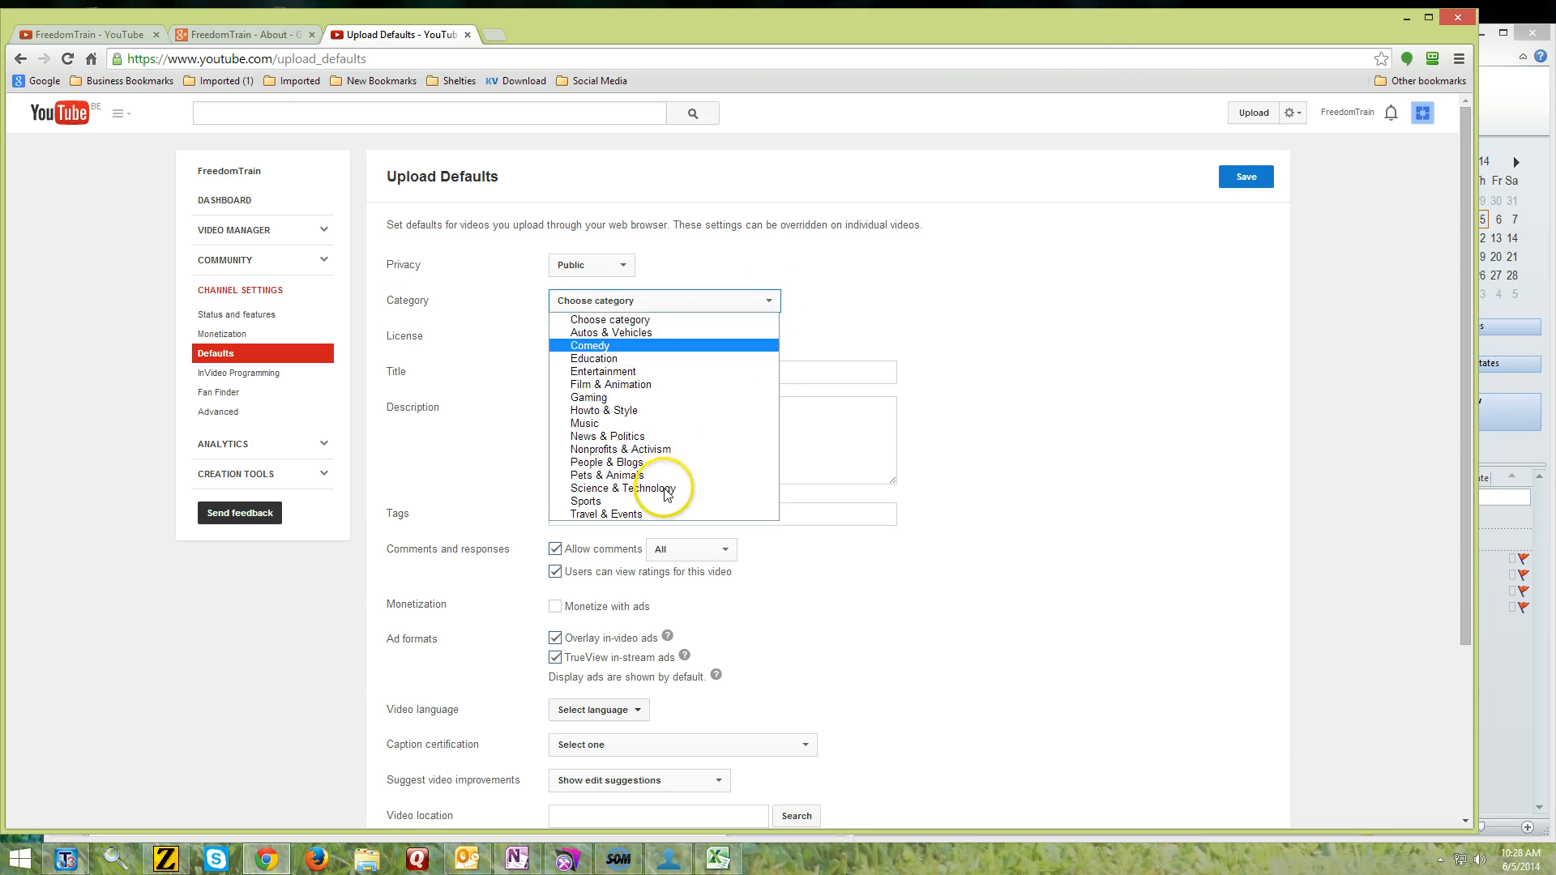
{"action": "left_click", "coordinate": [632, 462]}
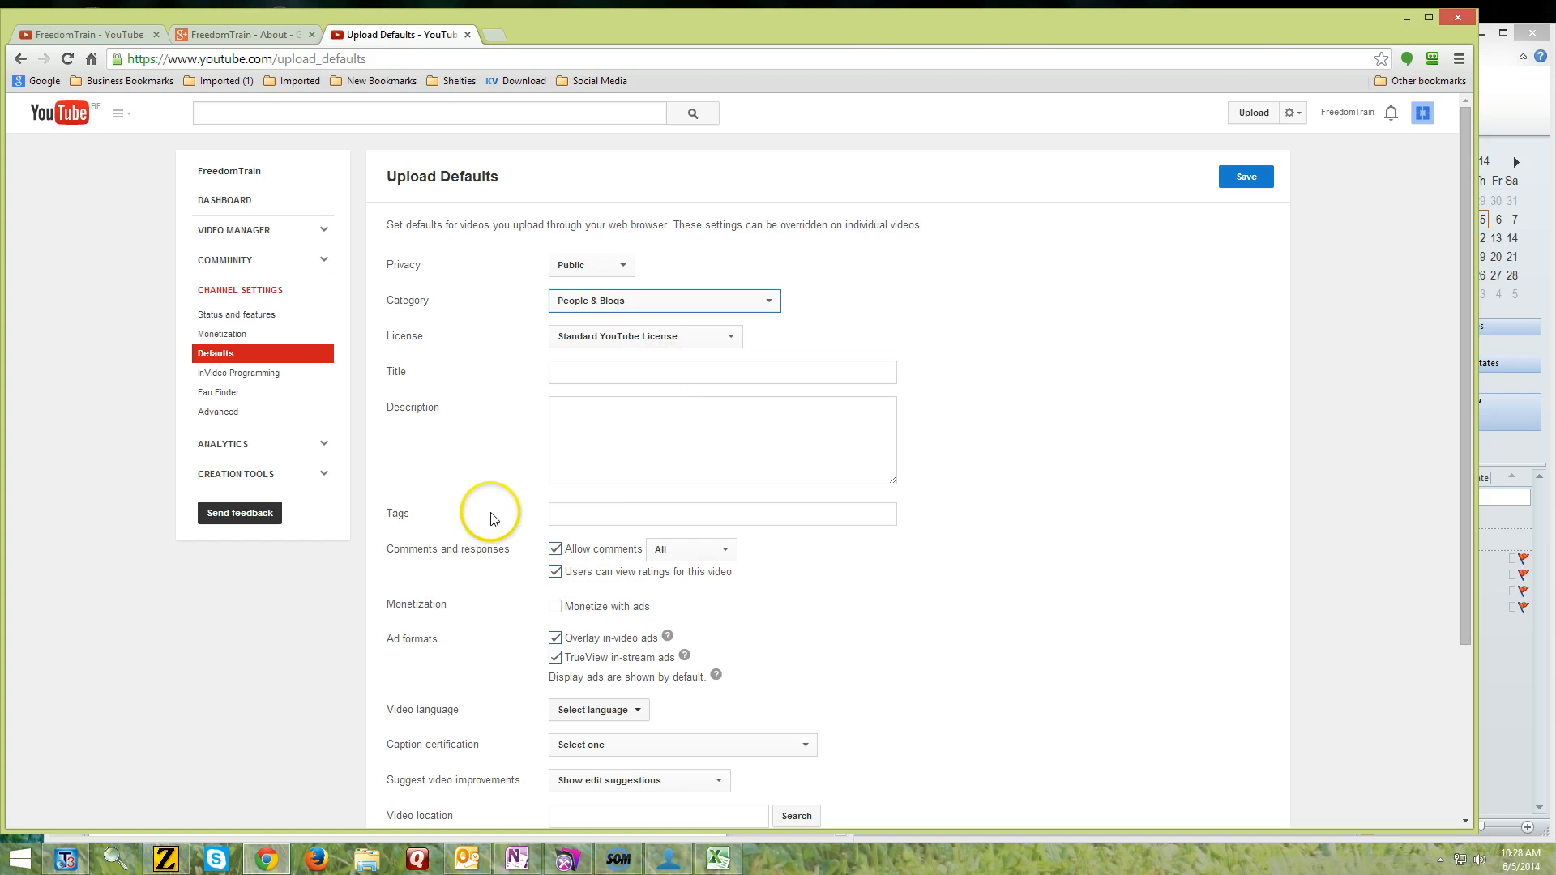
{"action": "left_click", "coordinate": [610, 517]}
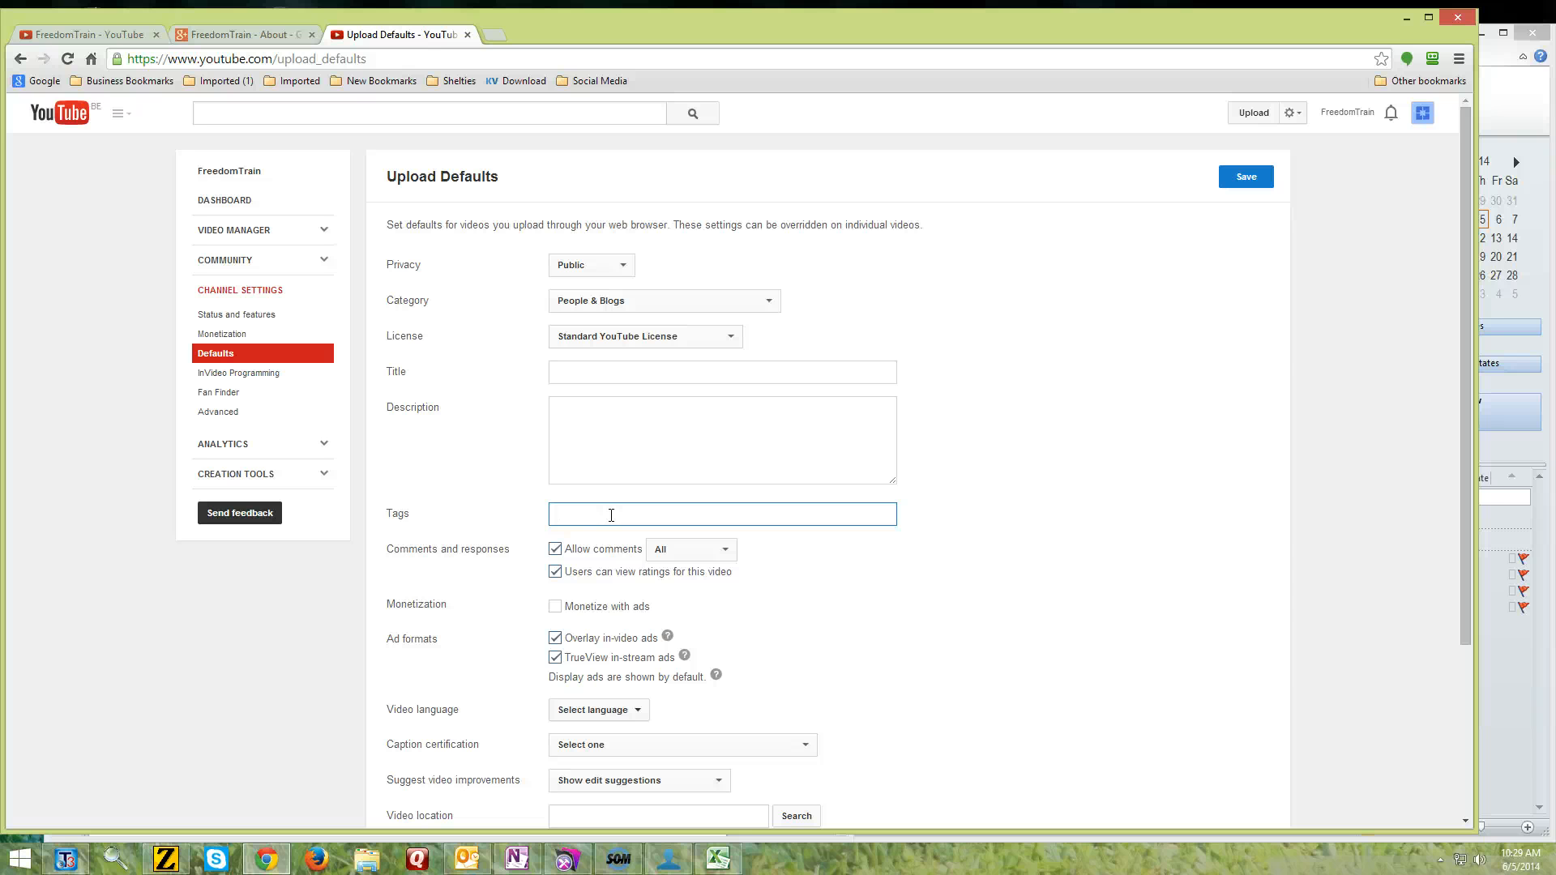
- Enter tags such as 'how to make money online', 'how to make money from home', 'make money online'
{"action": "type", "text": "ow"}
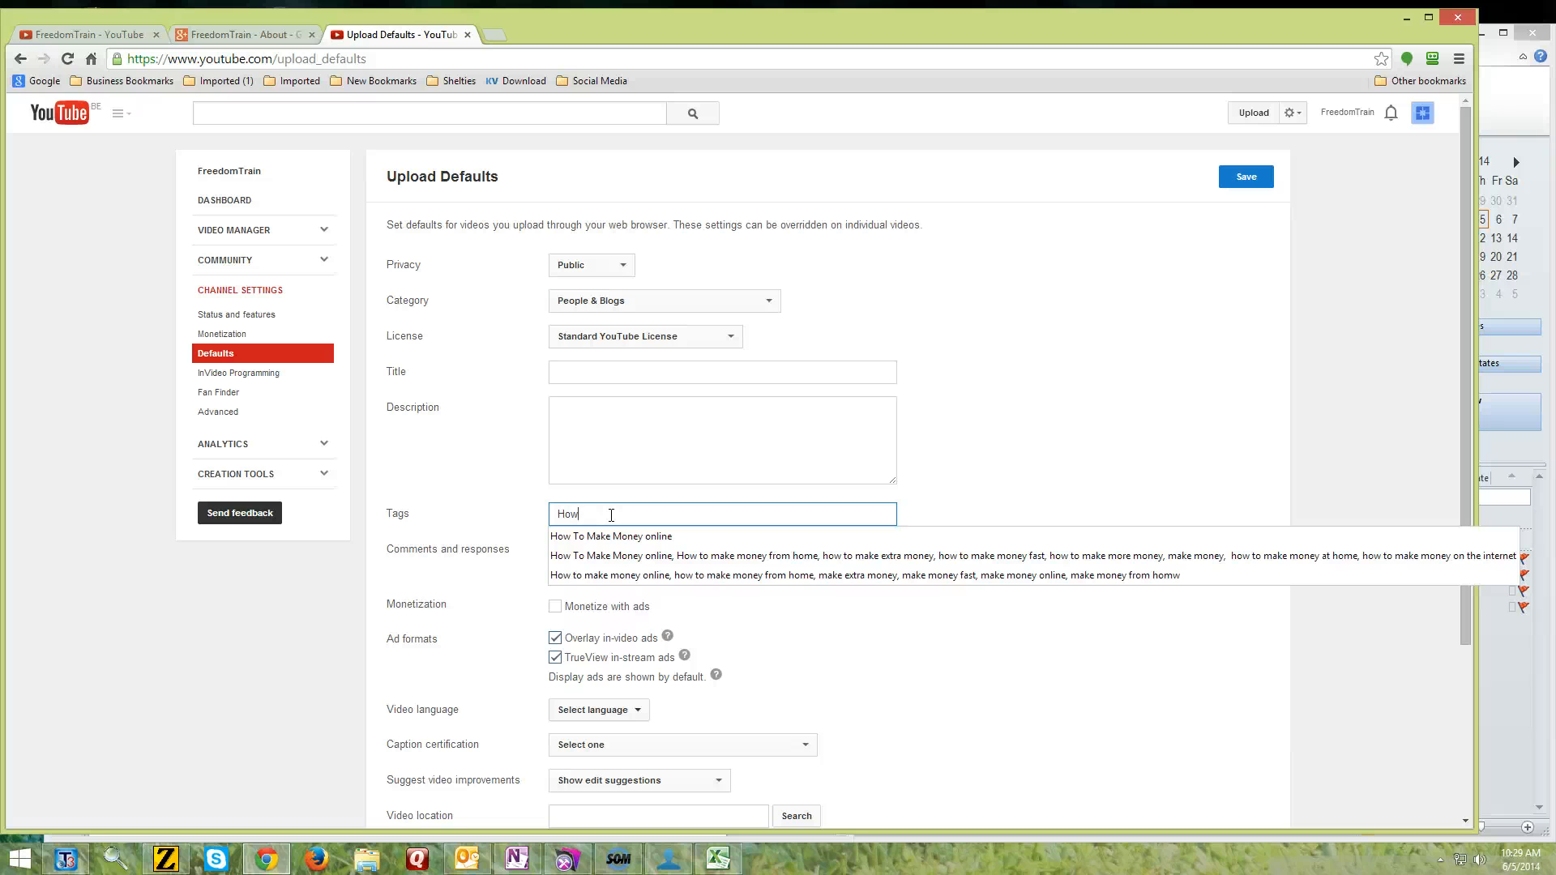
{"action": "type", "text": " to make money online,"}
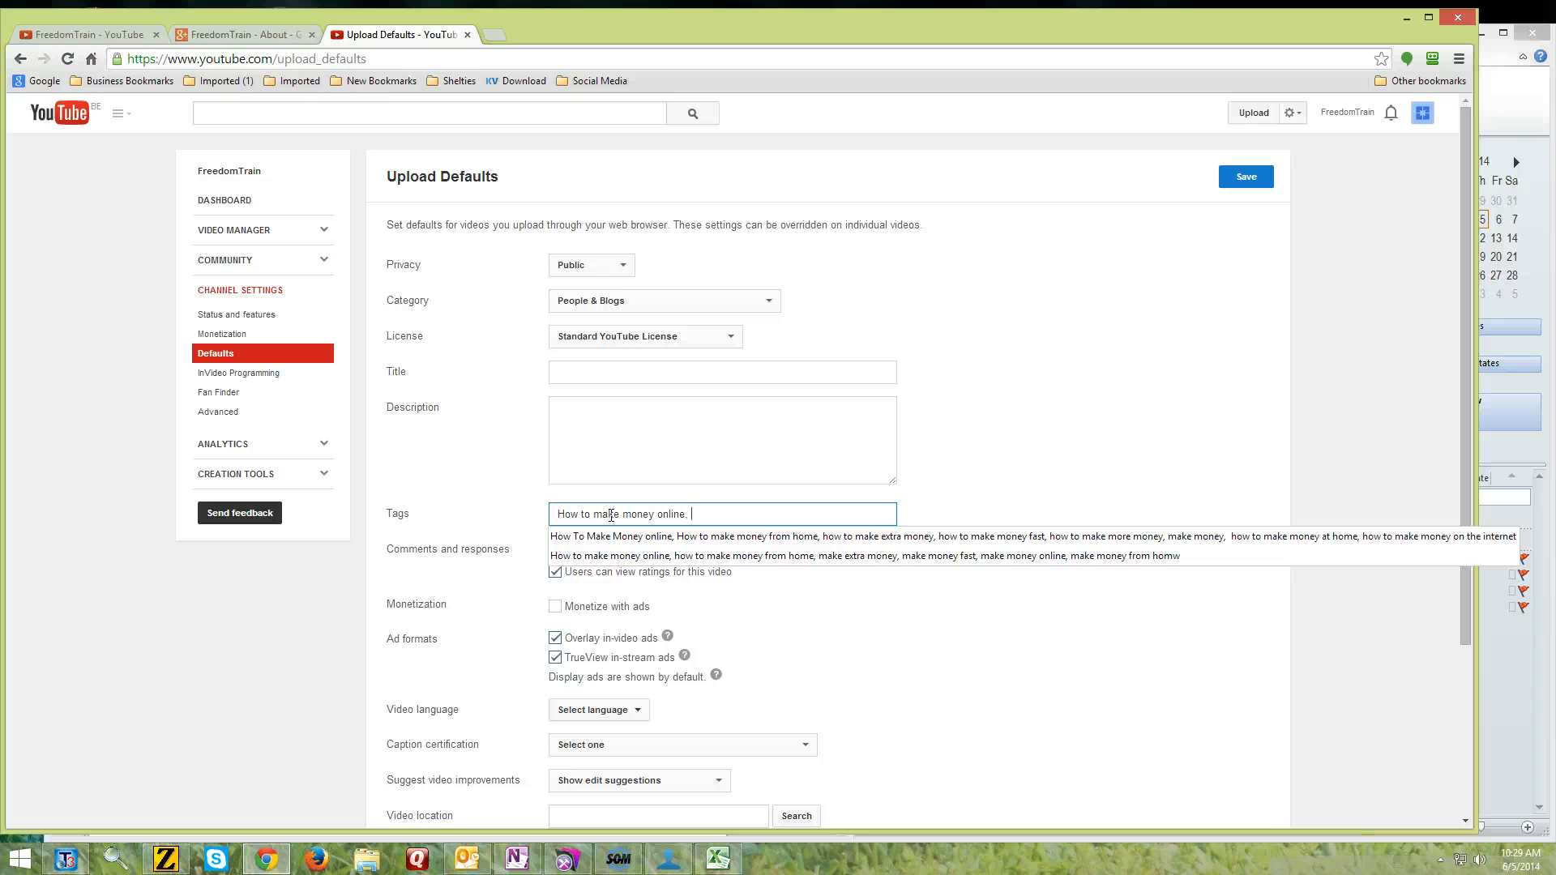
{"action": "type", "text": " how to make money from home, make "}
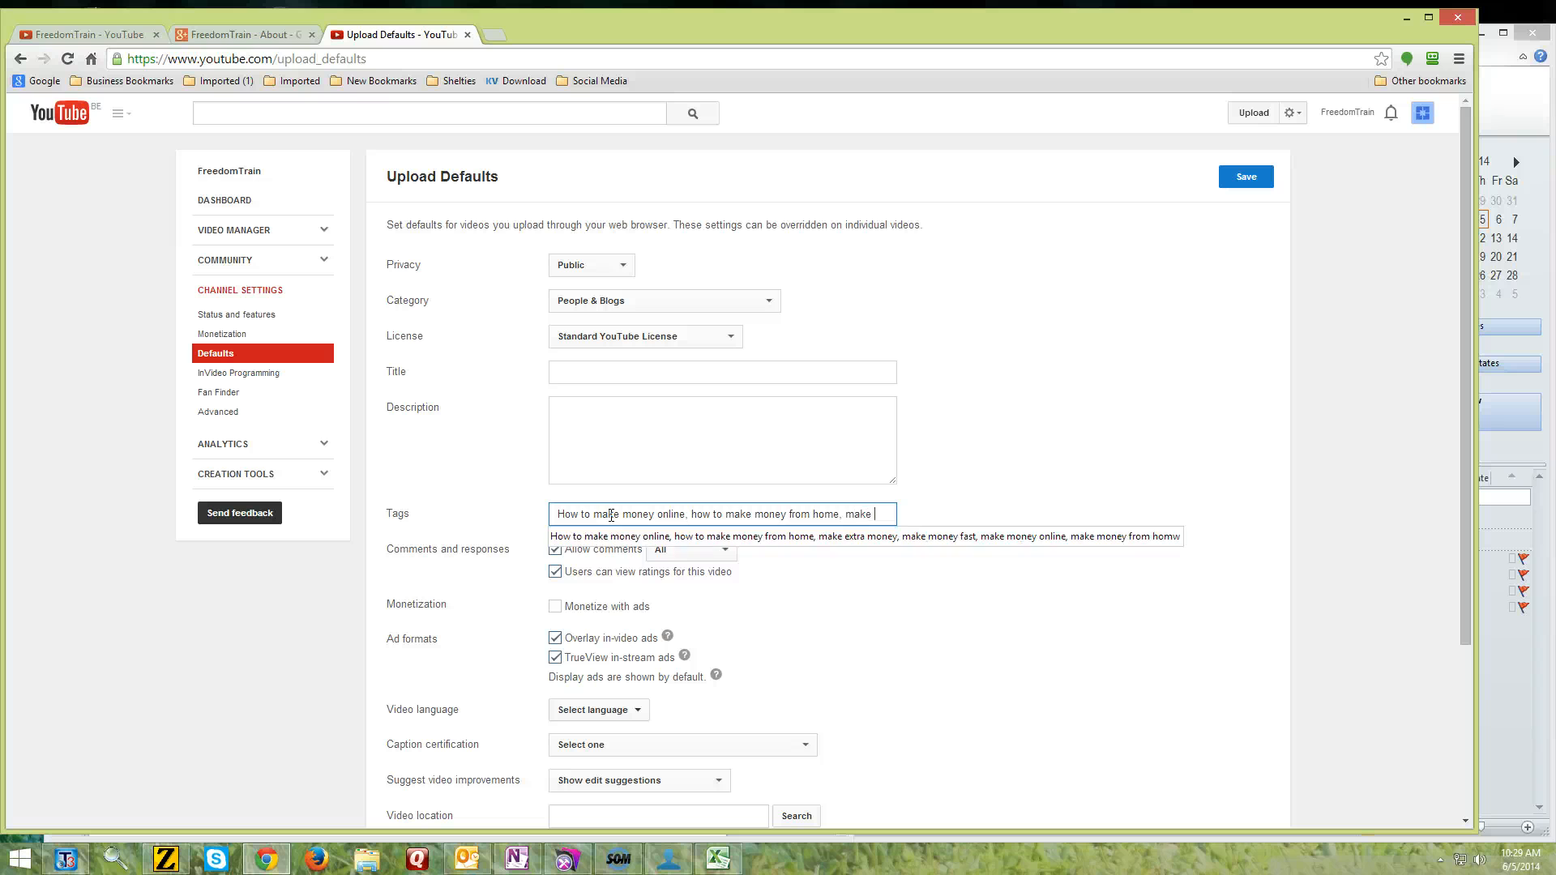
{"action": "type", "text": "money online"}
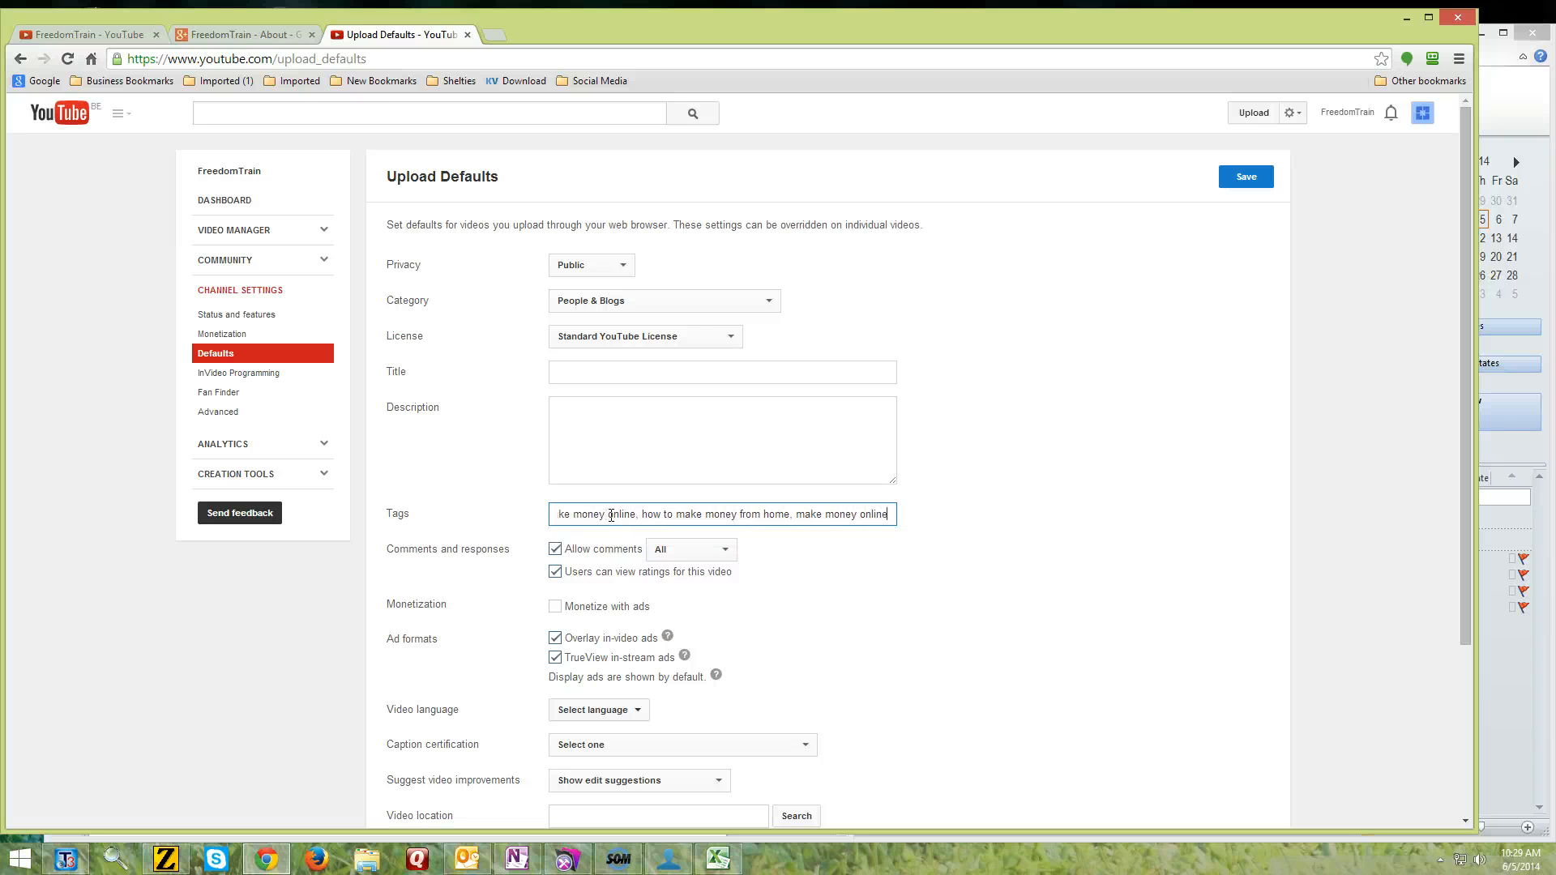
{"action": "type", "text": ", make mo"}
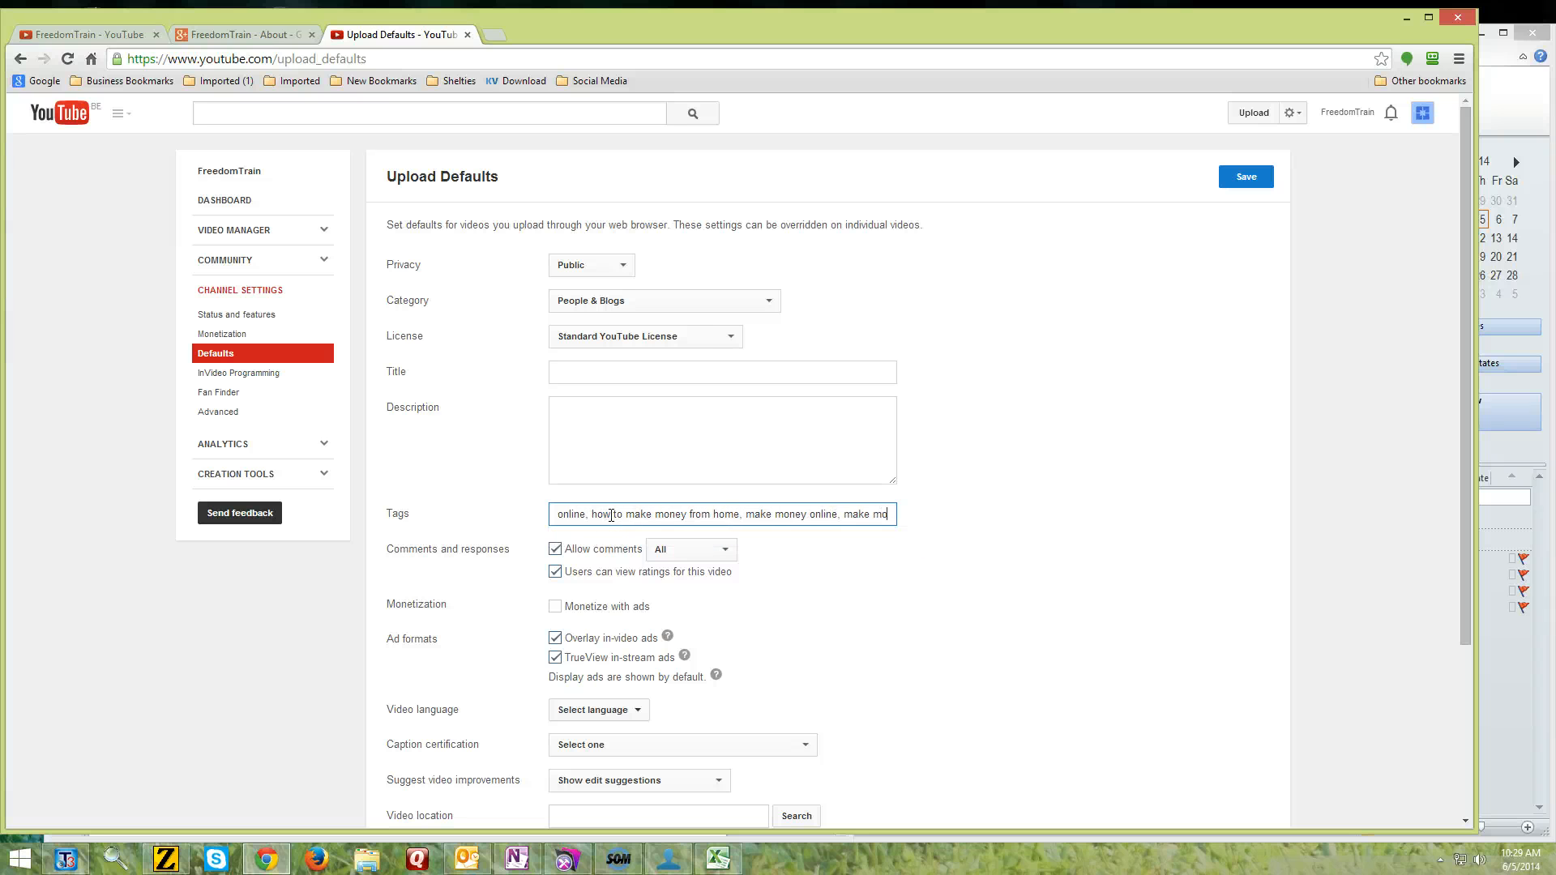
{"action": "type", "text": "nay from h"}
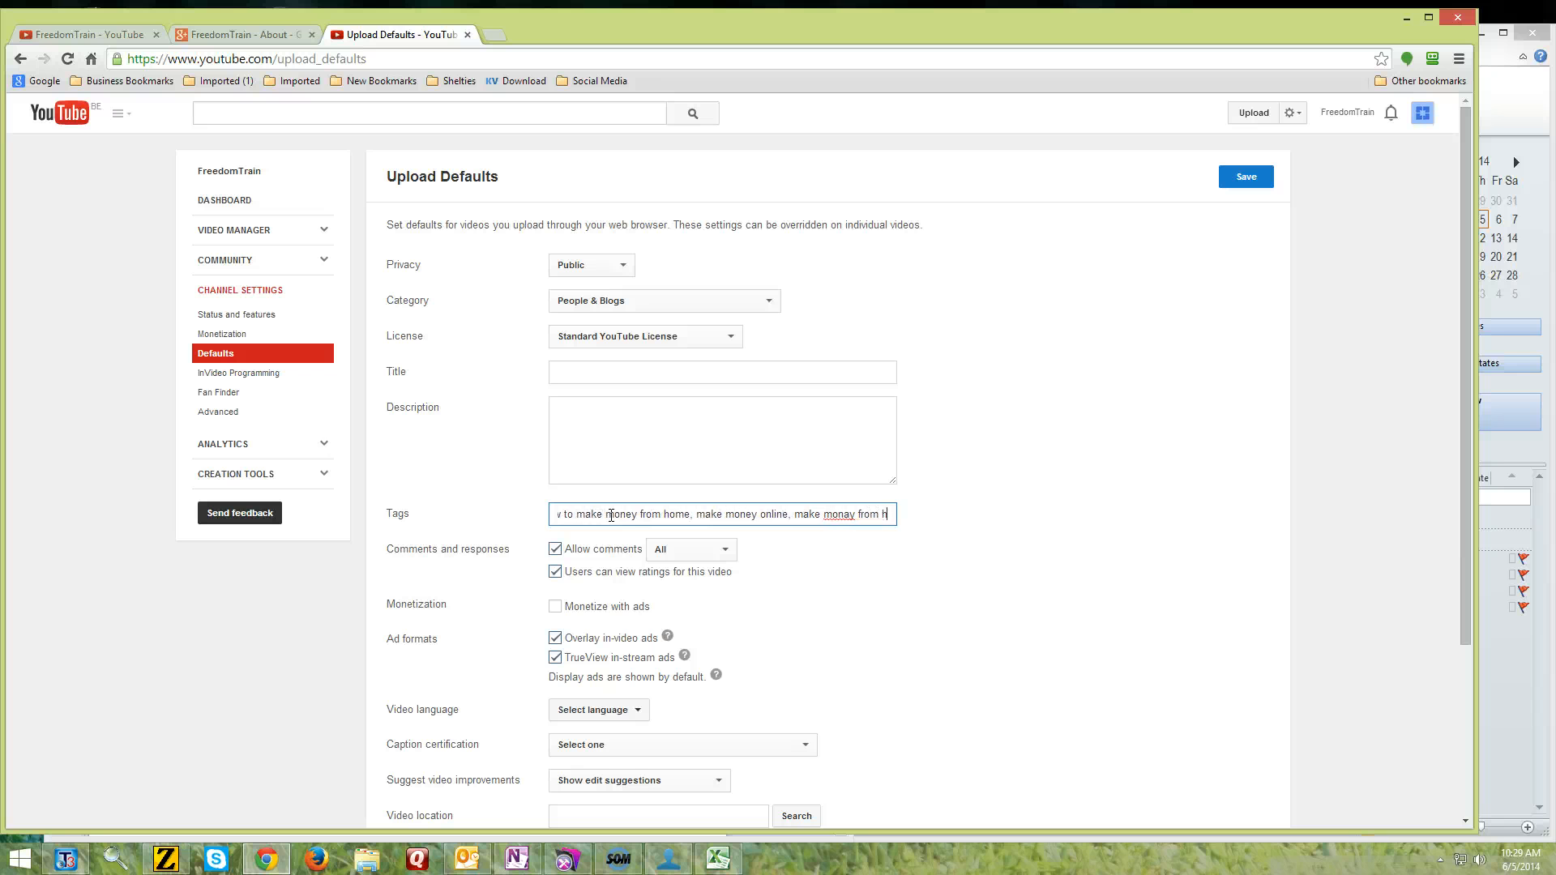
{"action": "type", "text": "ome, ho"}
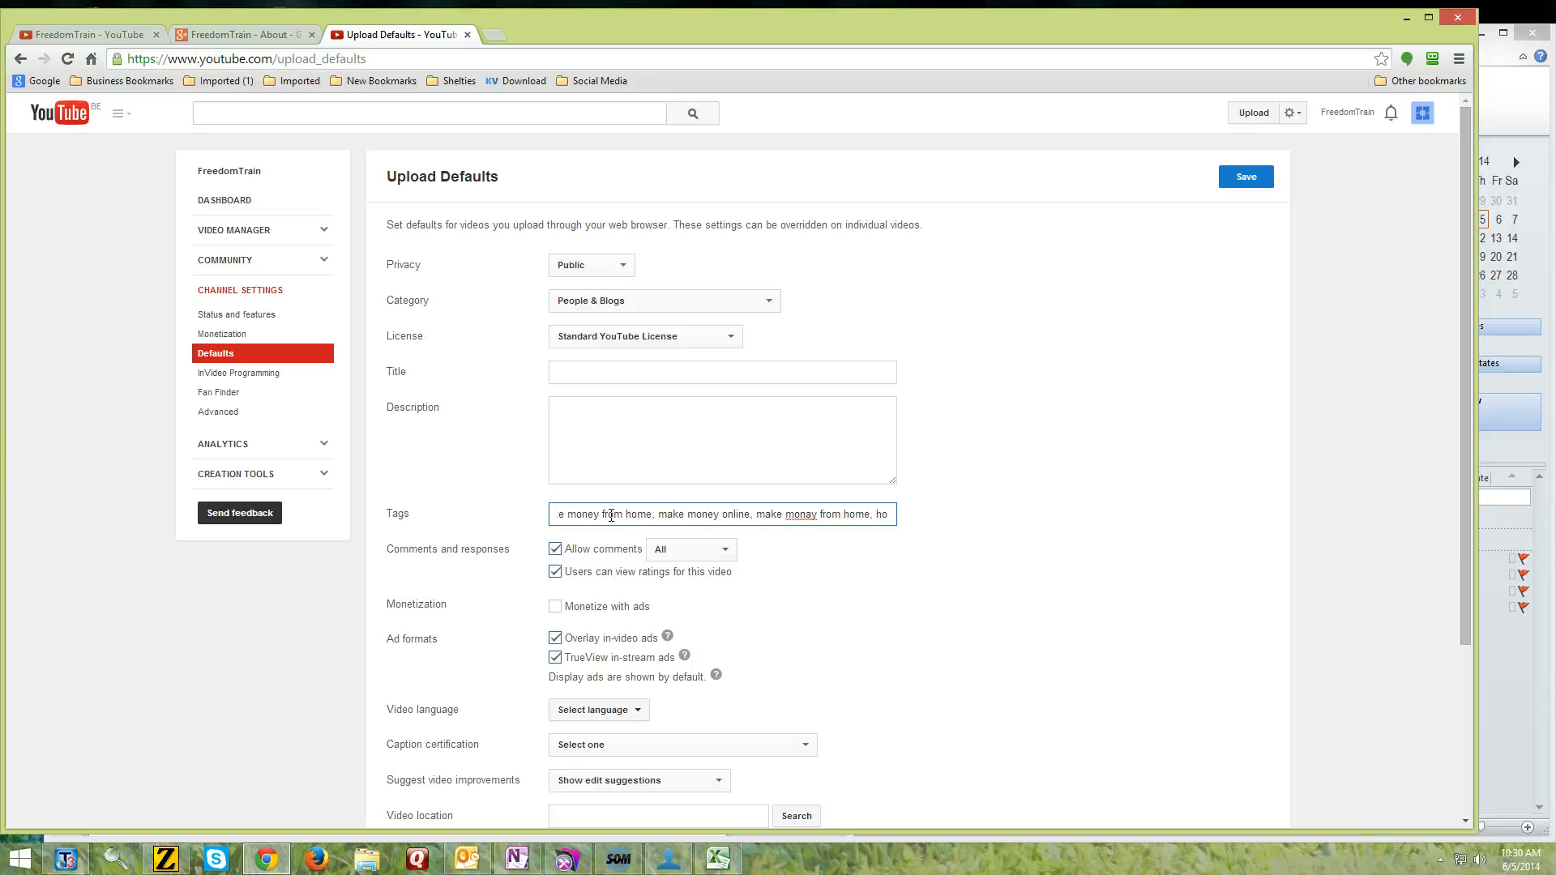
{"action": "type", "text": "w to make "}
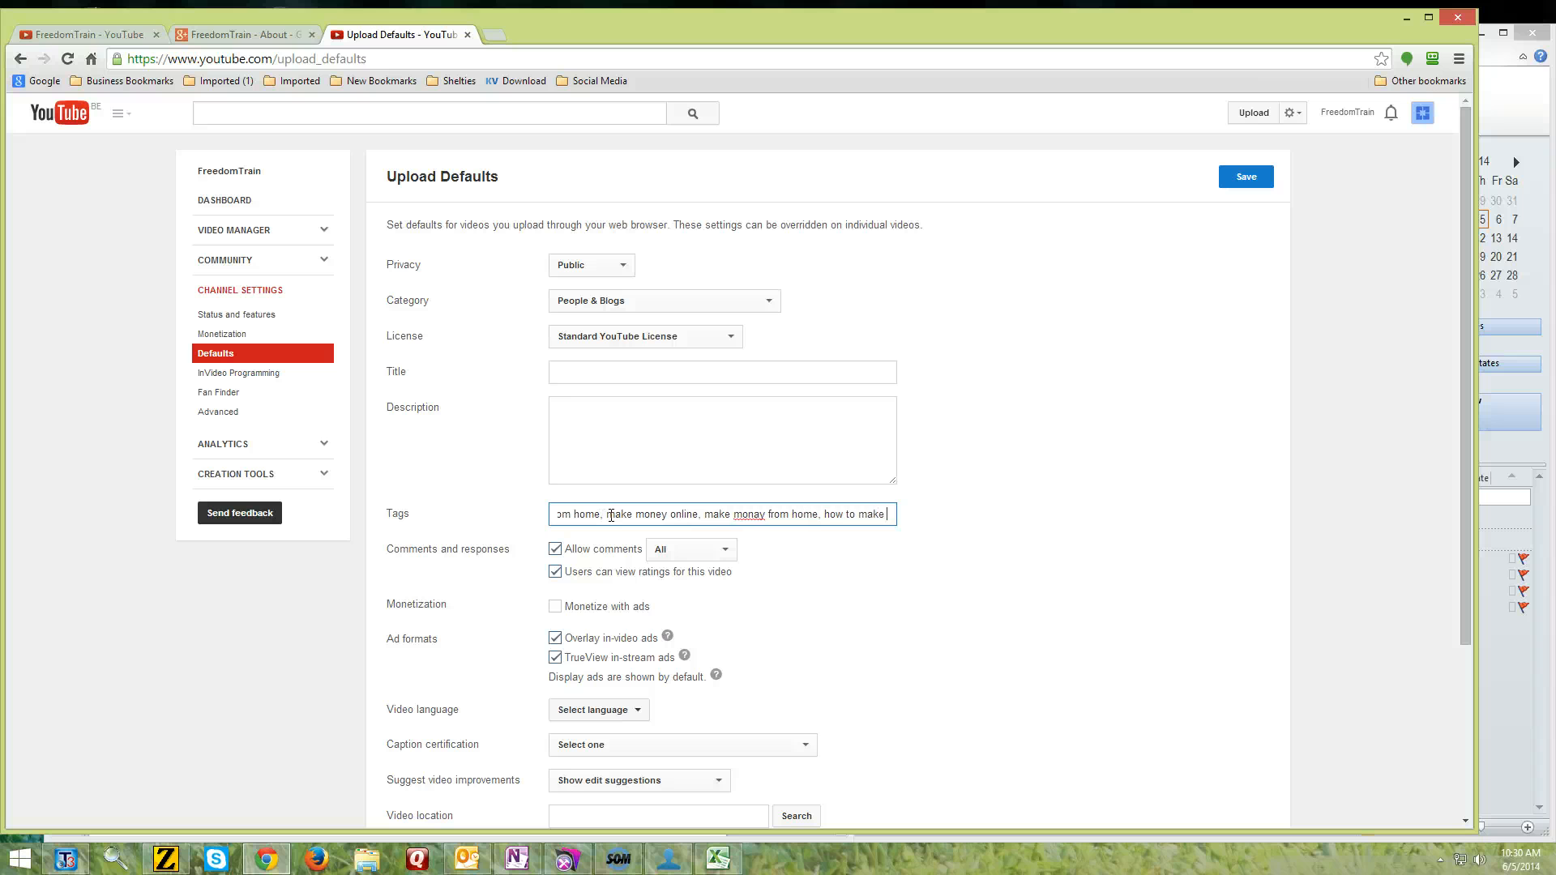
{"action": "type", "text": "extra m"}
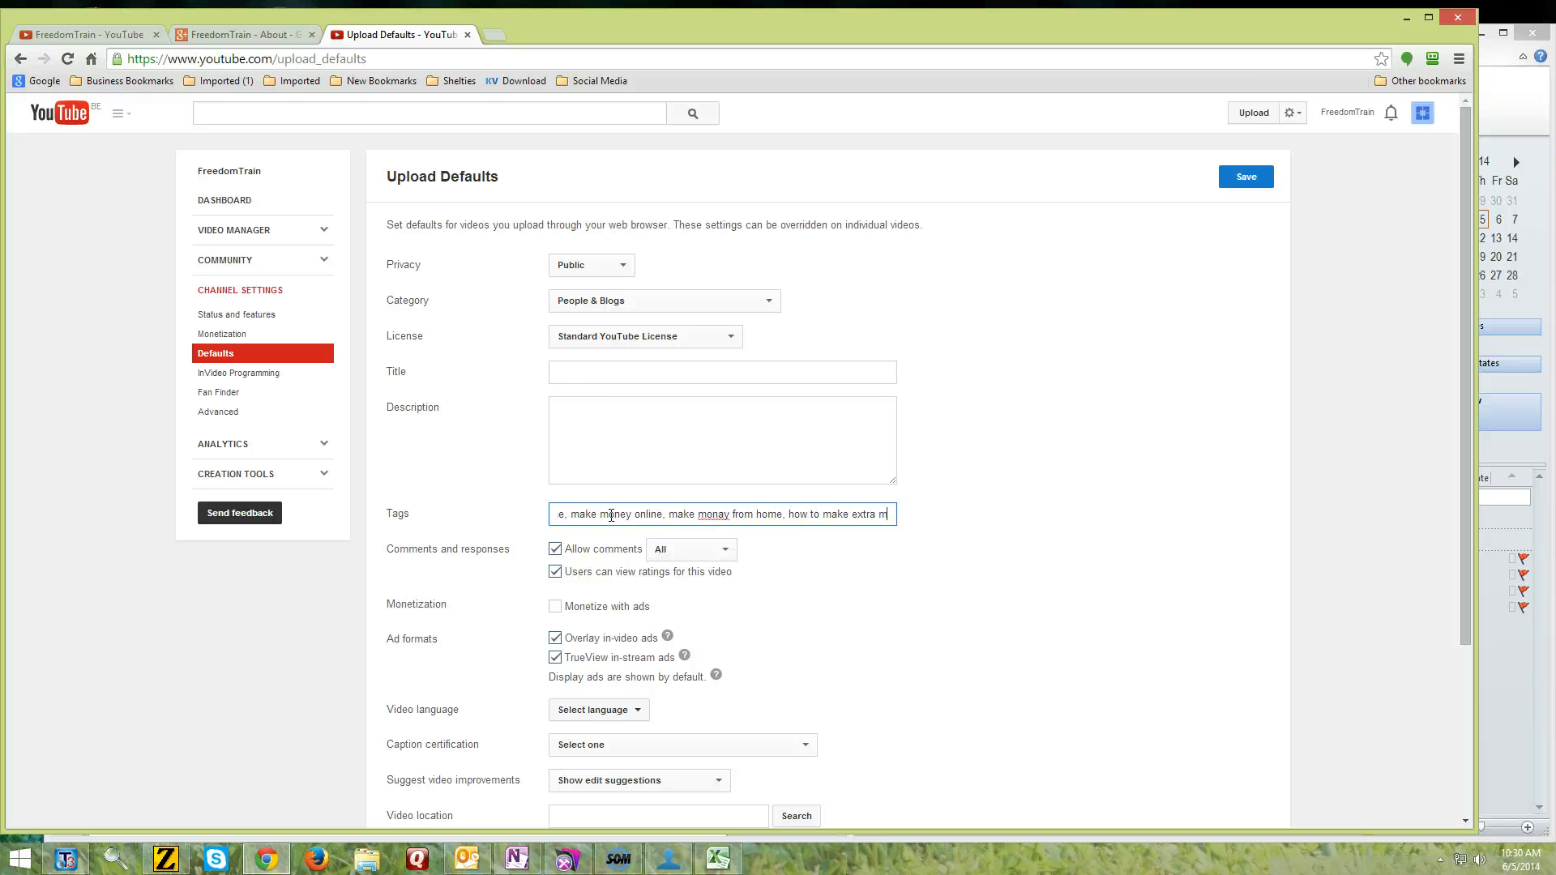
{"action": "type", "text": "oney,"}
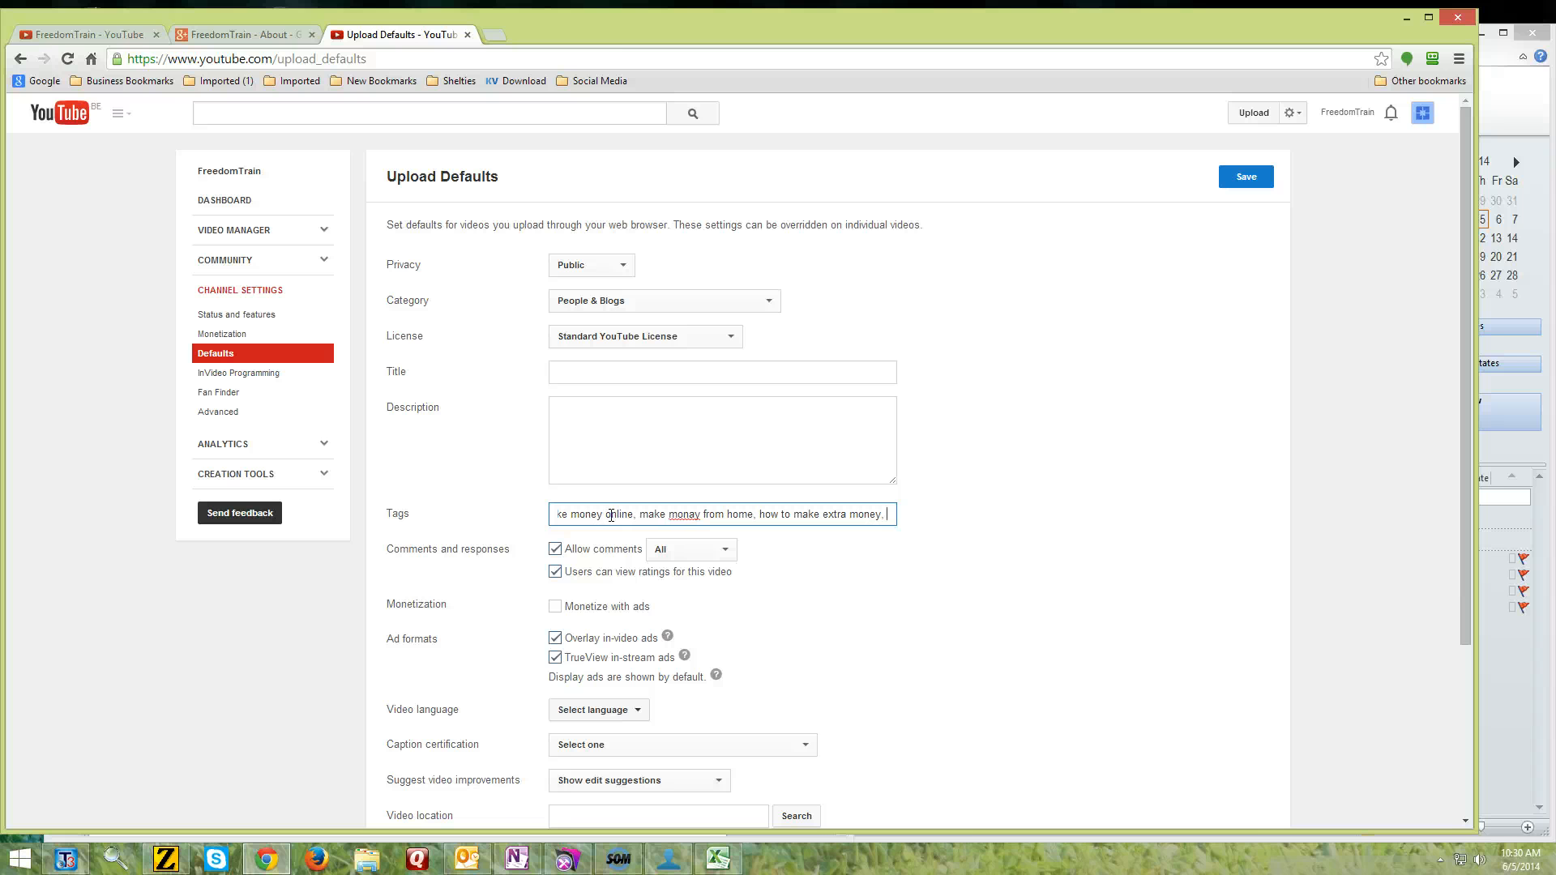
{"action": "type", "text": " f"}
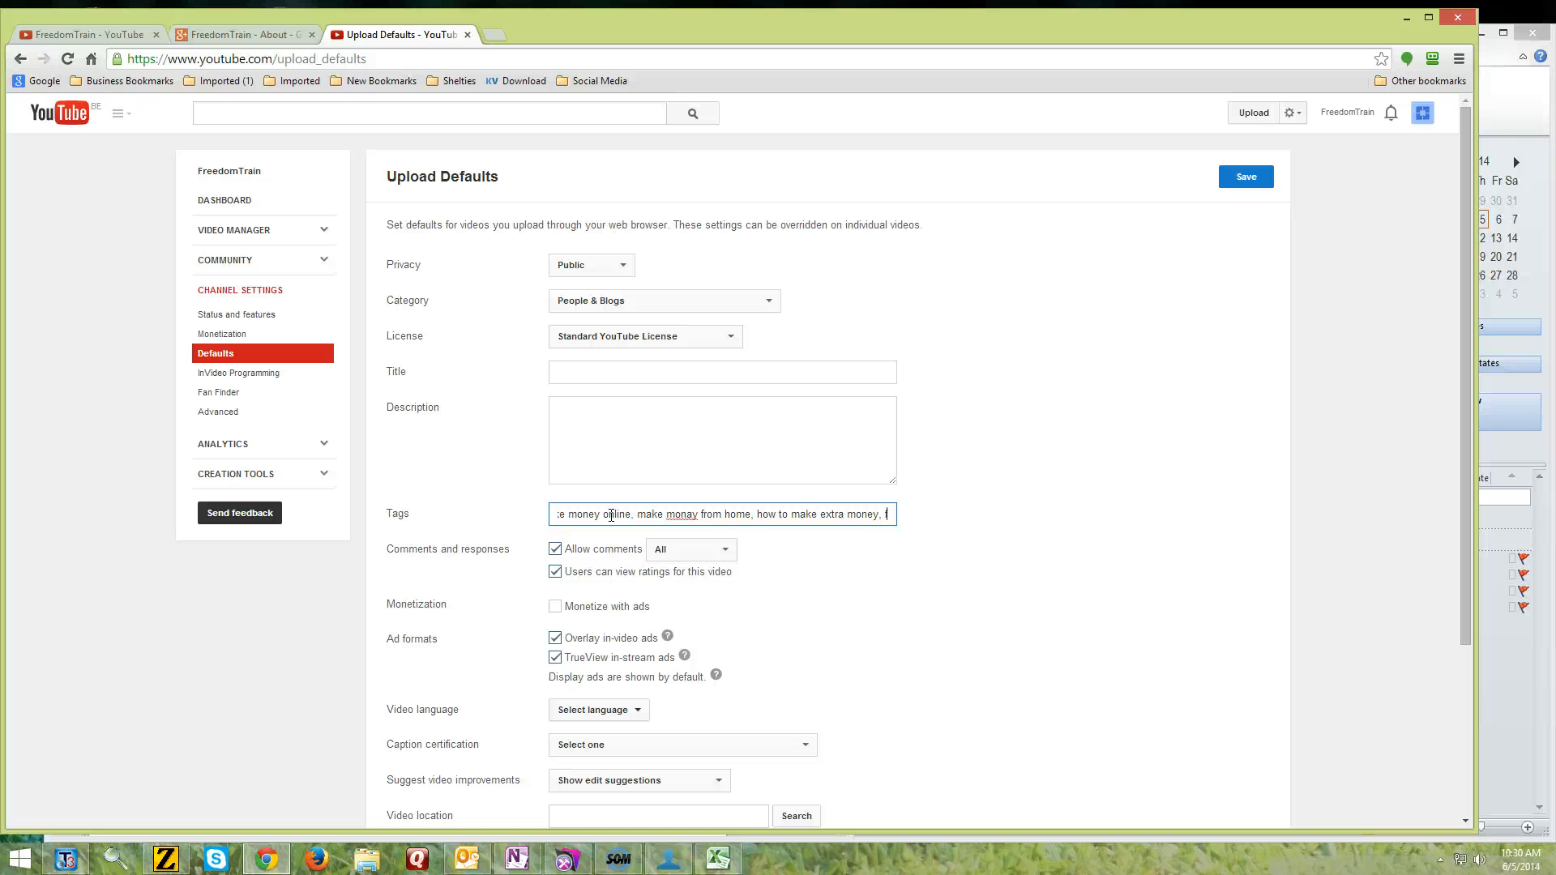
{"action": "type", "text": "aithfulfo"}
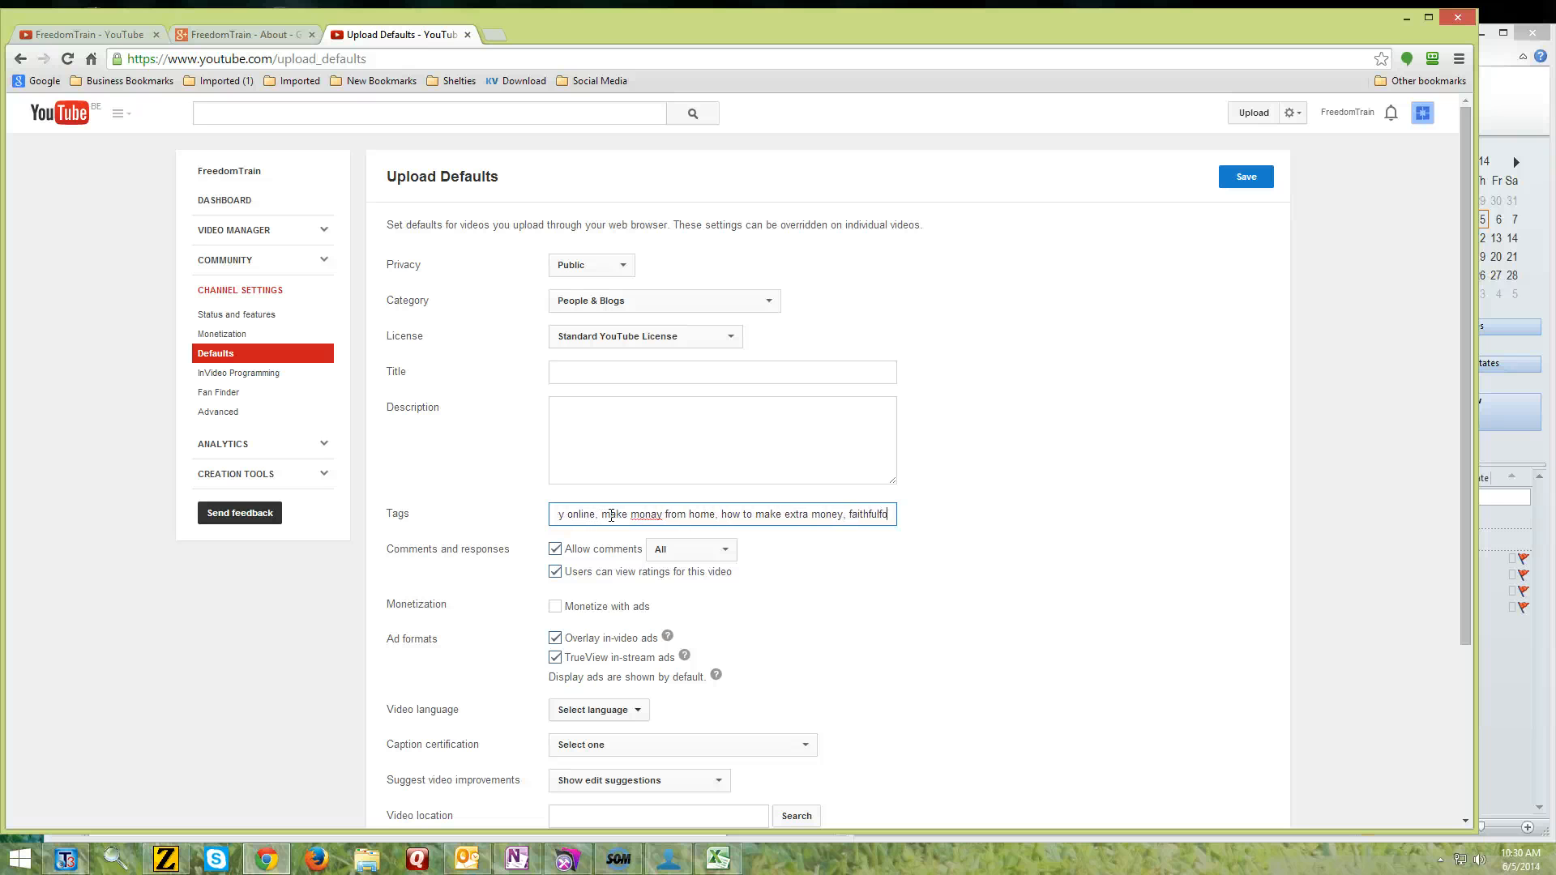
{"action": "type", "text": "x"}
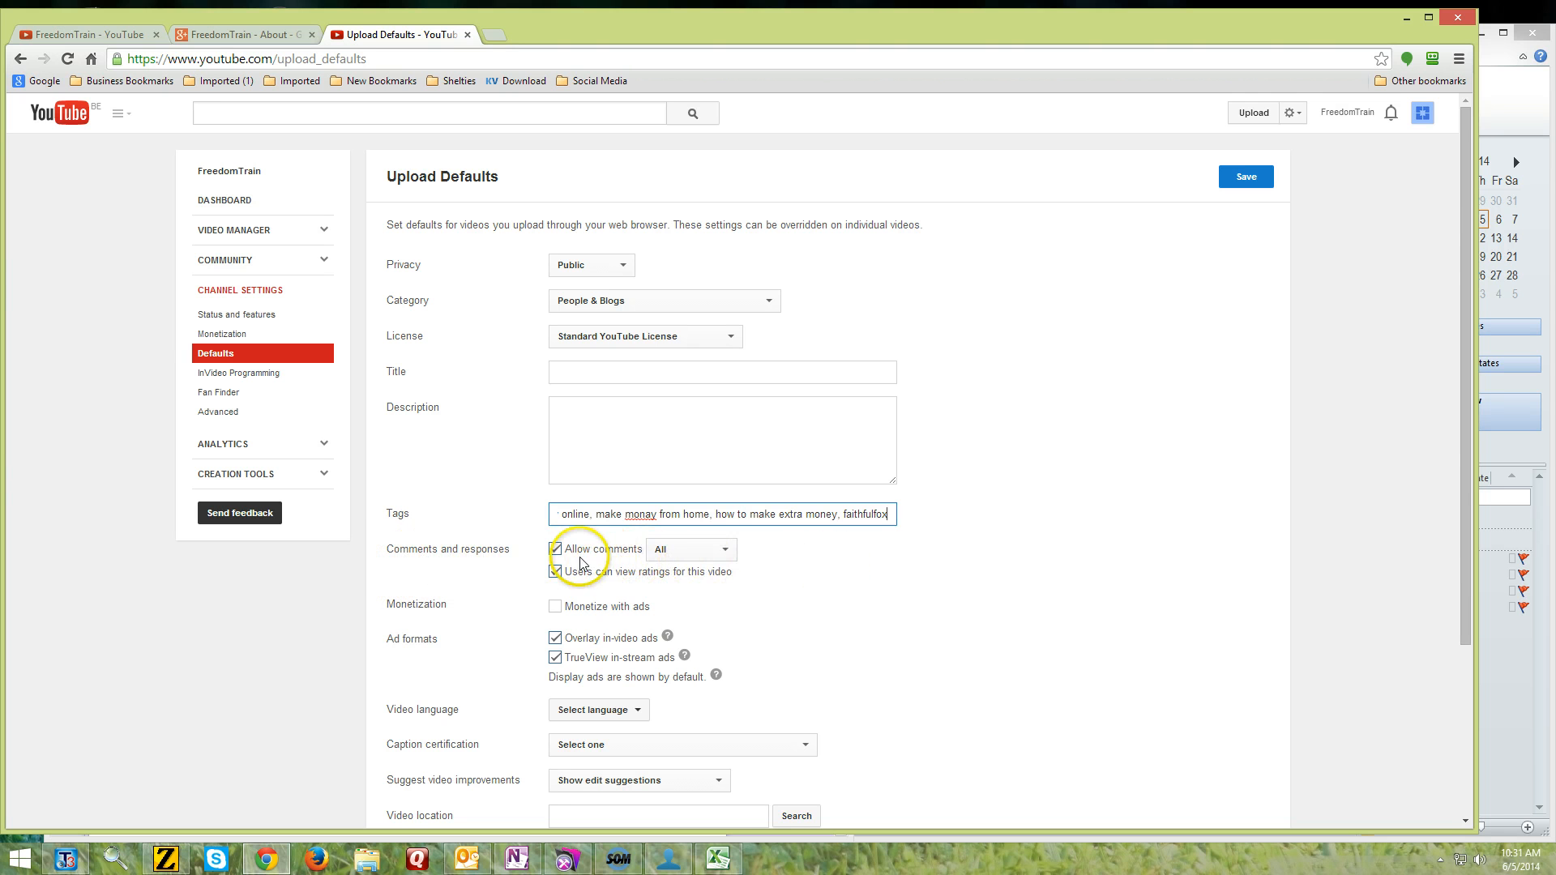
- Keep comments open to everyone, turn on Monetize with ads, and acknowledge the rights notice
{"action": "left_click", "coordinate": [731, 549]}
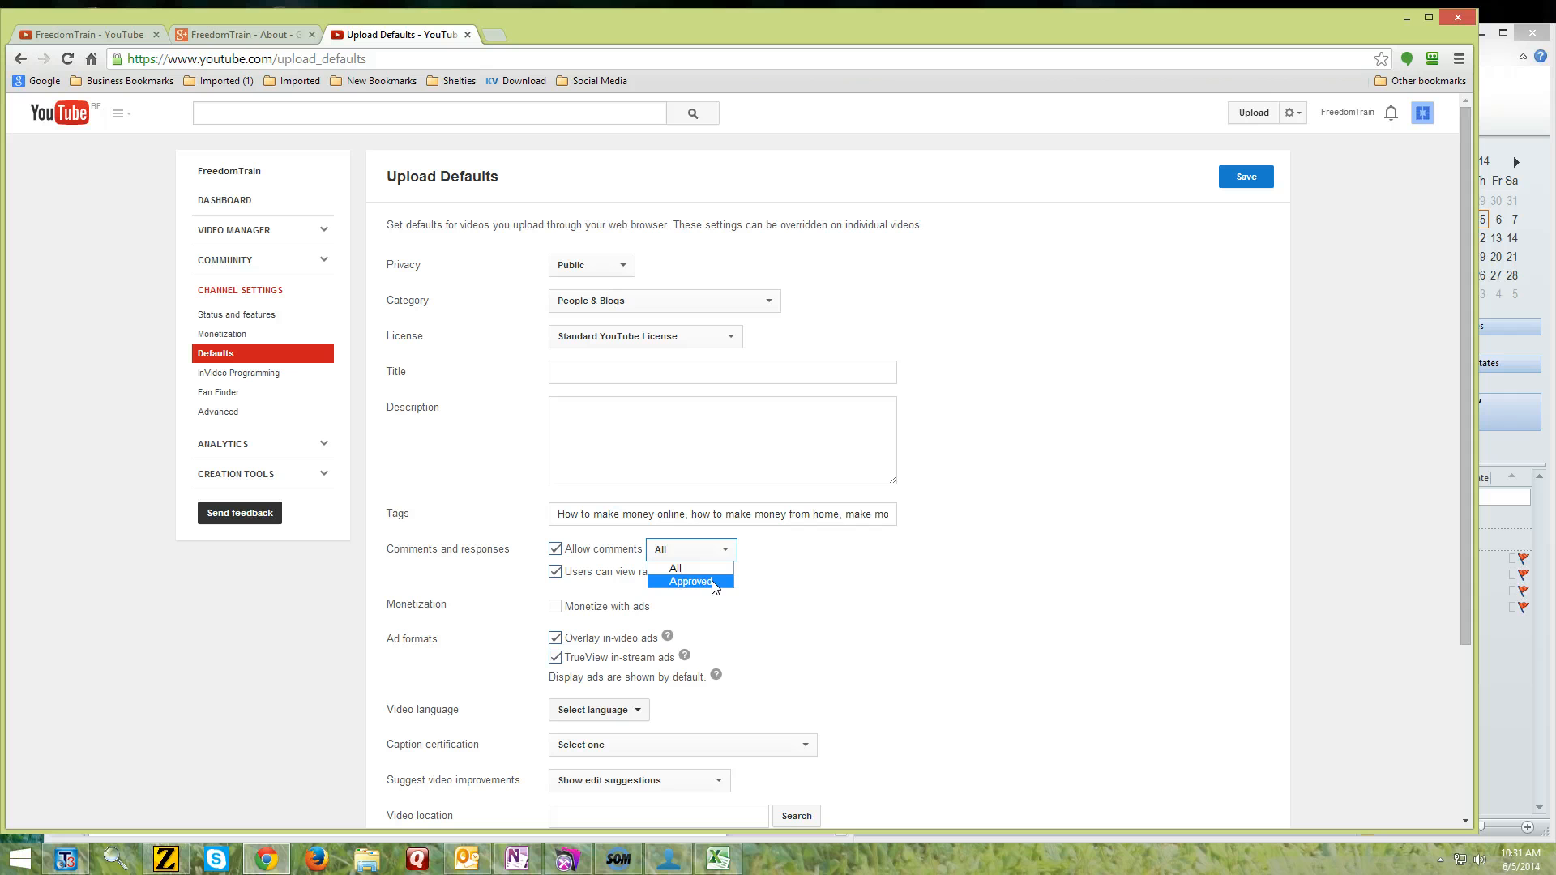
{"action": "left_click", "coordinate": [725, 549]}
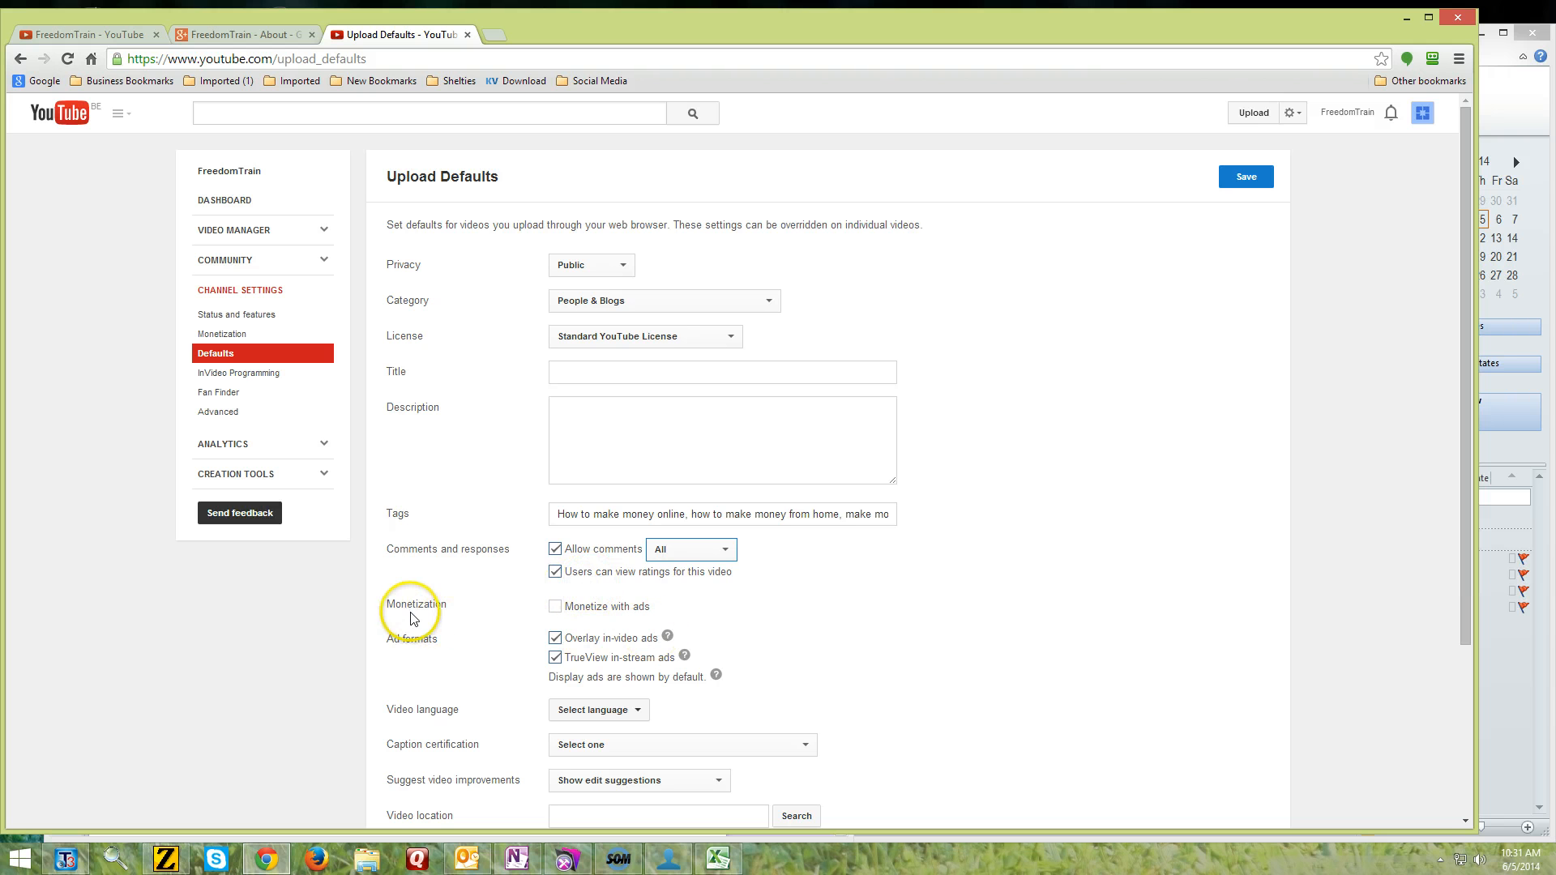
{"action": "left_click", "coordinate": [555, 607]}
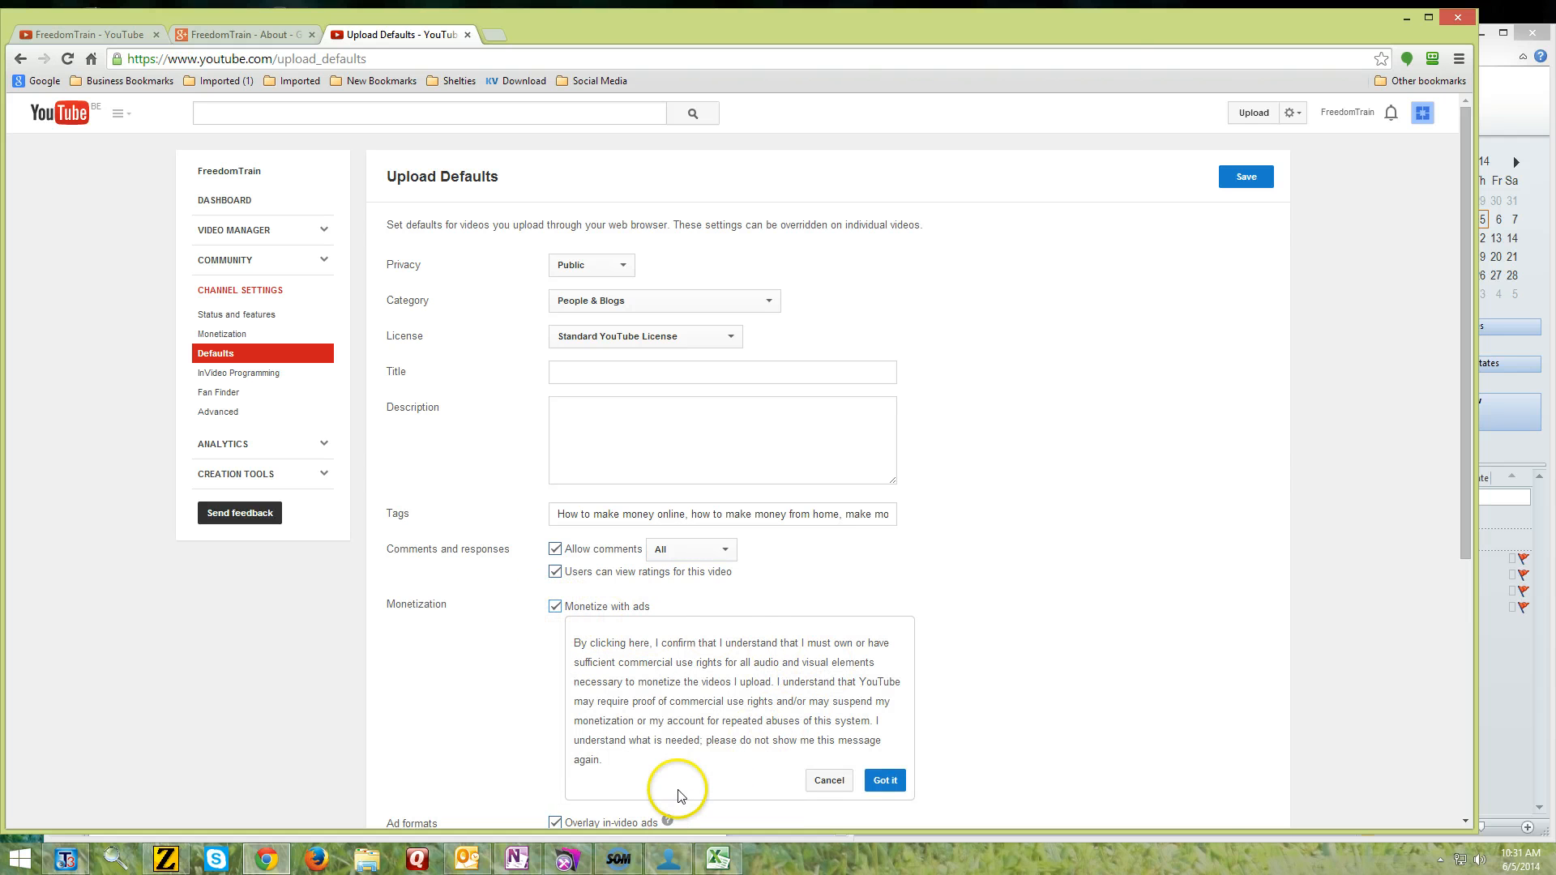
{"action": "left_click", "coordinate": [886, 781]}
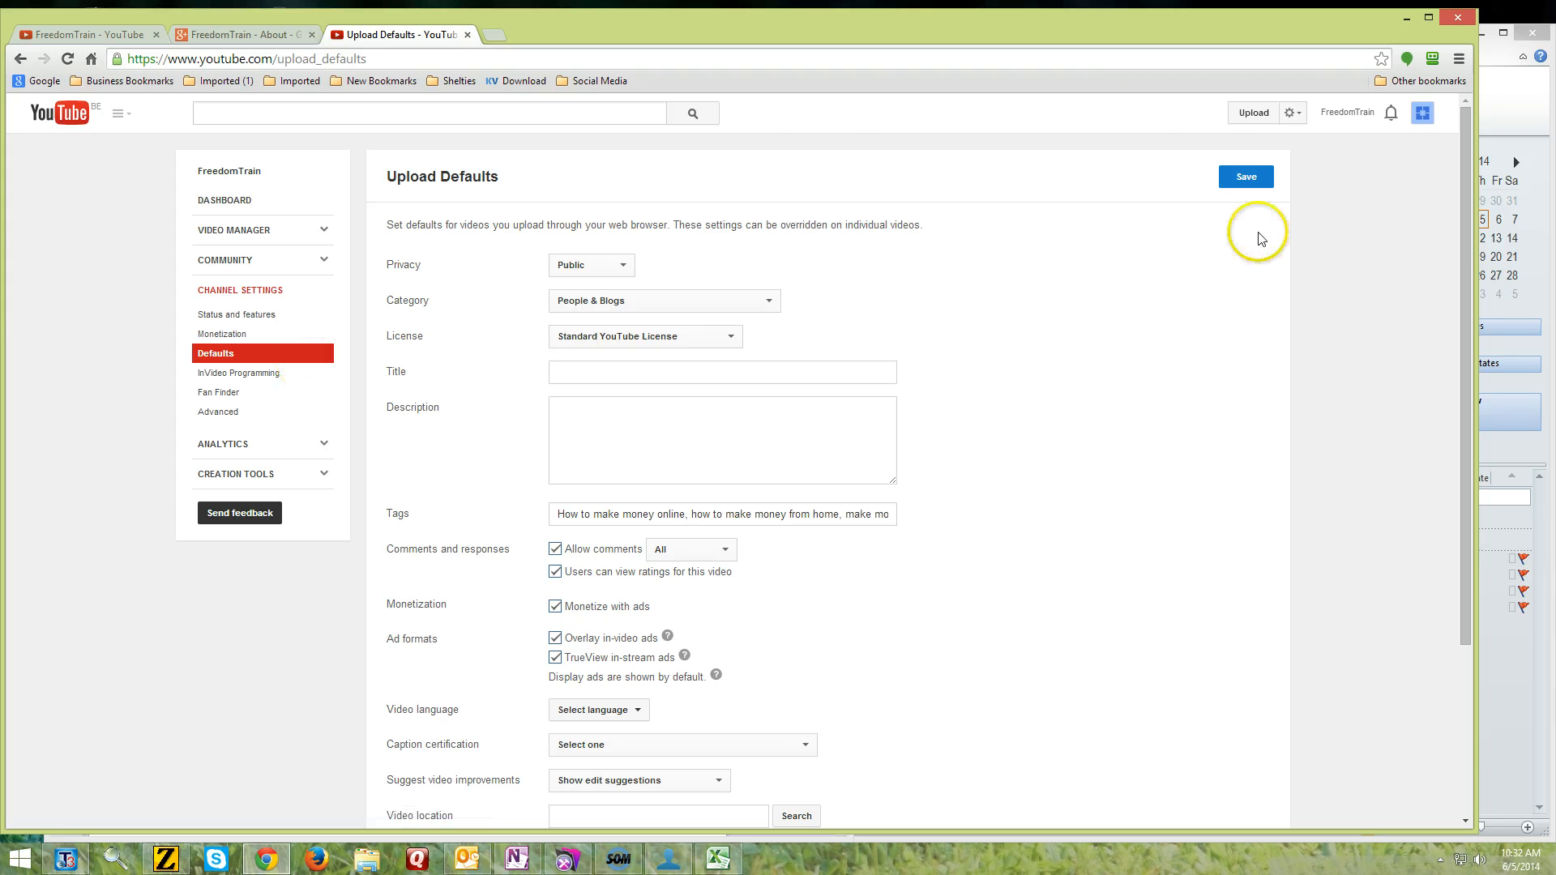
- Save the upload defaults, then go to Channel Settings > Advanced
{"action": "left_click", "coordinate": [1239, 192]}
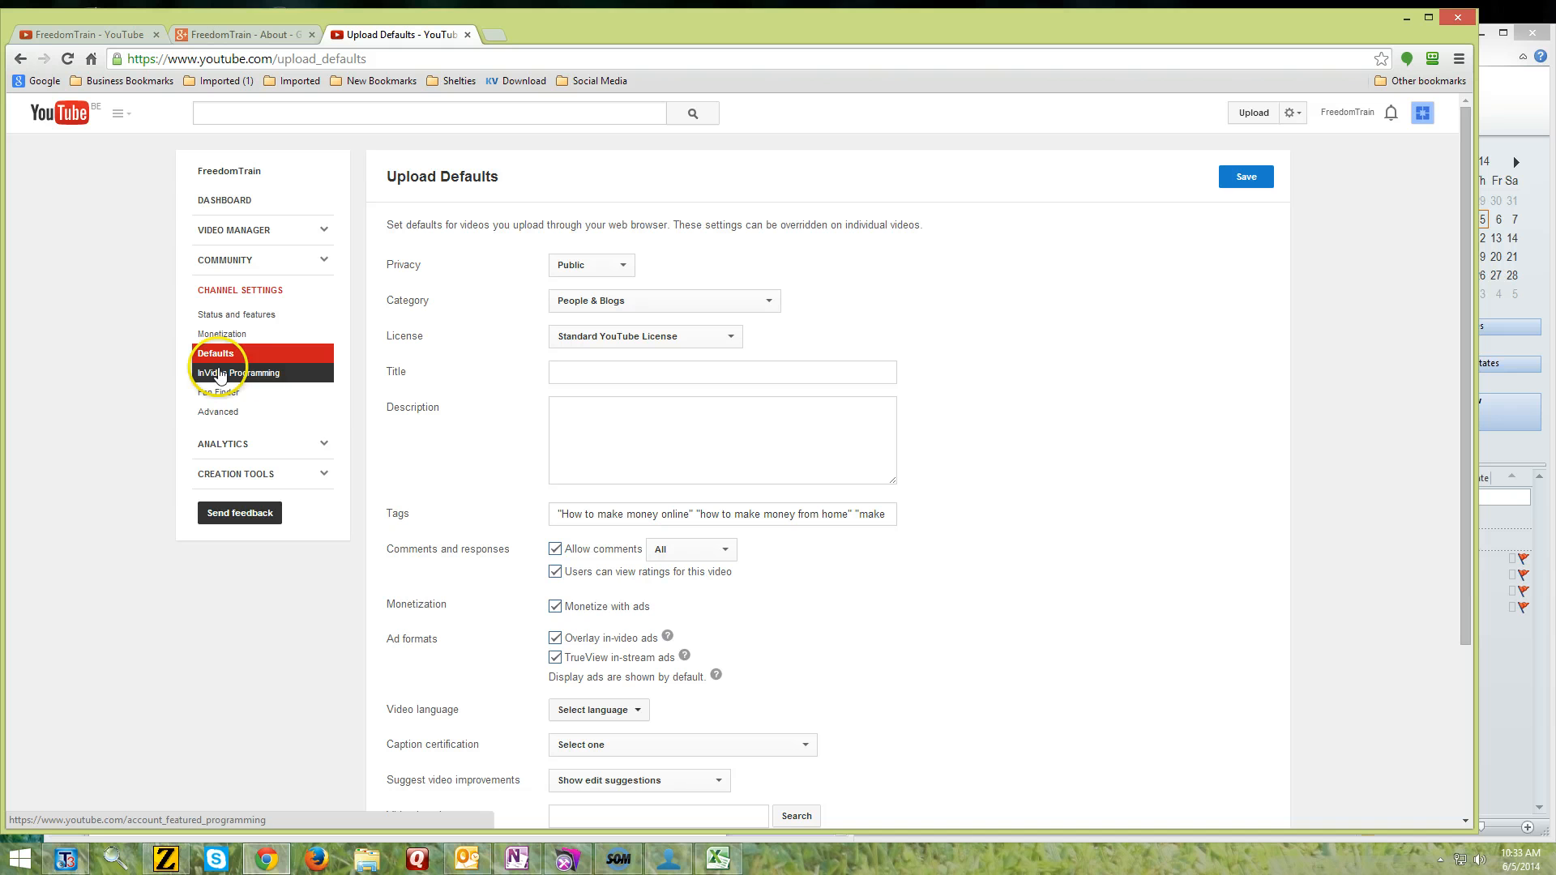
{"action": "left_click", "coordinate": [217, 444]}
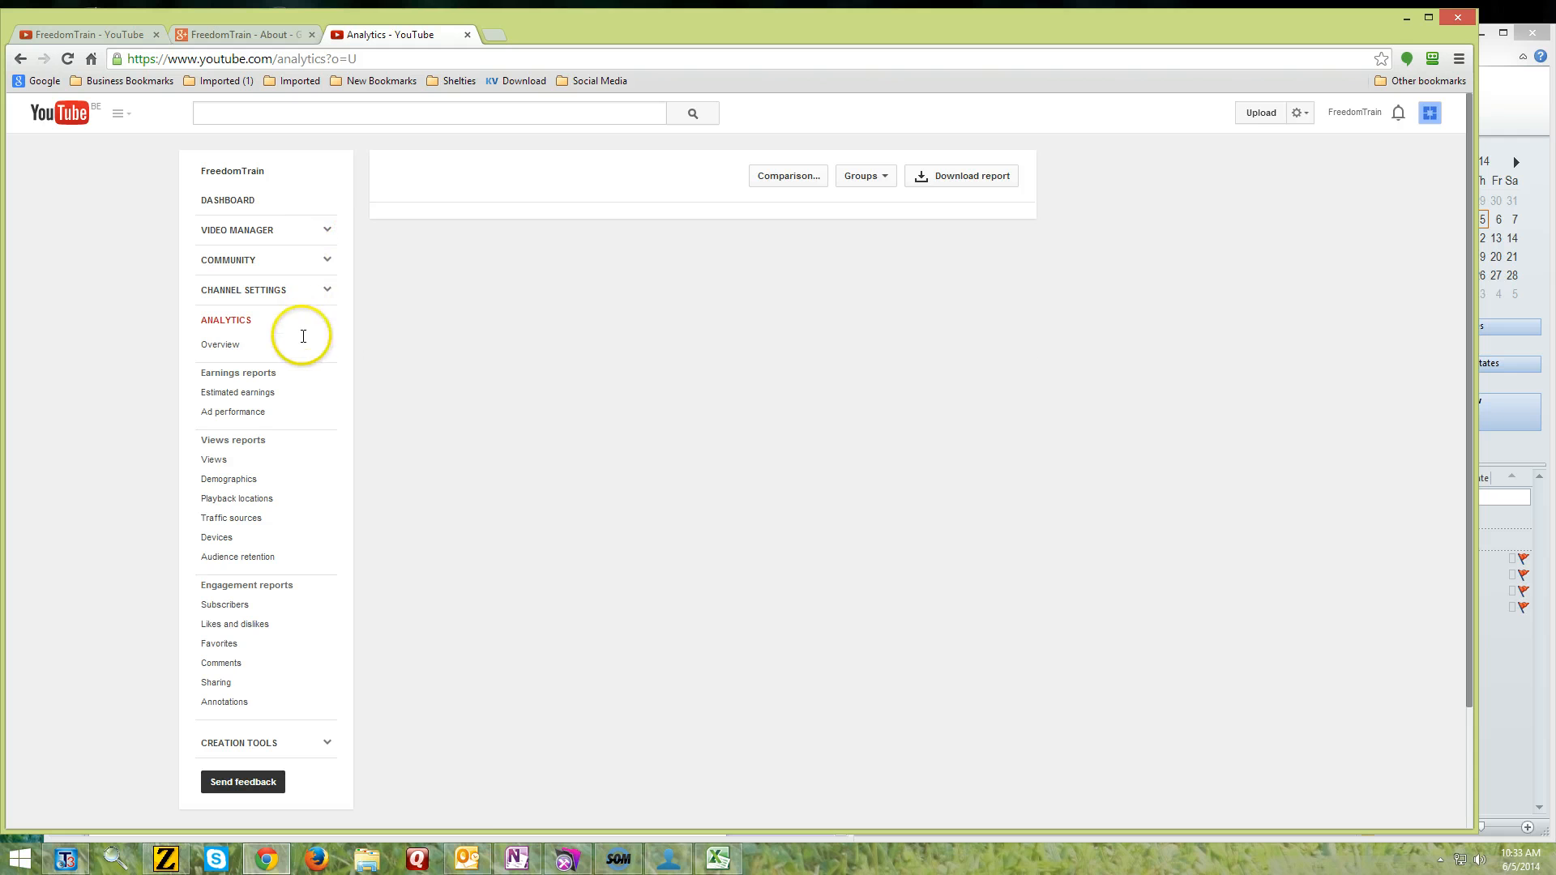
{"action": "left_click", "coordinate": [281, 289]}
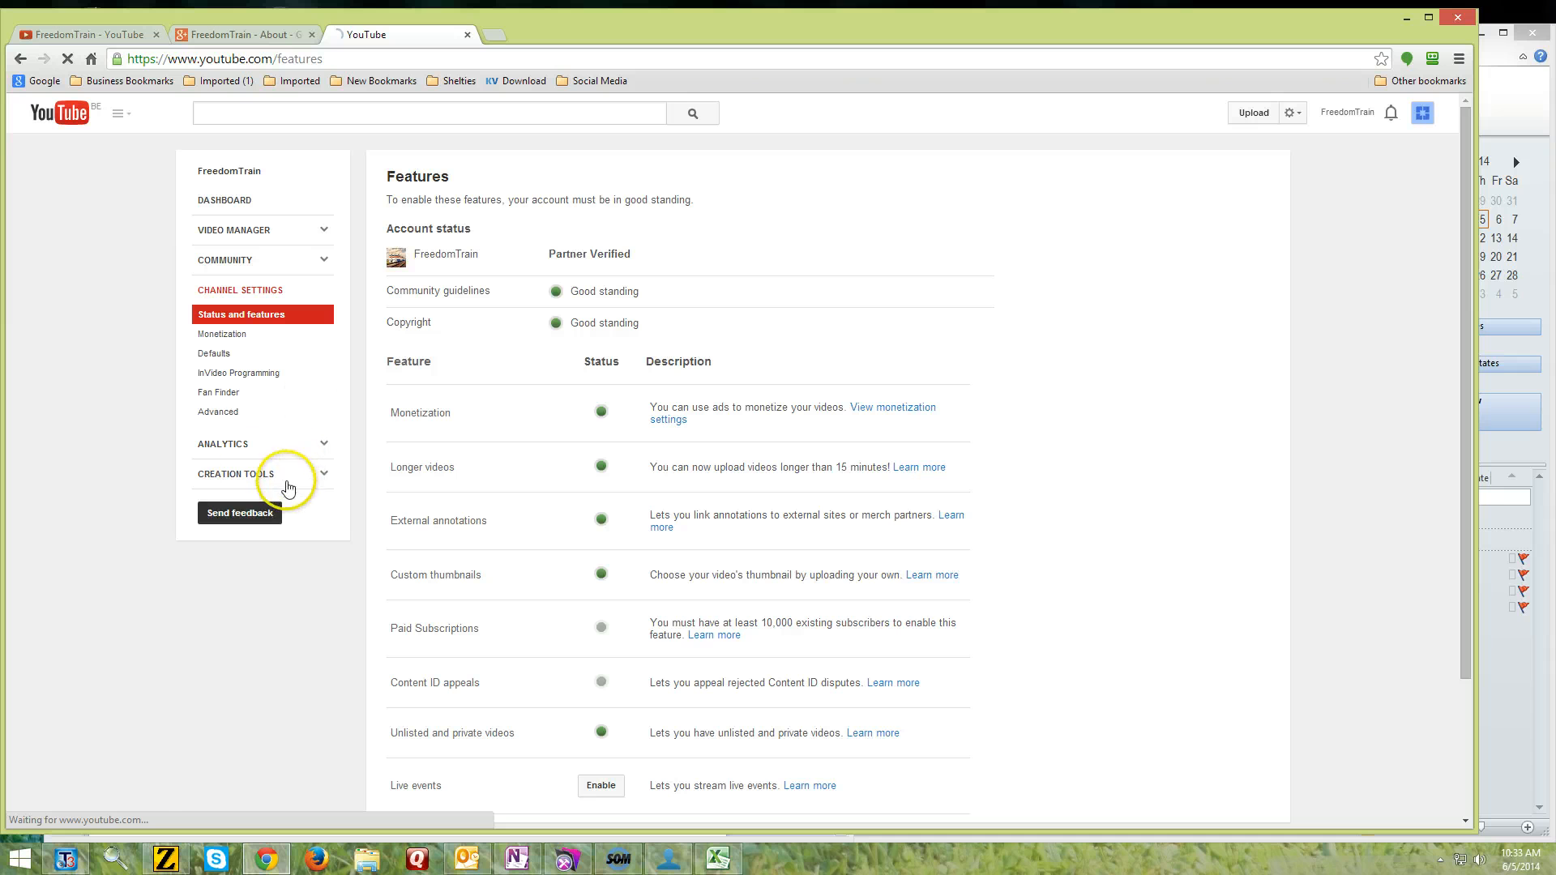
{"action": "left_click", "coordinate": [219, 411]}
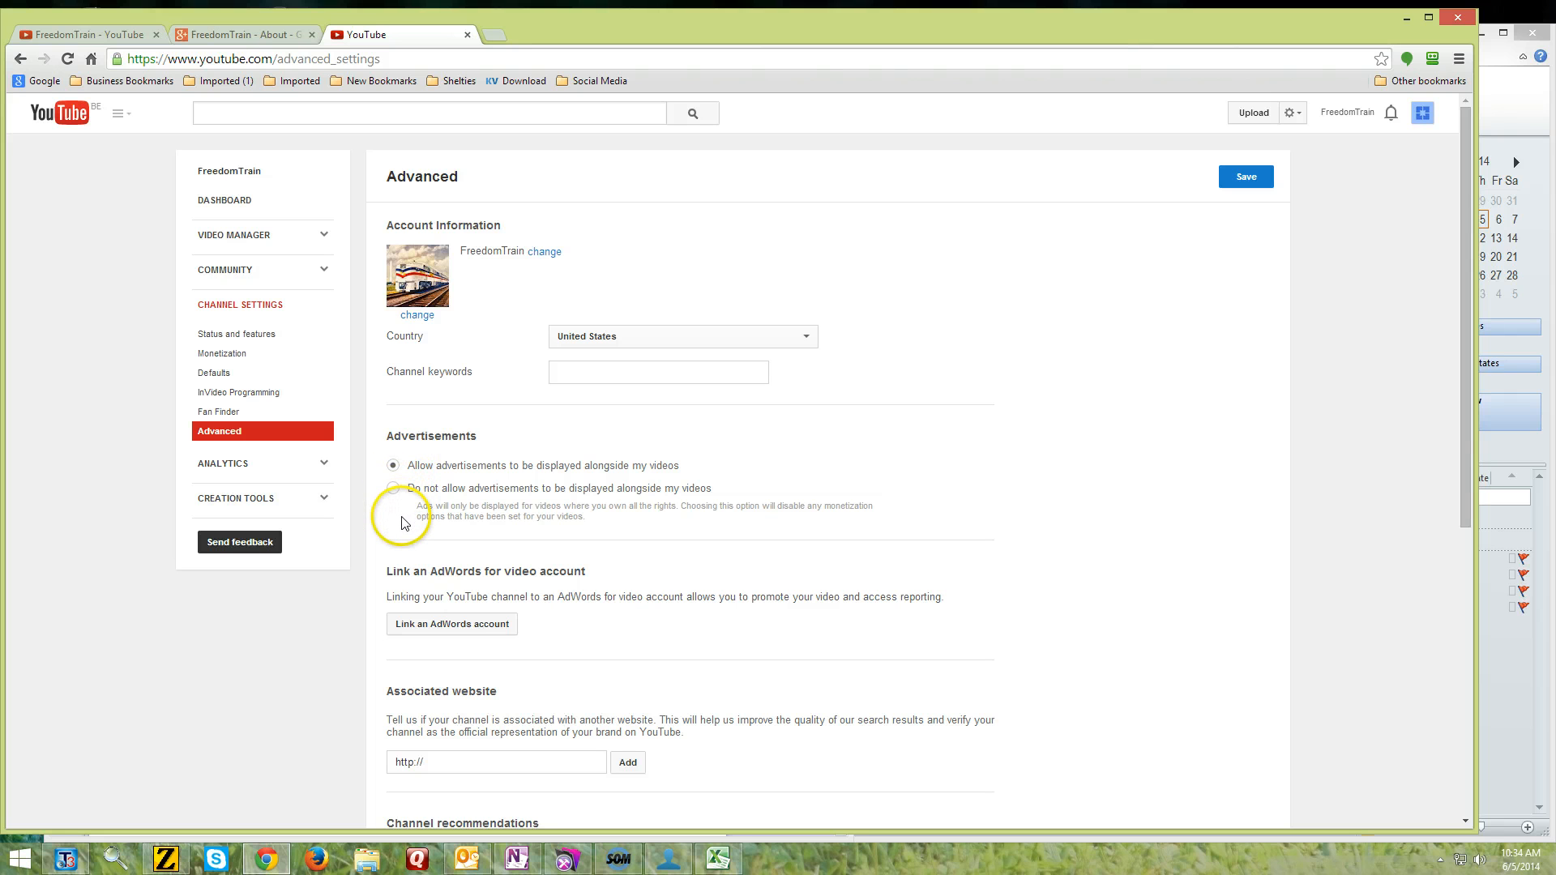
{"action": "scroll", "coordinate": [401, 523], "scroll_direction": "down", "scroll_amount": 2}
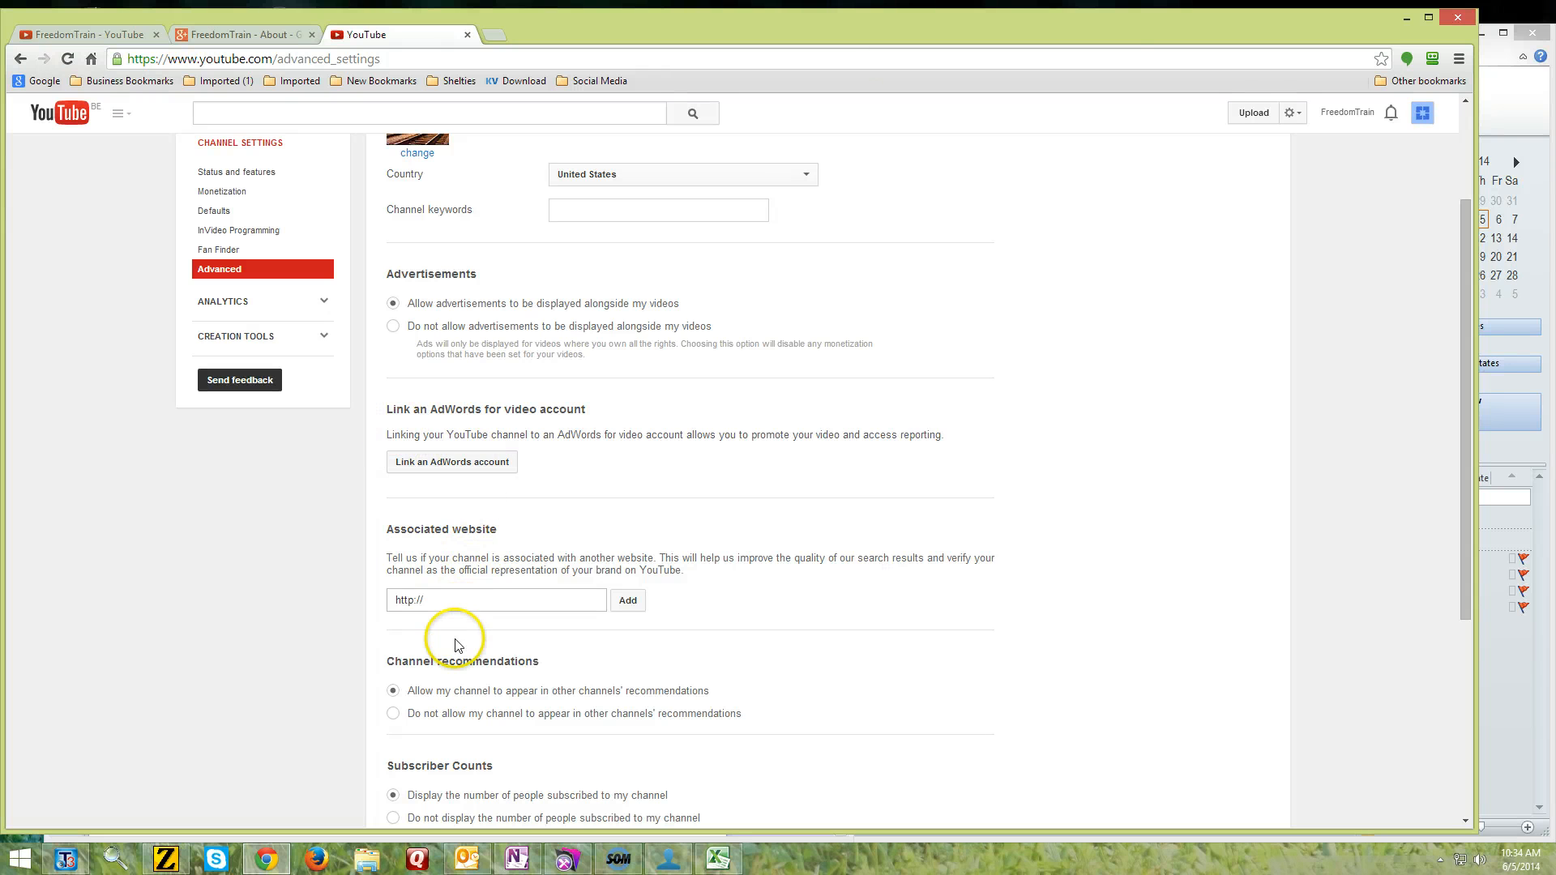
{"action": "left_click", "coordinate": [475, 599]}
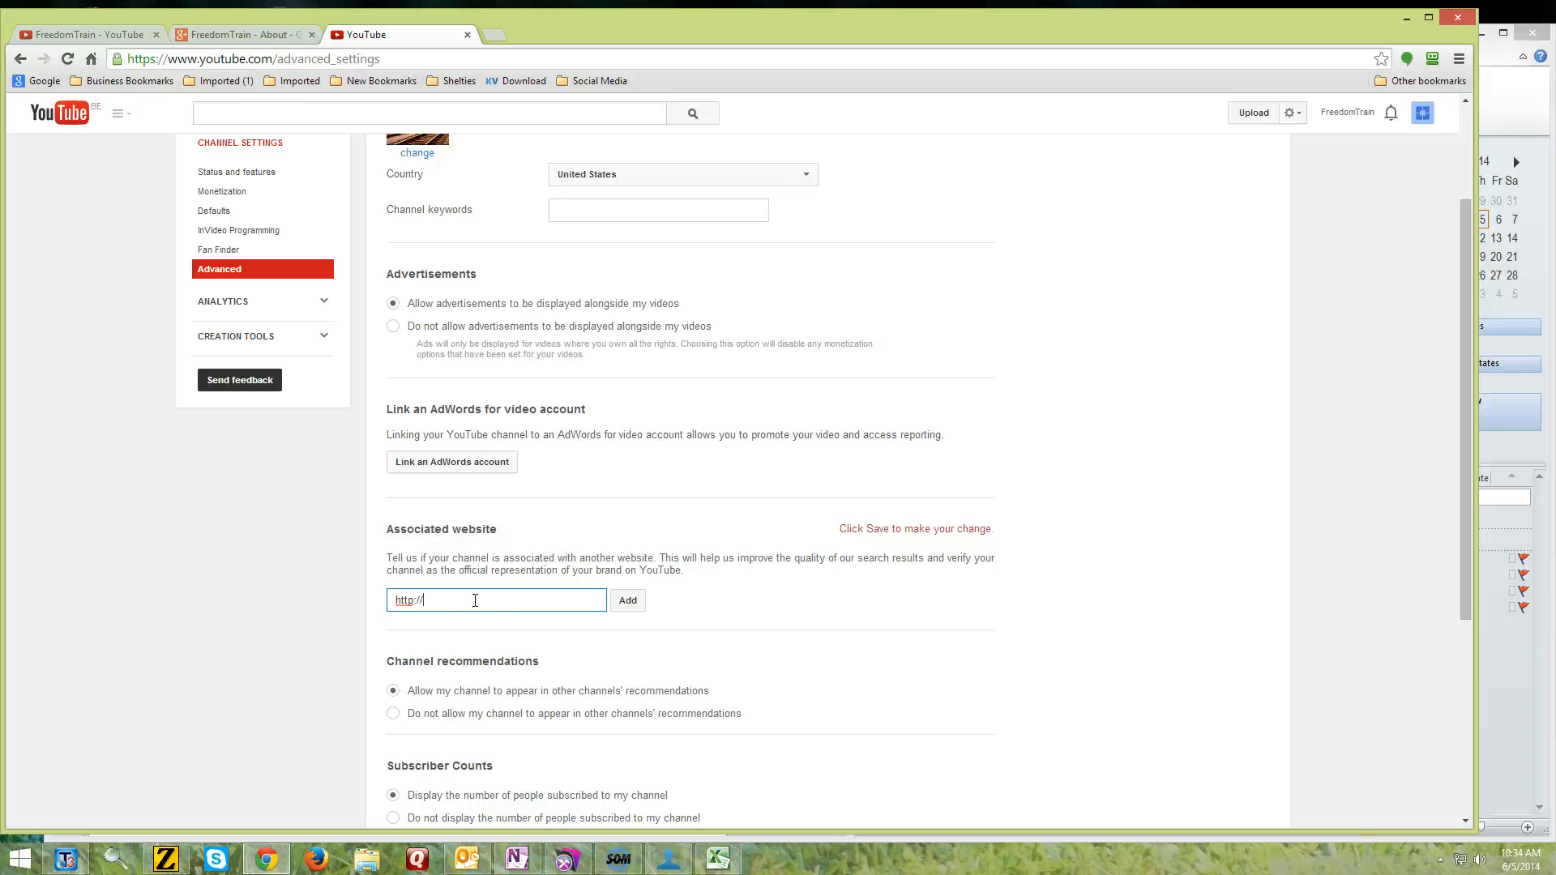
{"action": "scroll", "coordinate": [487, 625], "scroll_direction": "down", "scroll_amount": 2}
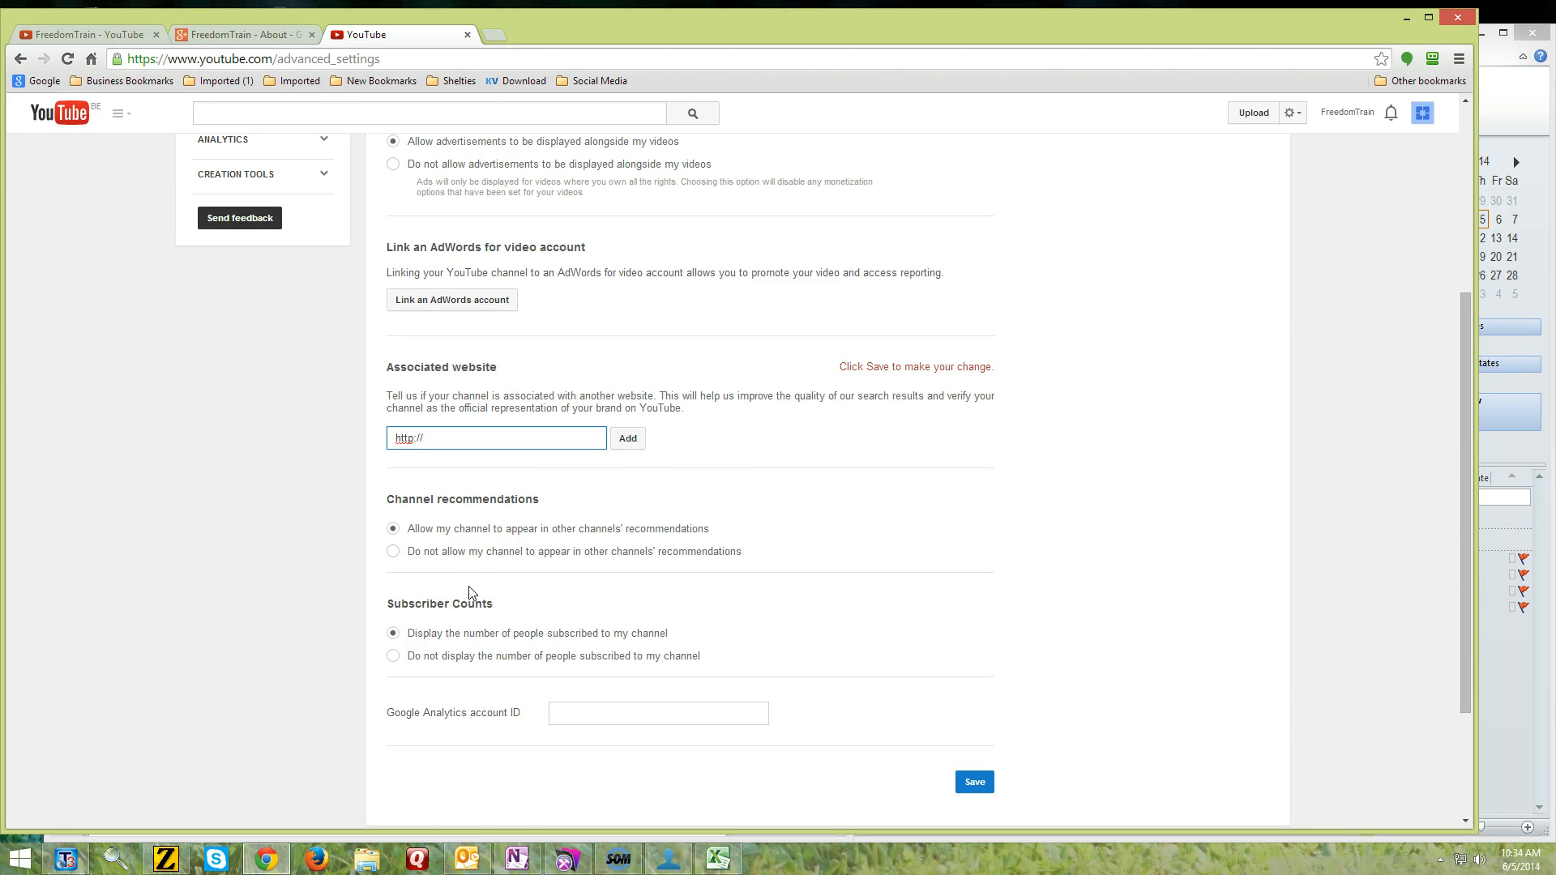
{"action": "scroll", "coordinate": [470, 592], "scroll_direction": "up", "scroll_amount": 4}
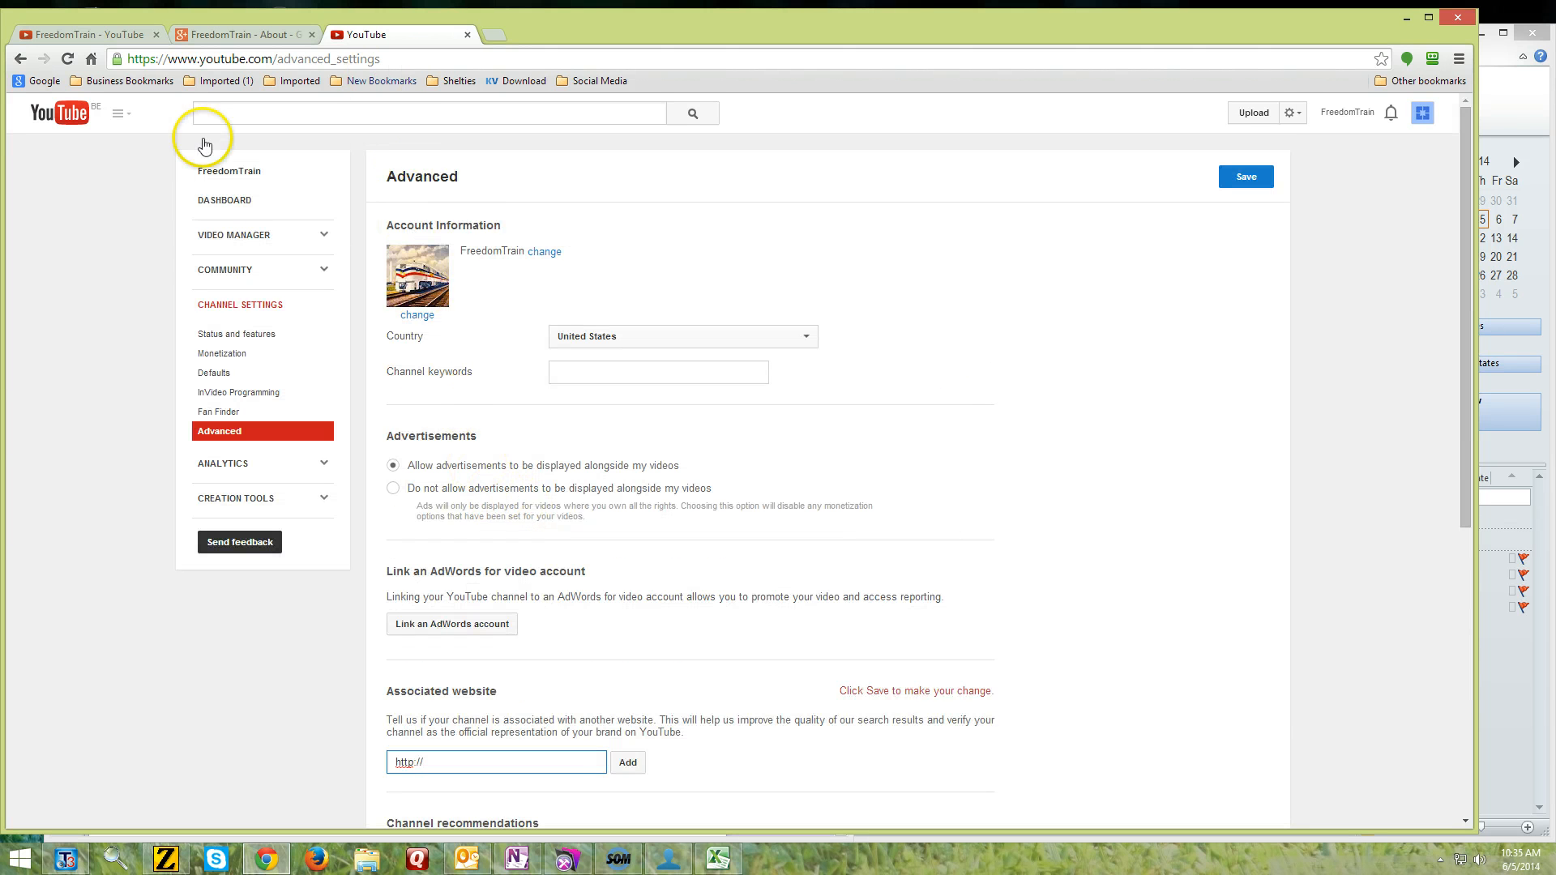
- Check the uploaded videos list, then go to the FreedomTrain channel home page via My Channel
{"action": "left_click", "coordinate": [239, 373]}
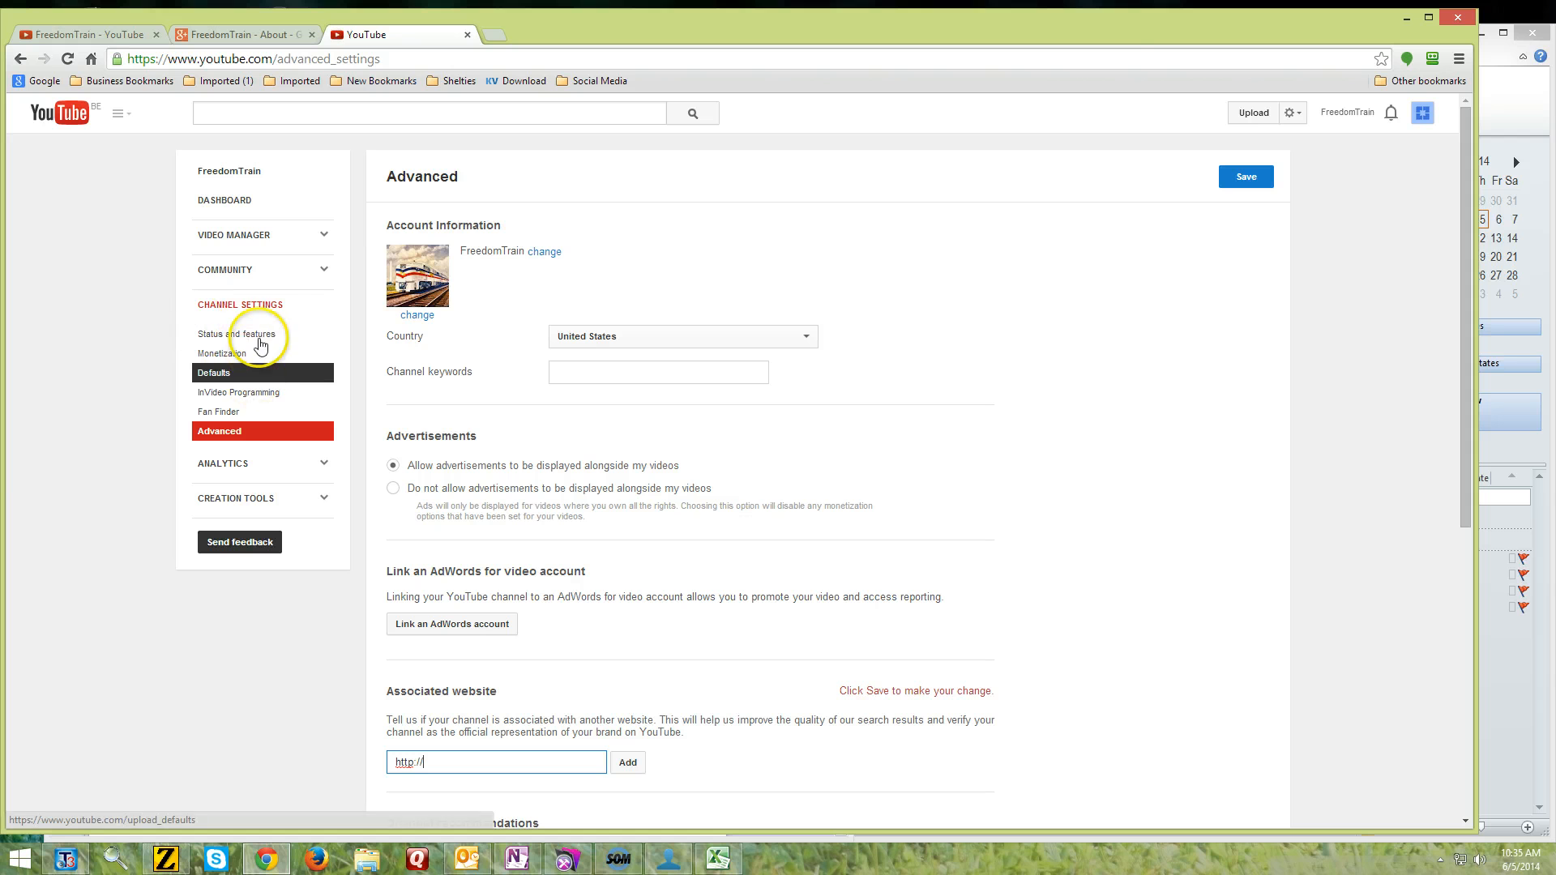
{"action": "left_click", "coordinate": [270, 239]}
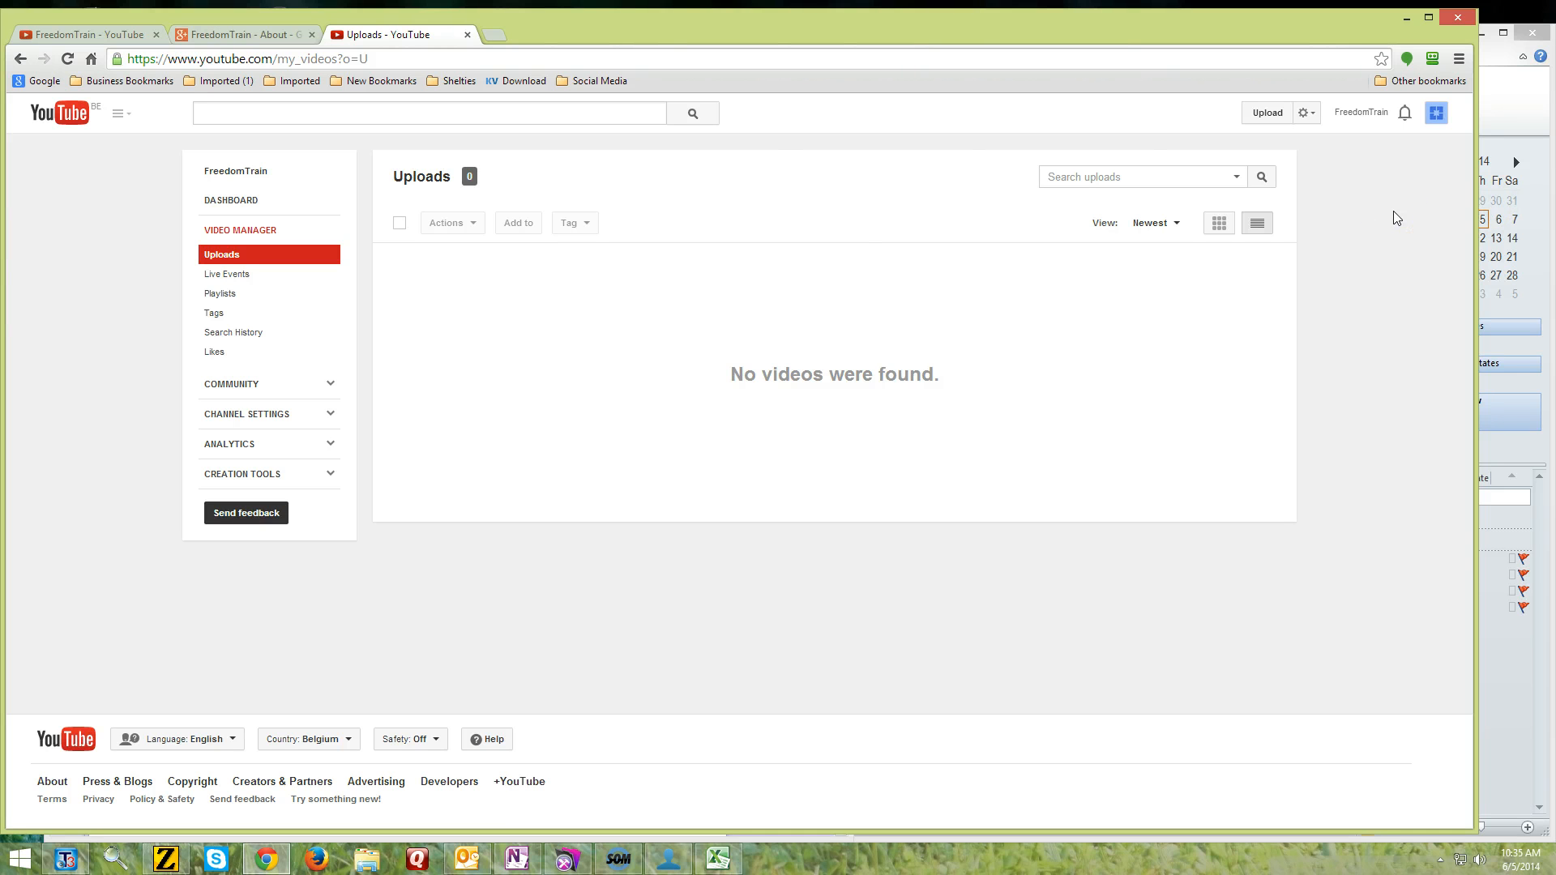
{"action": "left_click", "coordinate": [1126, 177]}
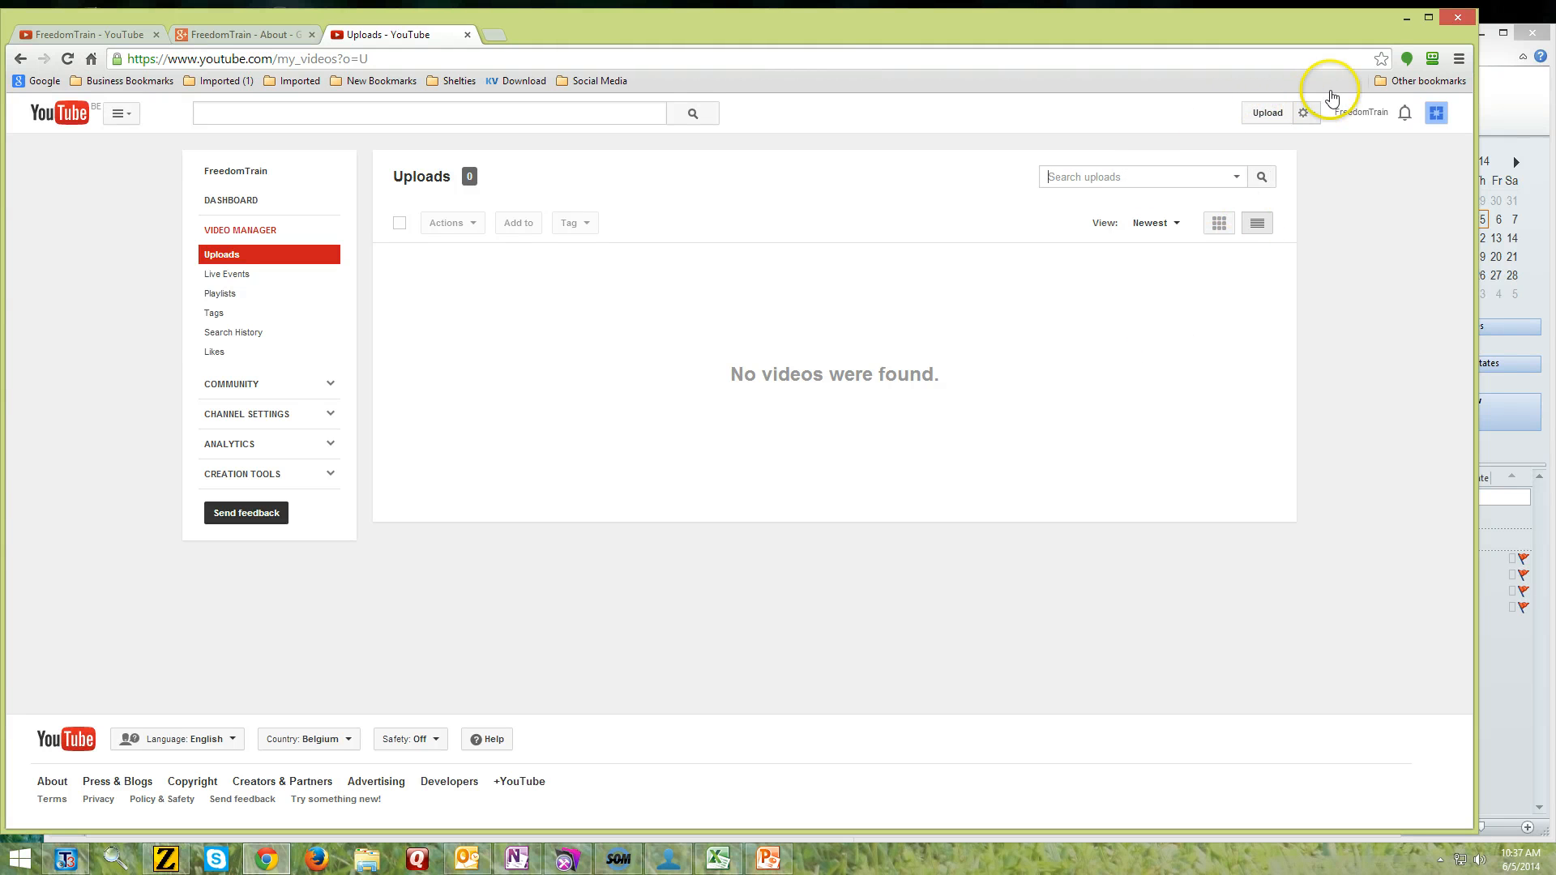
{"action": "left_click", "coordinate": [1350, 115]}
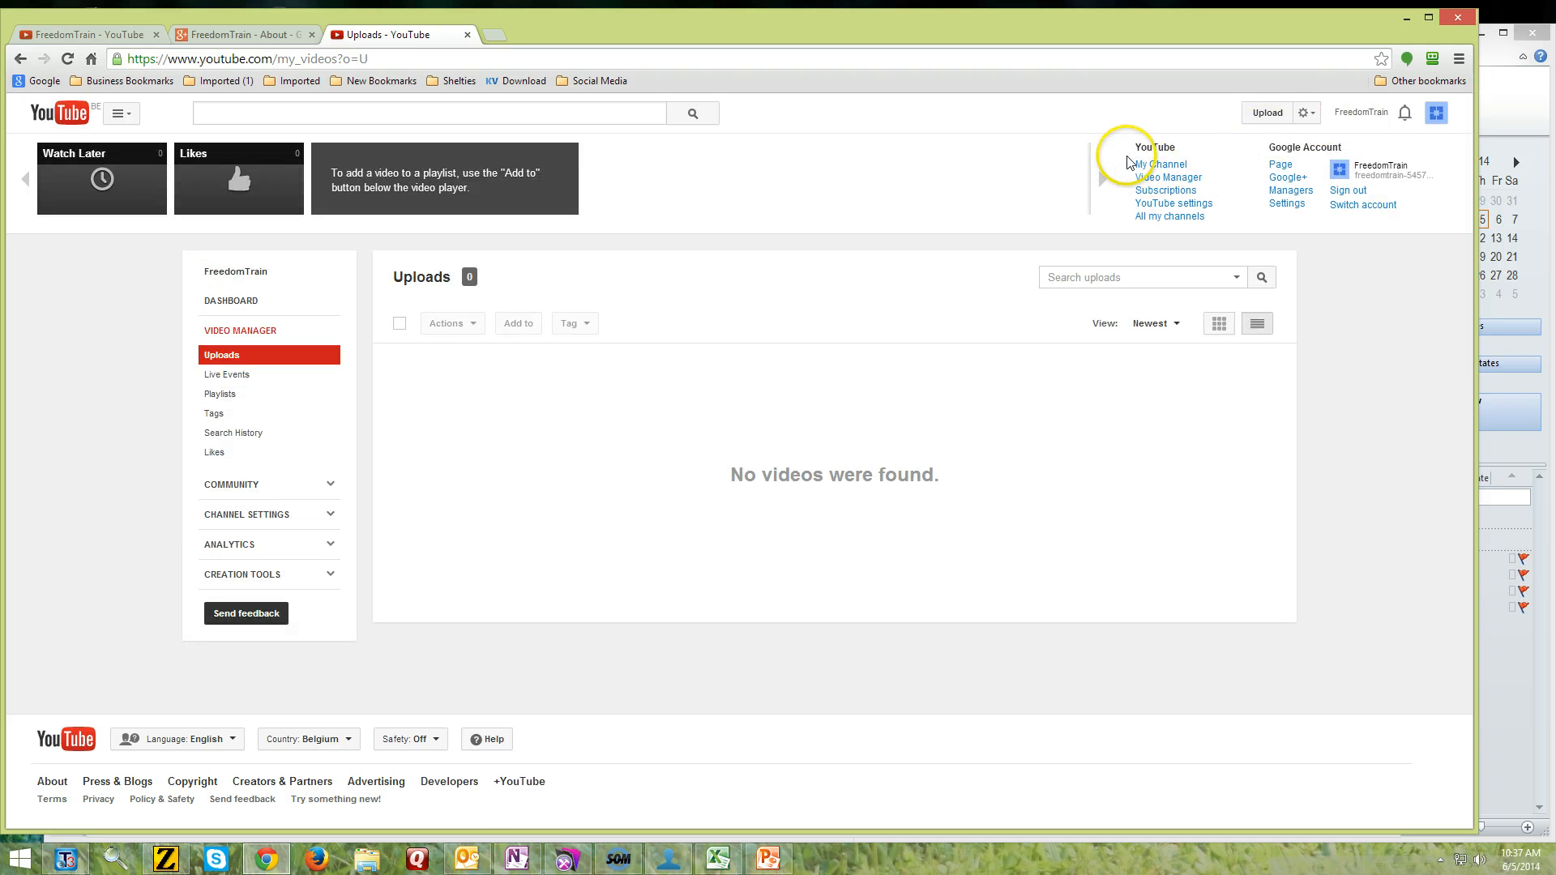
{"action": "left_click", "coordinate": [1148, 167]}
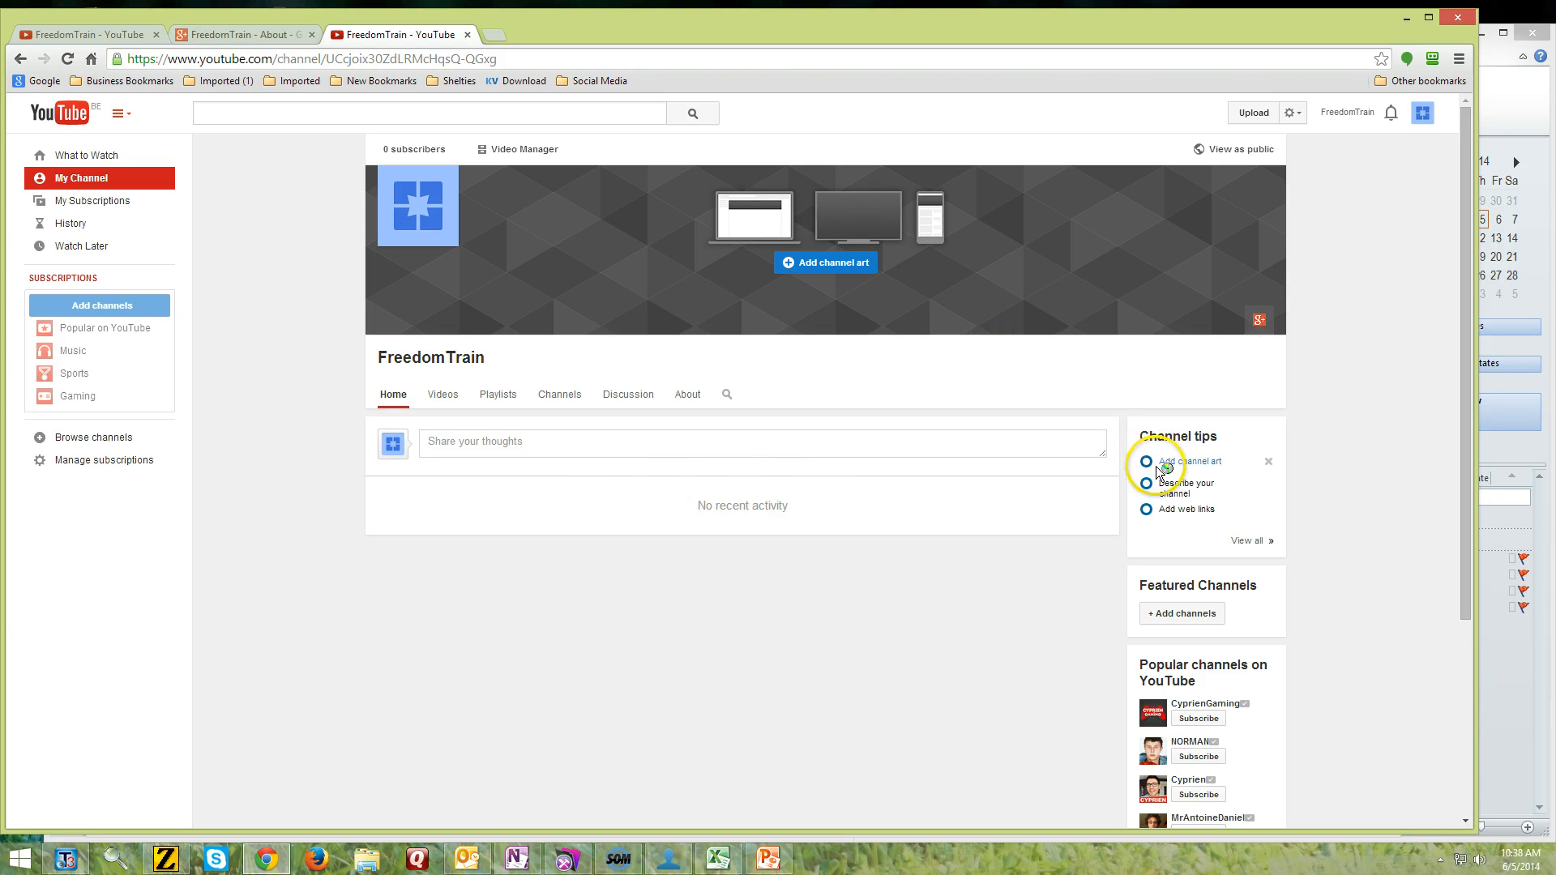
- Bring up the PowerPoint slide show on the closing slide 'I will help you Succeed!'
{"action": "left_click", "coordinate": [1161, 496]}
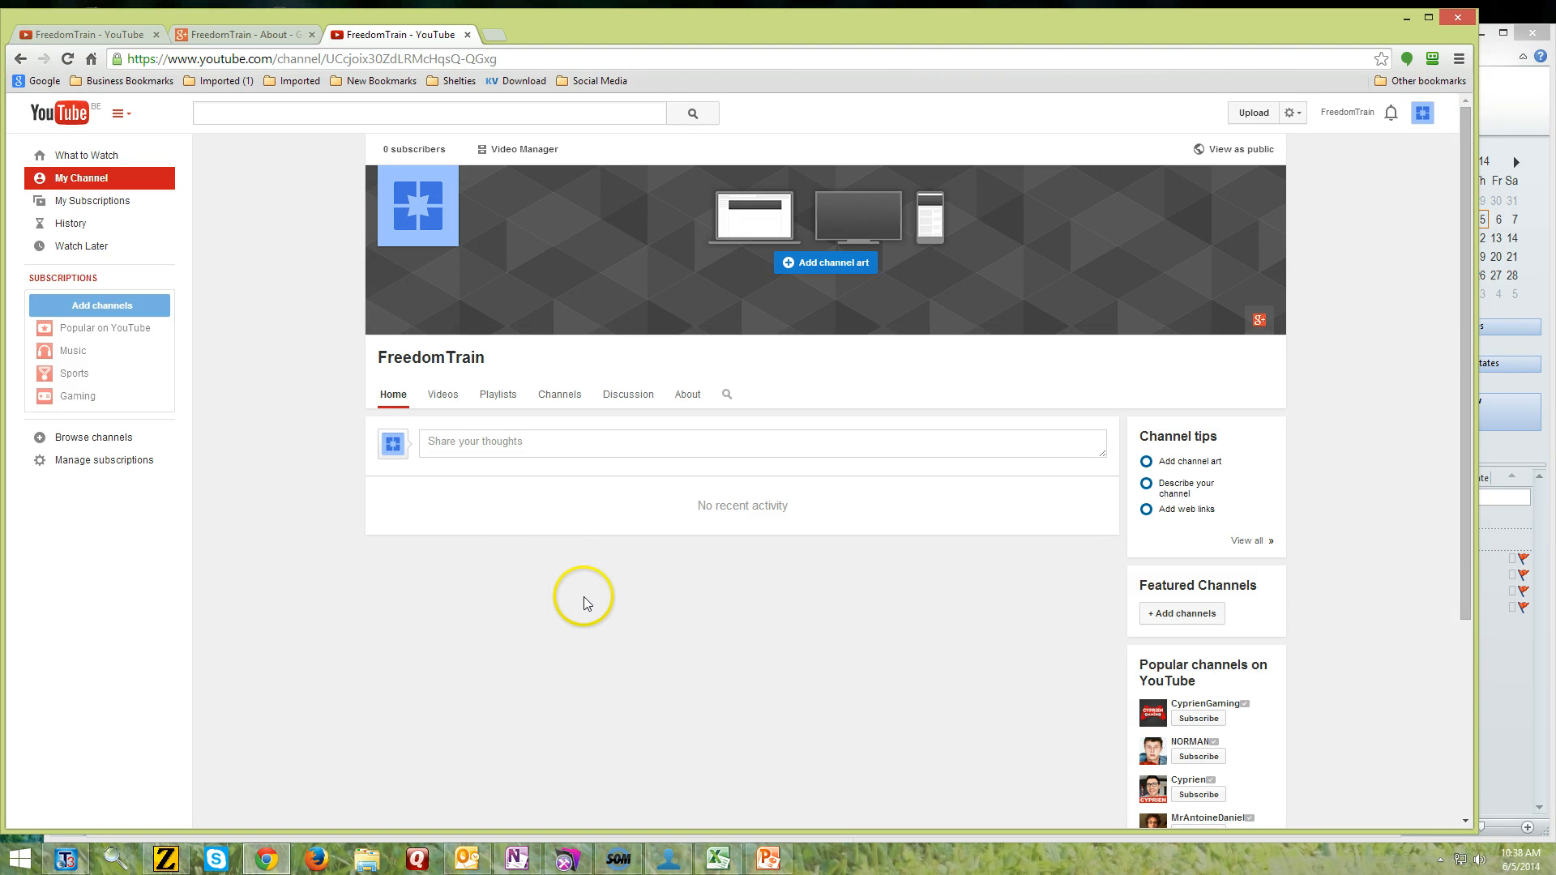
{"action": "left_click", "coordinate": [768, 861]}
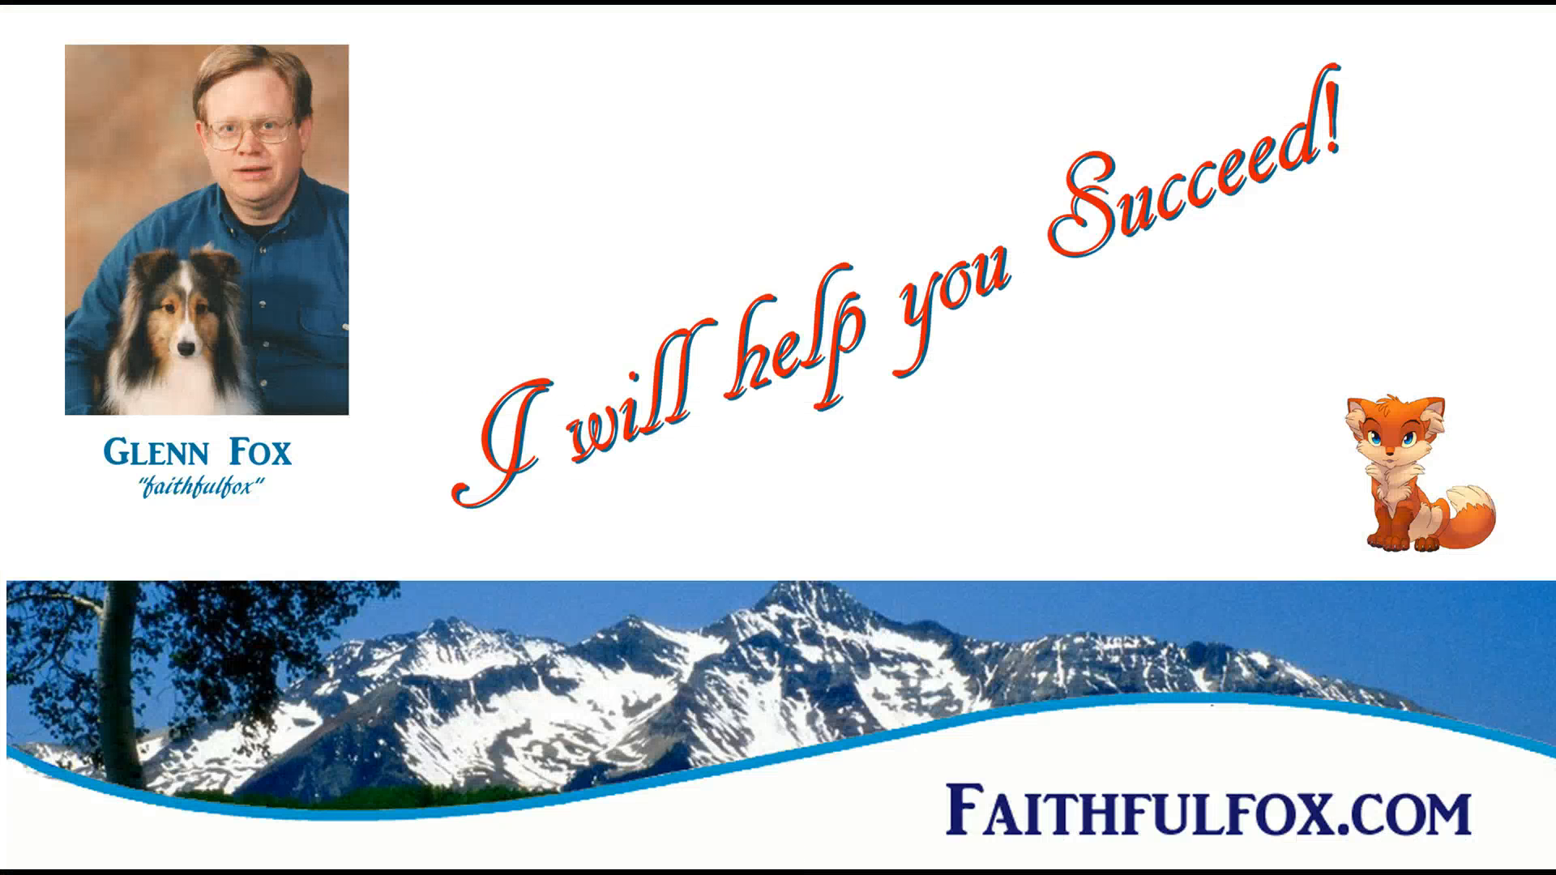